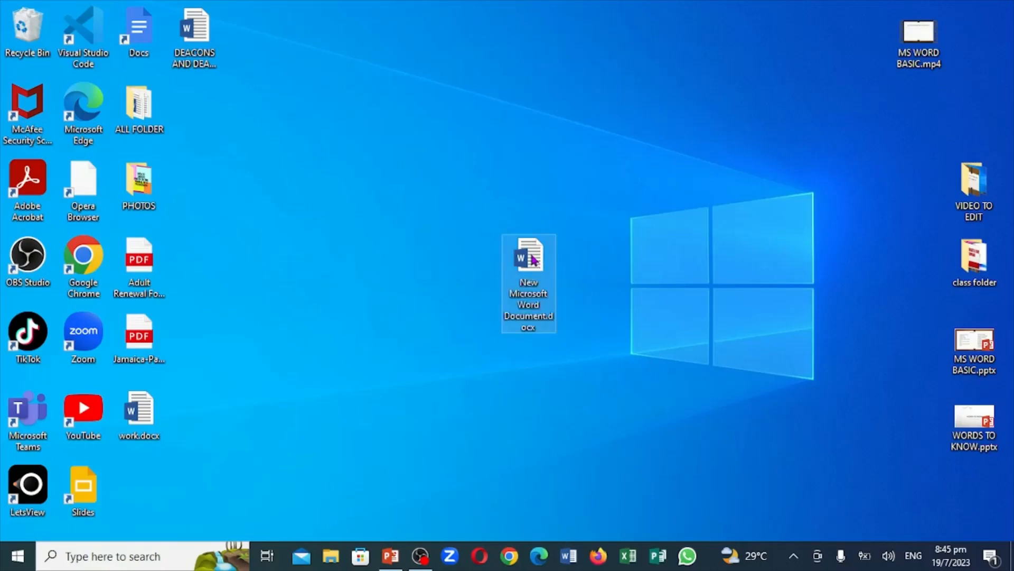
Open New Microsoft Word Document.docx from the desktop, check the Lesson 4 topic list in PowerPoint and return to Word
double_click(534, 260)
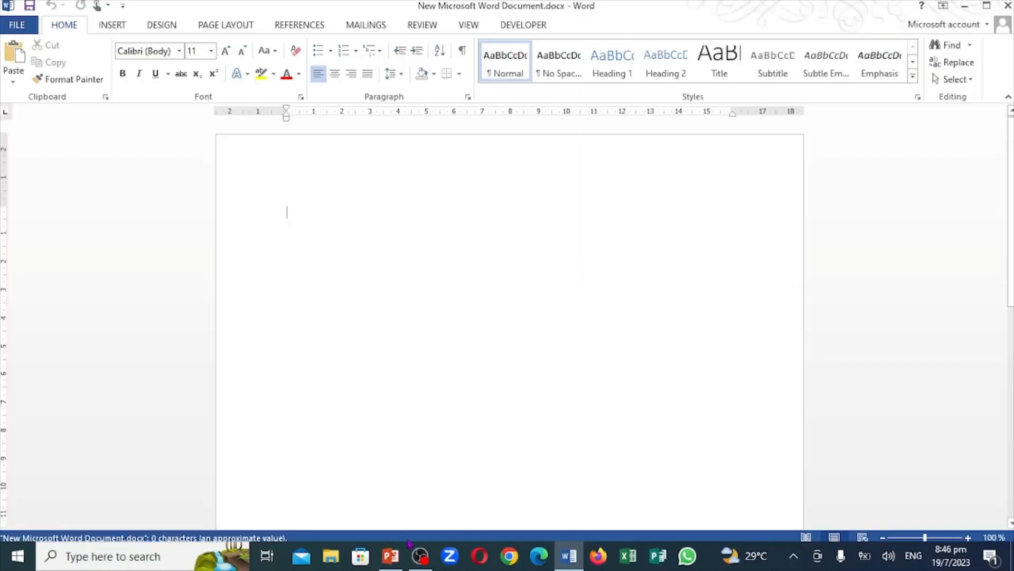
click(396, 567)
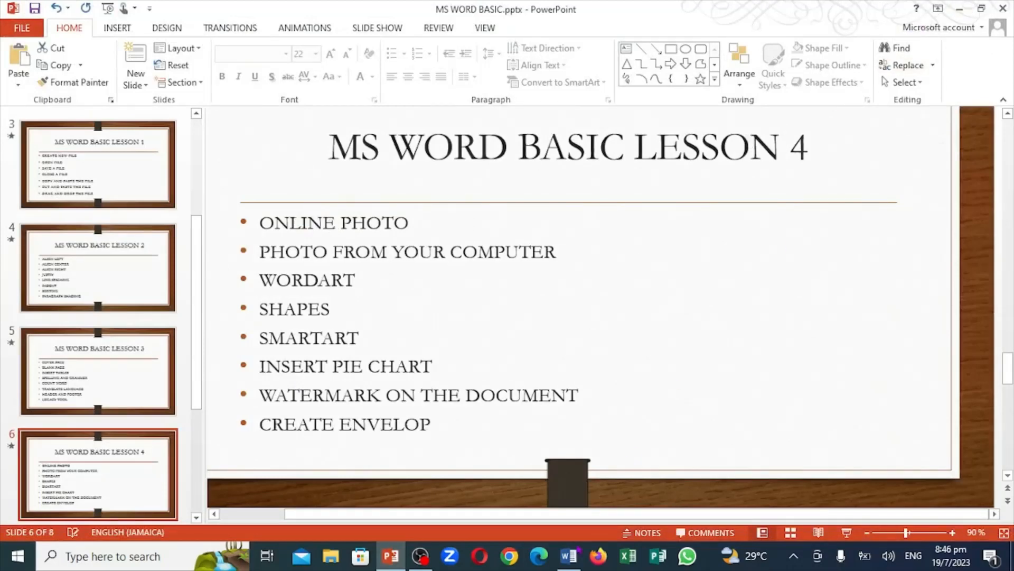
click(569, 563)
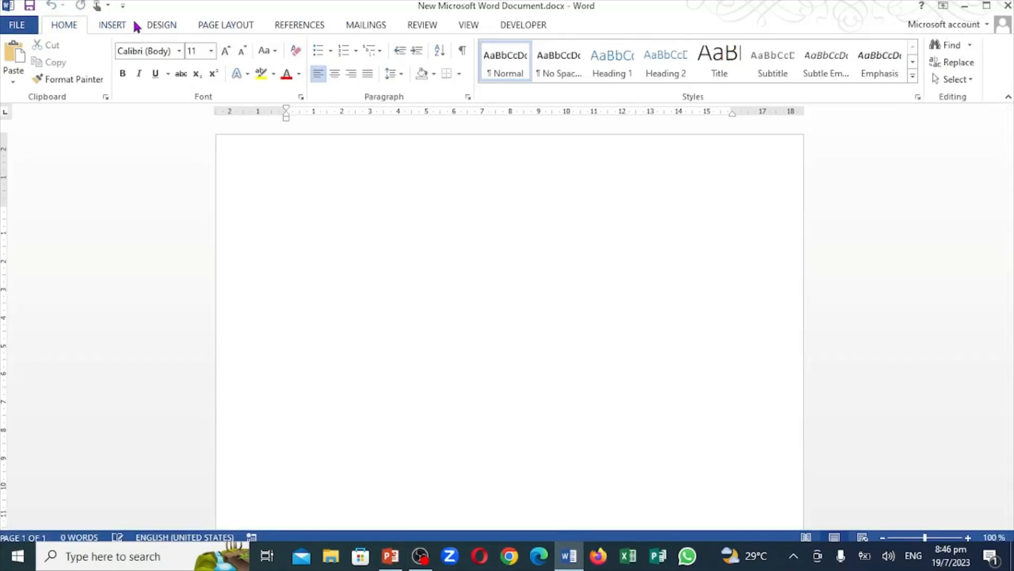
Insert an online picture of a single red apple found with a Bing image search for "apple"
click(114, 25)
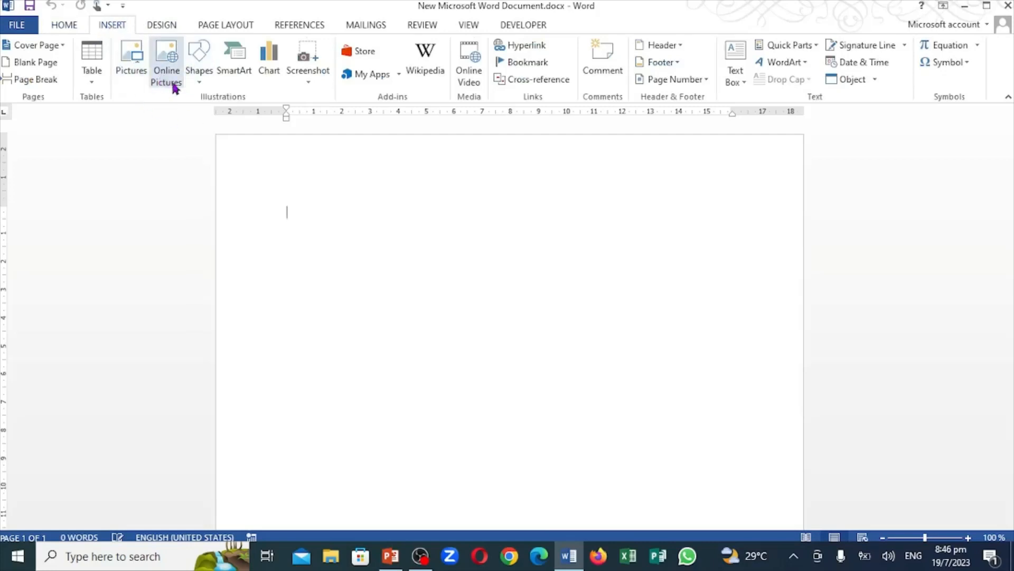
click(164, 53)
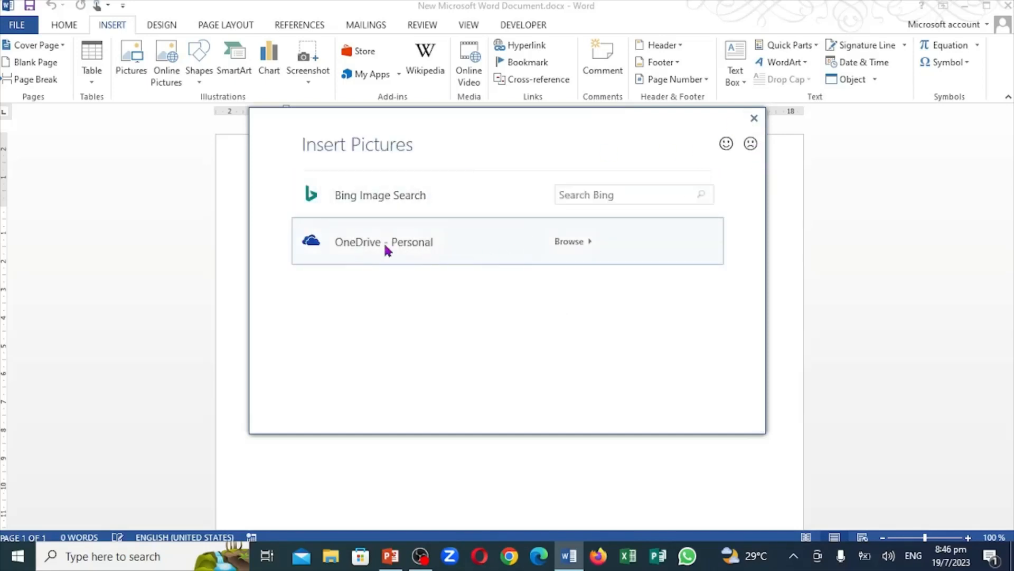
click(603, 196)
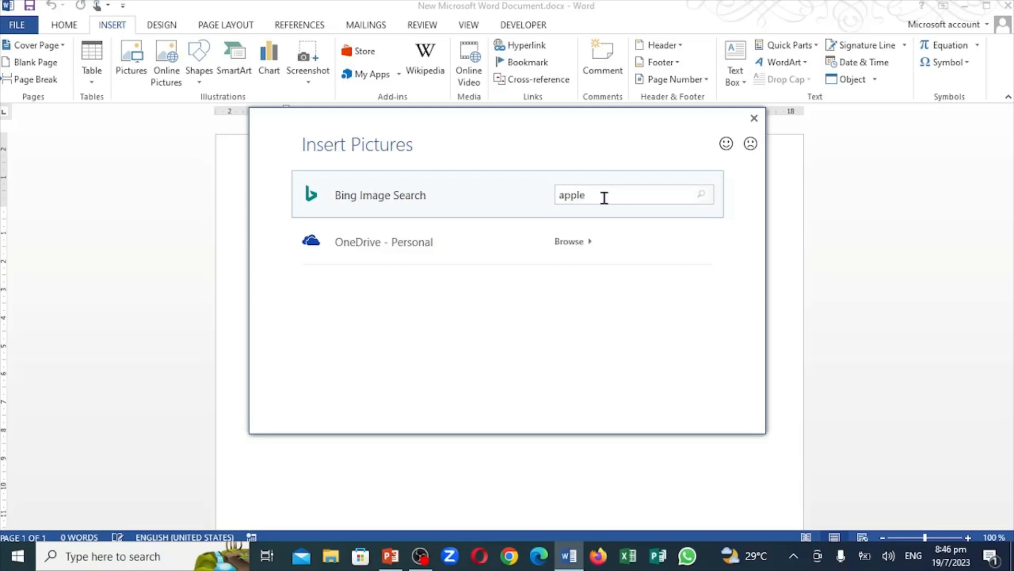
key(Return)
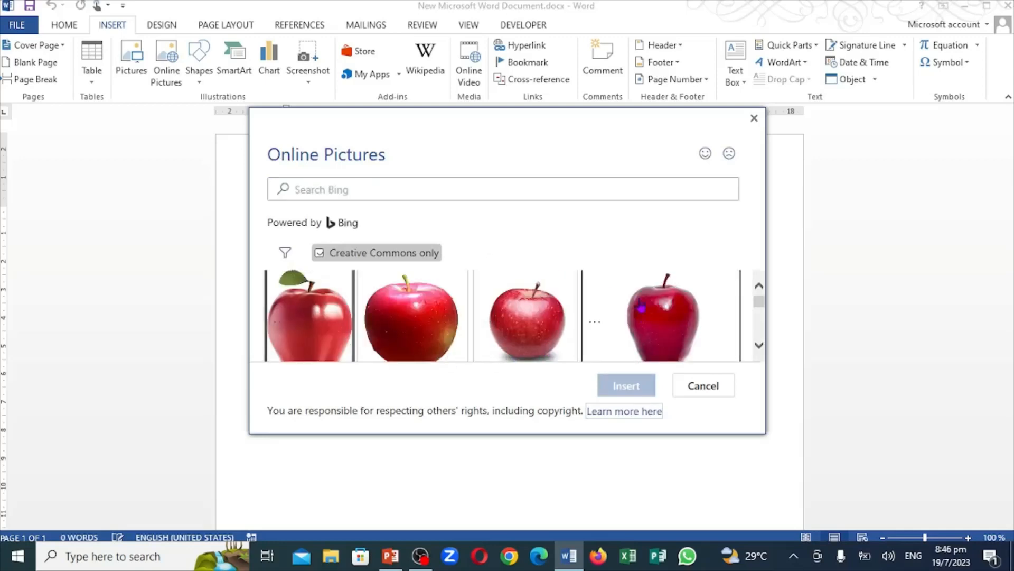
click(642, 303)
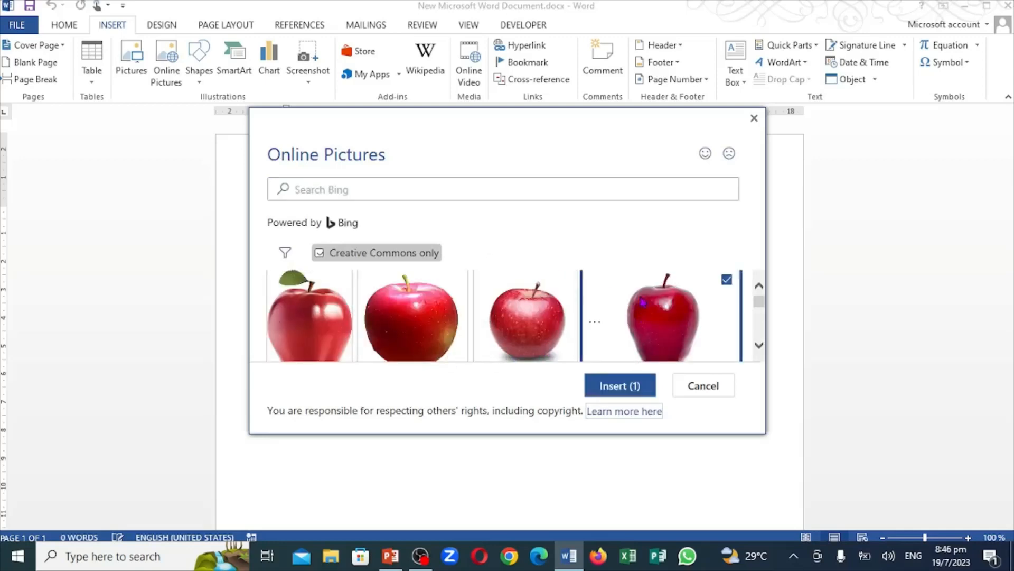
click(622, 391)
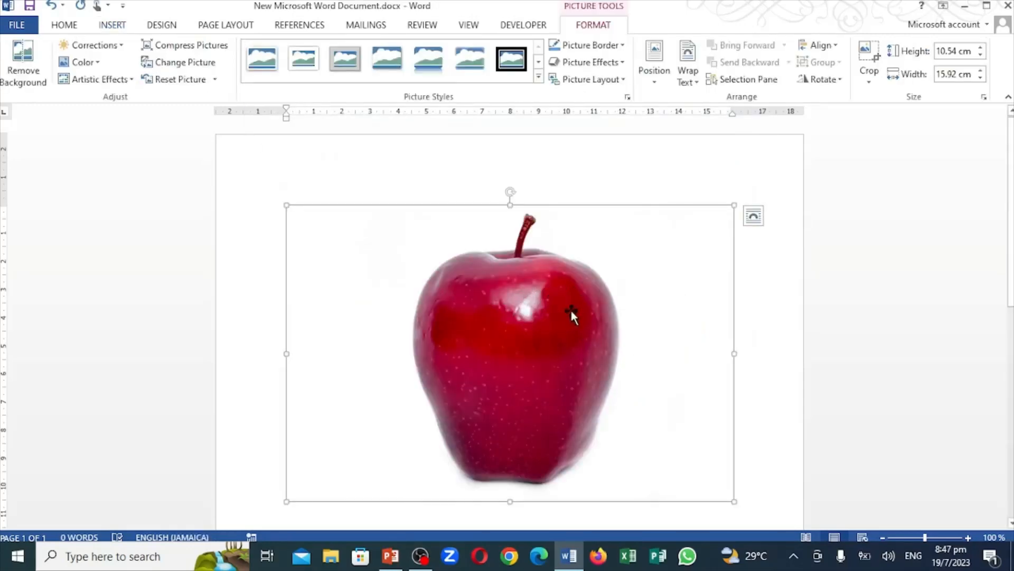
Set the apple picture's text wrapping to Behind Text
right_click(532, 336)
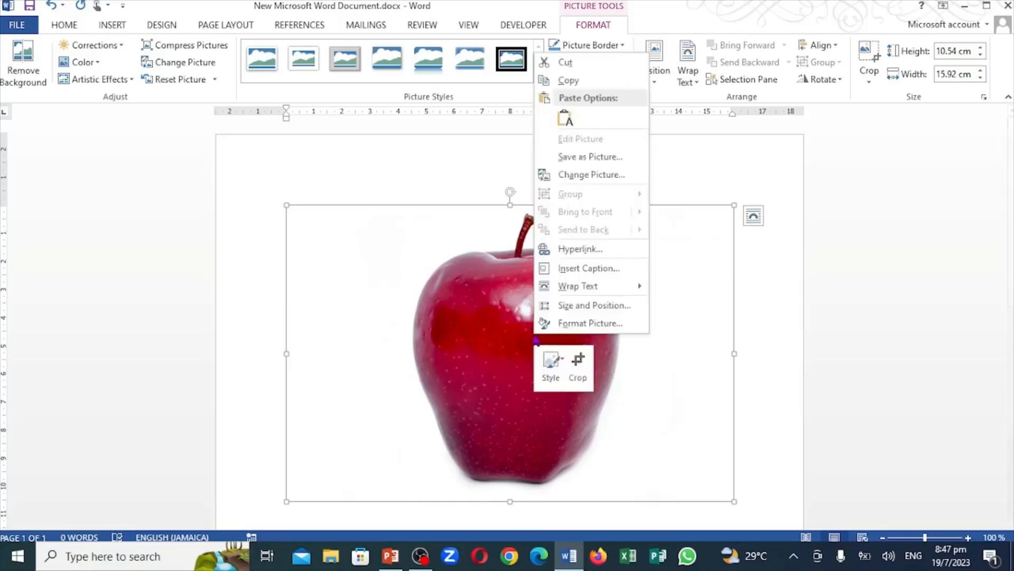
mouse_move(636, 290)
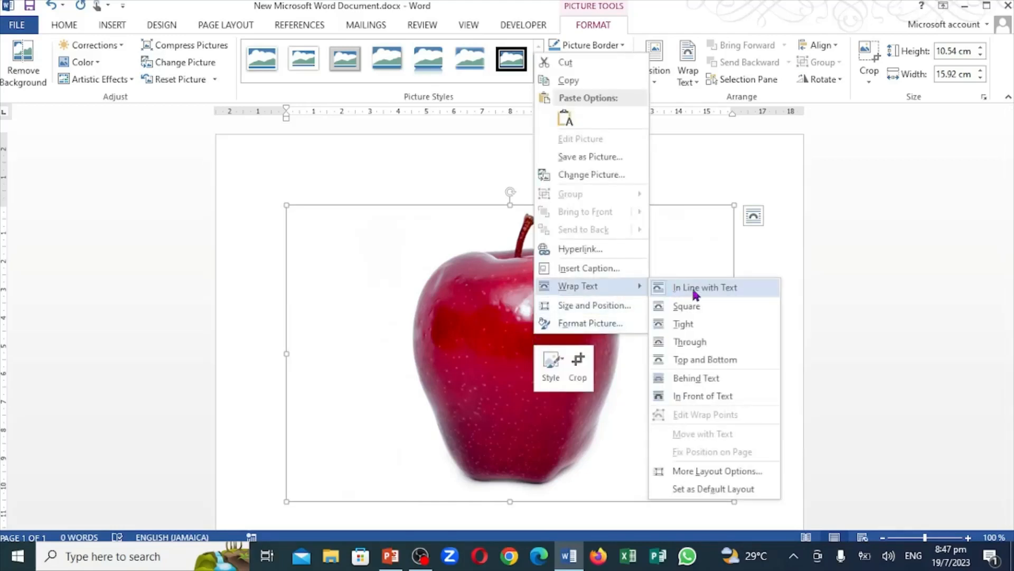
click(690, 378)
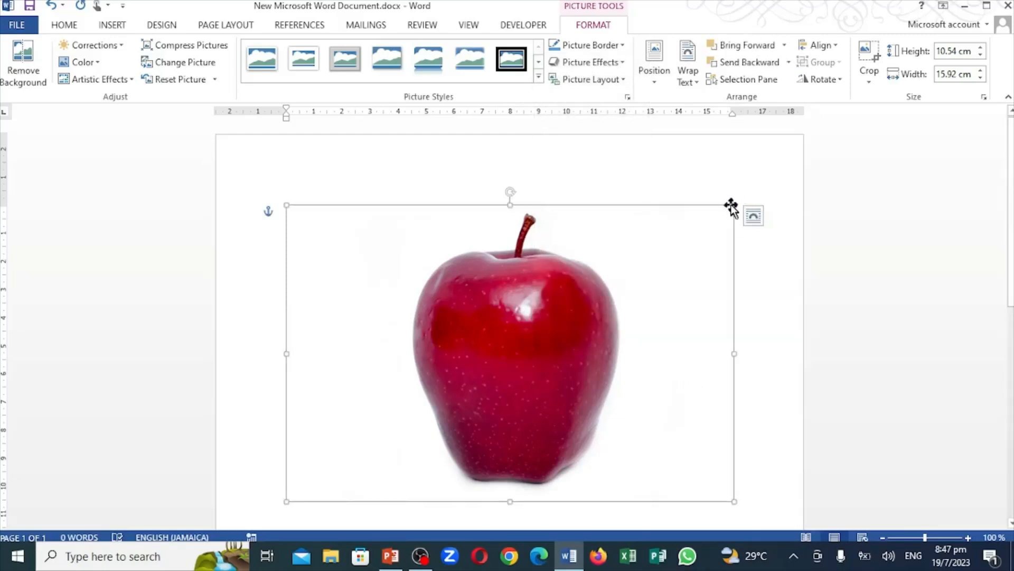
Shrink the apple picture to about 4.7 cm high by 7.1 cm wide and move it against the page's upper right margin
drag(735, 204, 486, 369)
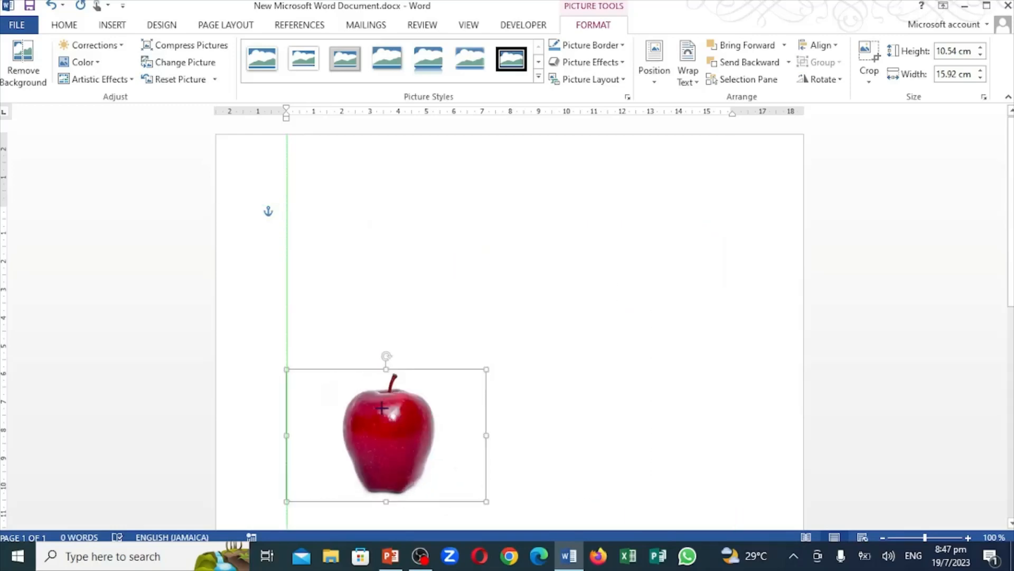
drag(382, 409, 640, 259)
click(287, 213)
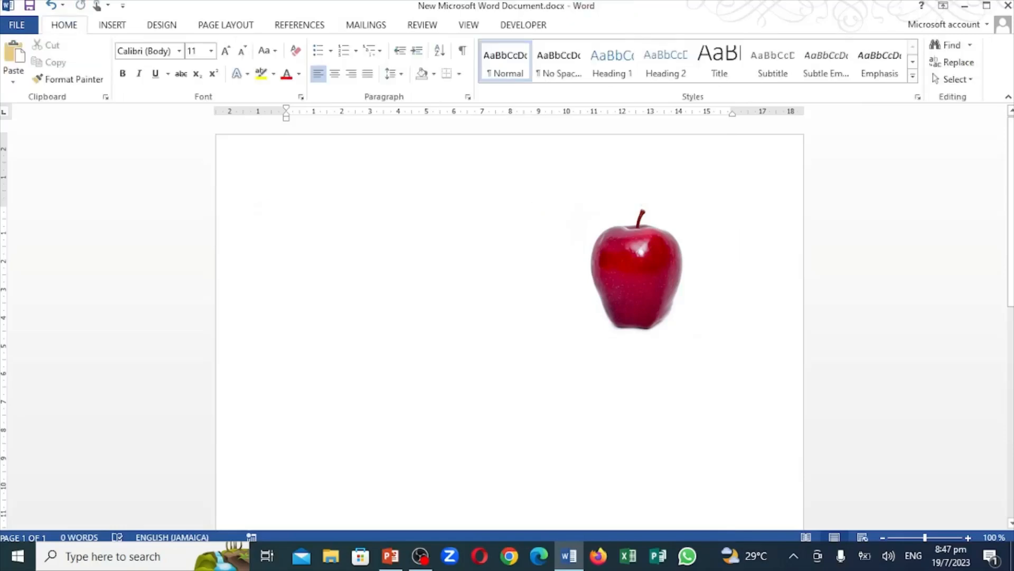
Delete the apple picture, then check the Lesson 4 topic list in PowerPoint and return to Word
click(637, 276)
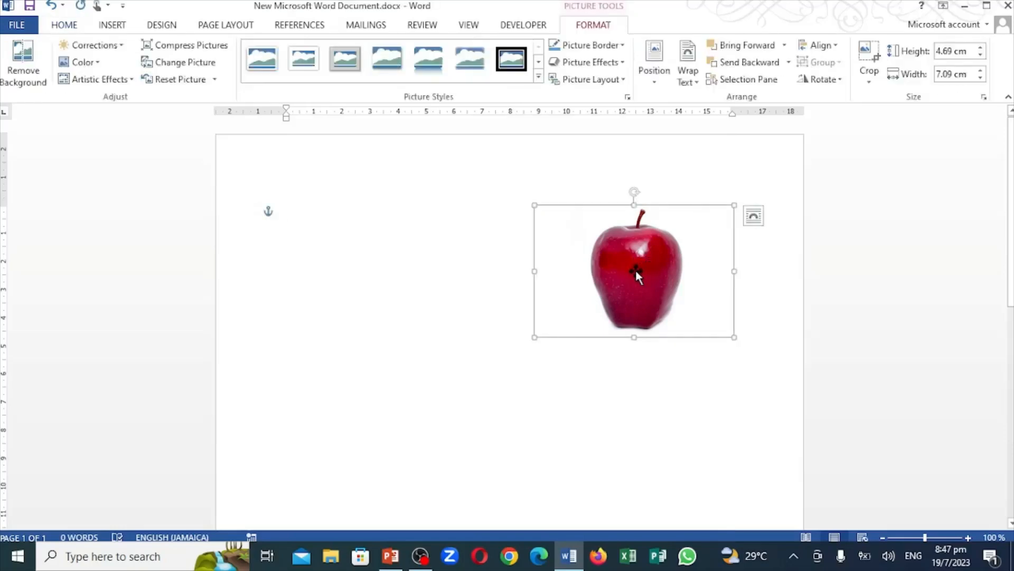
key(Delete)
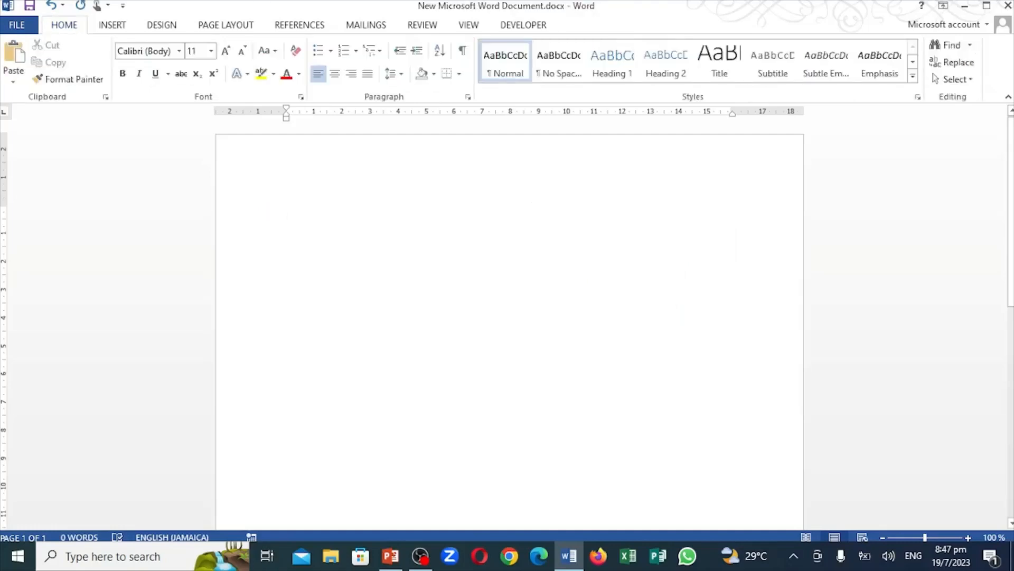
click(391, 557)
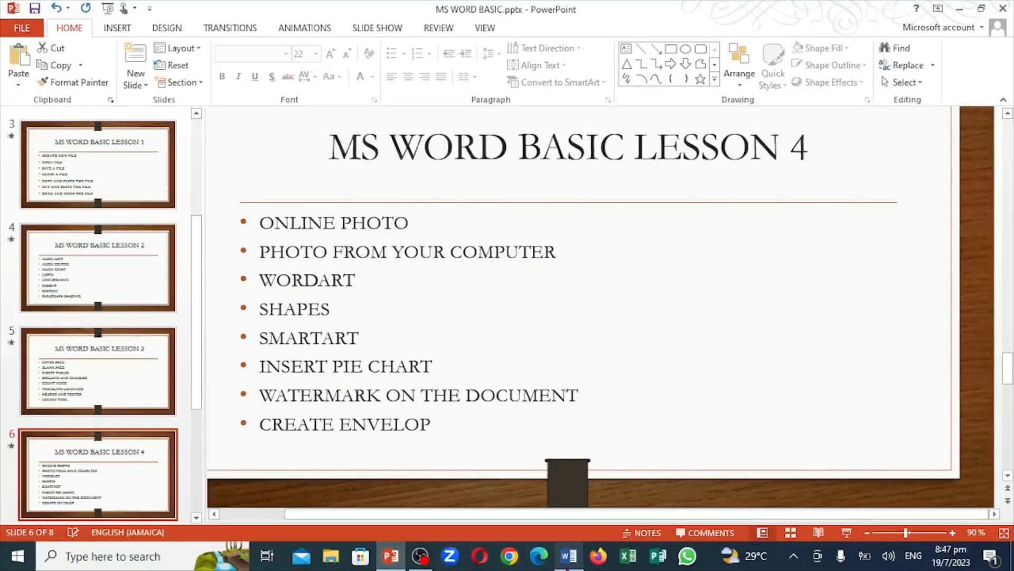
click(568, 558)
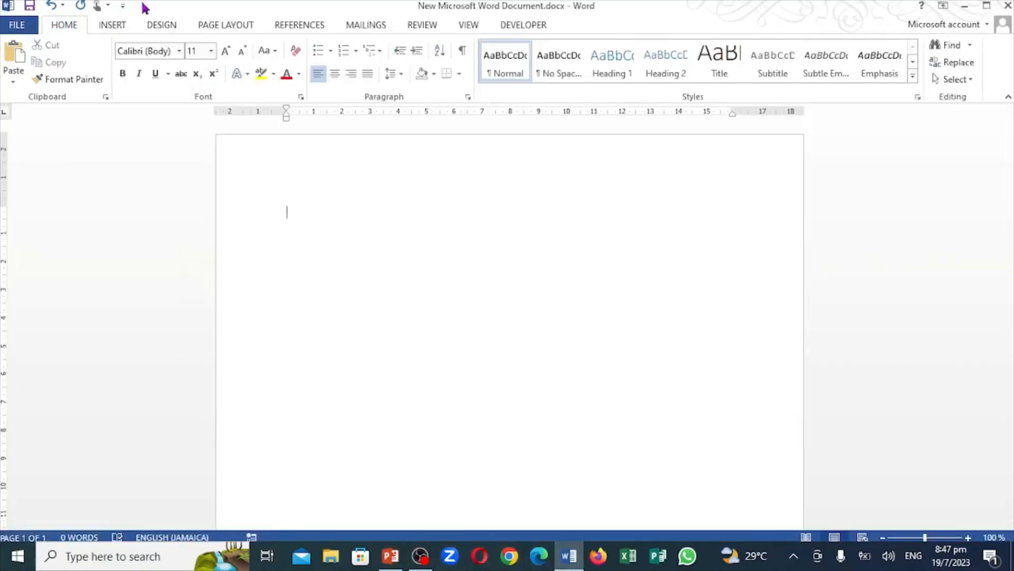
Insert the picture aaaaaa.PNG from the PHOTOS folder on the computer's desktop
click(112, 27)
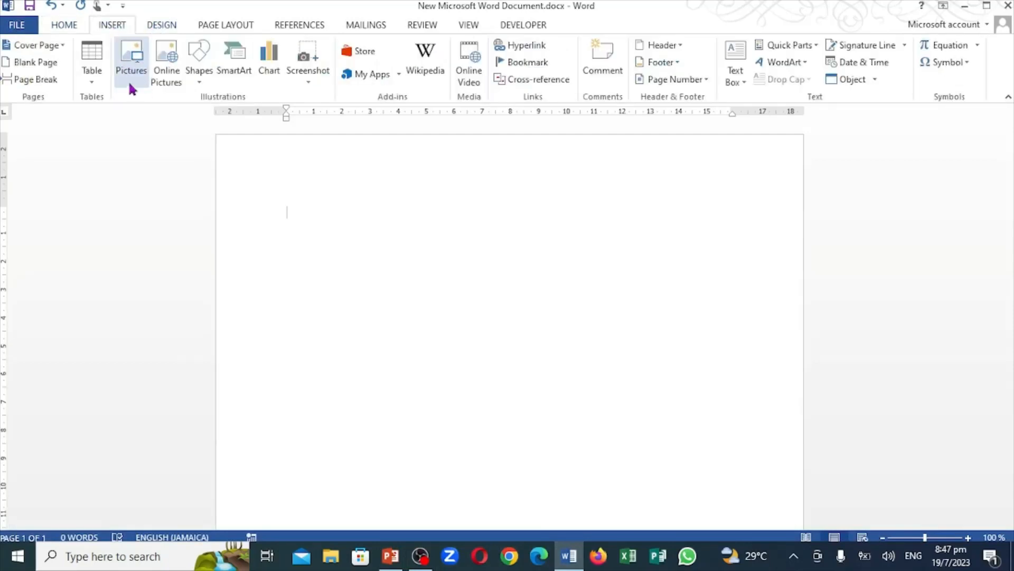
click(130, 65)
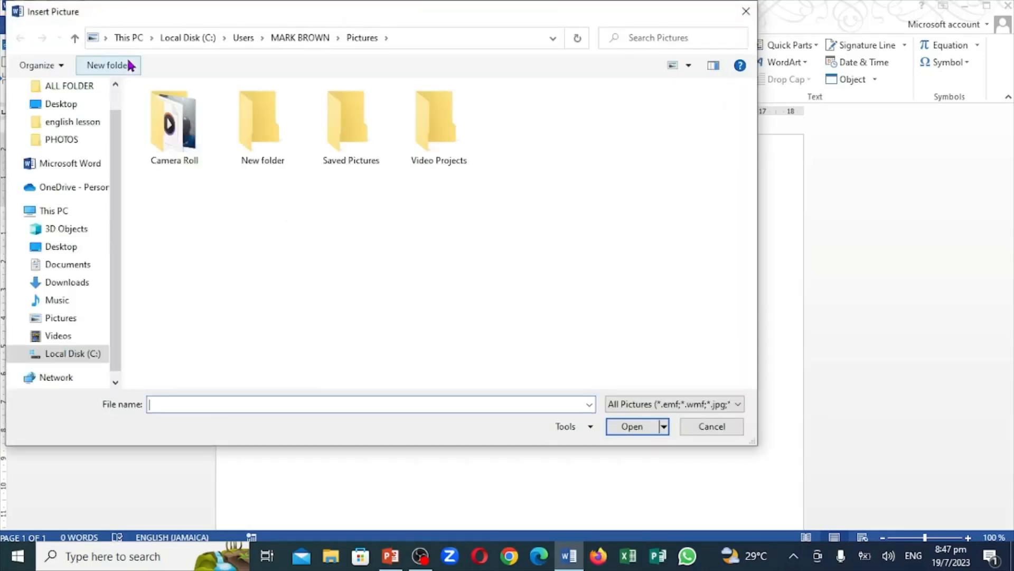
click(60, 142)
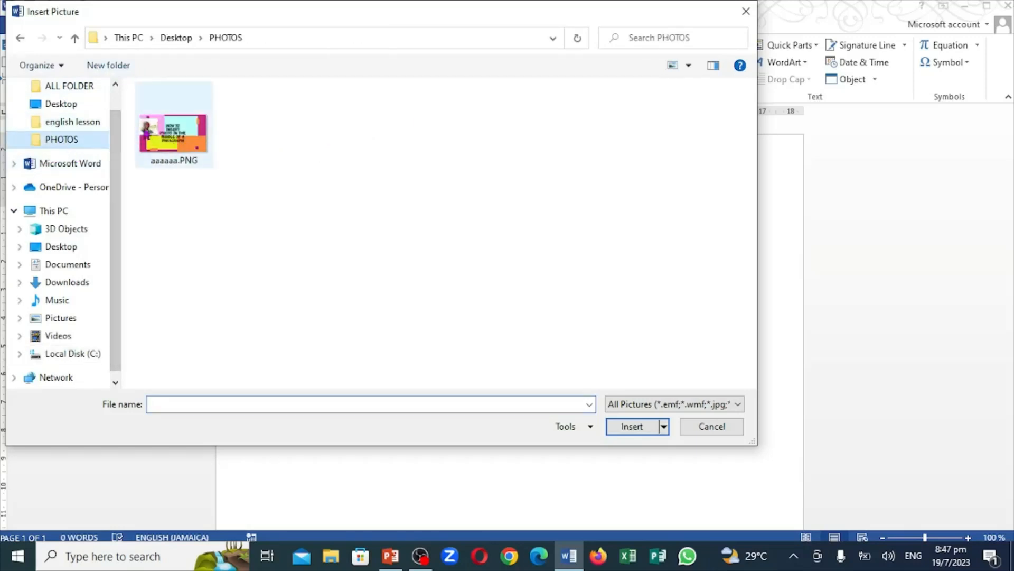
click(157, 143)
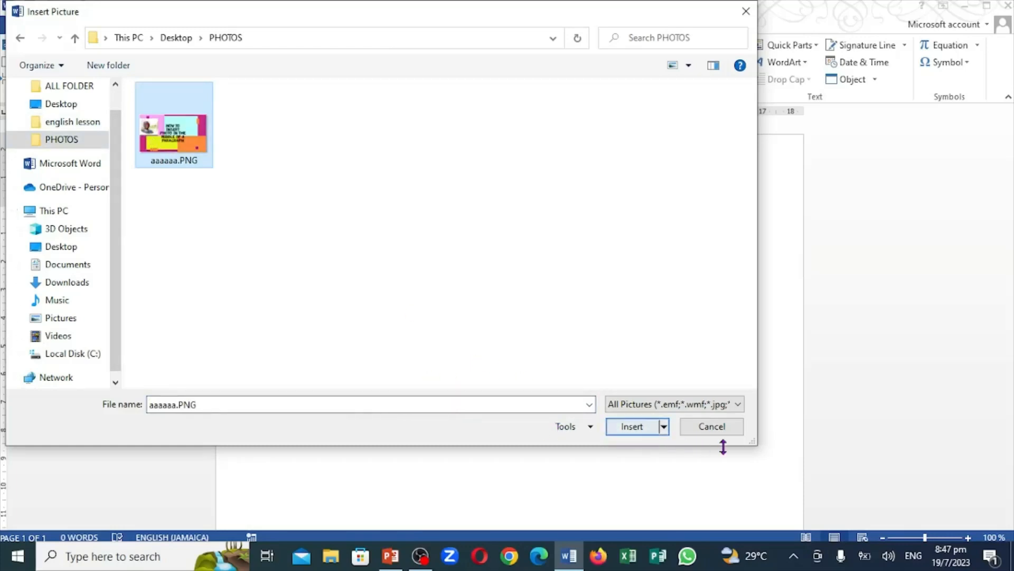
click(636, 426)
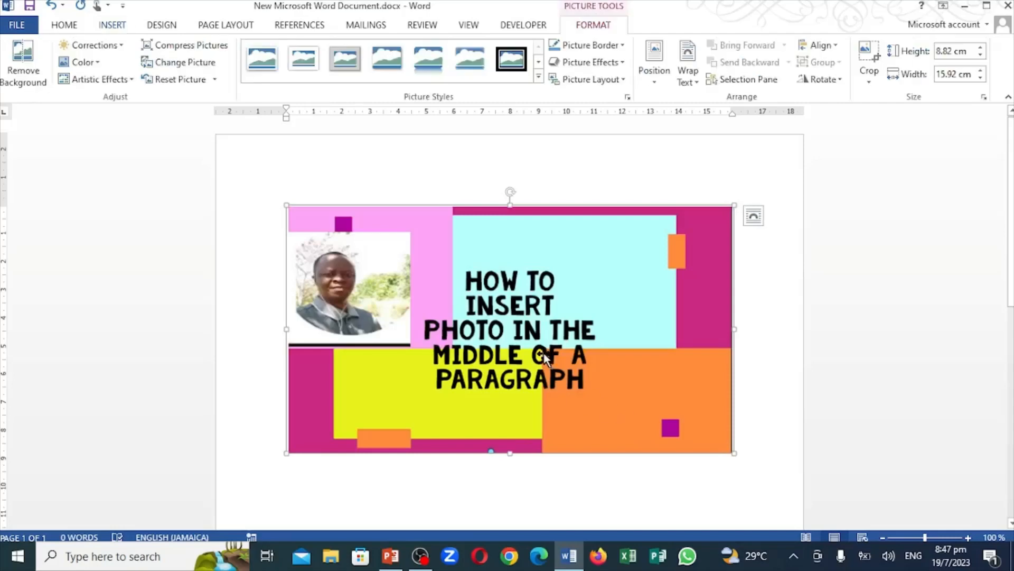
drag(544, 353, 565, 311)
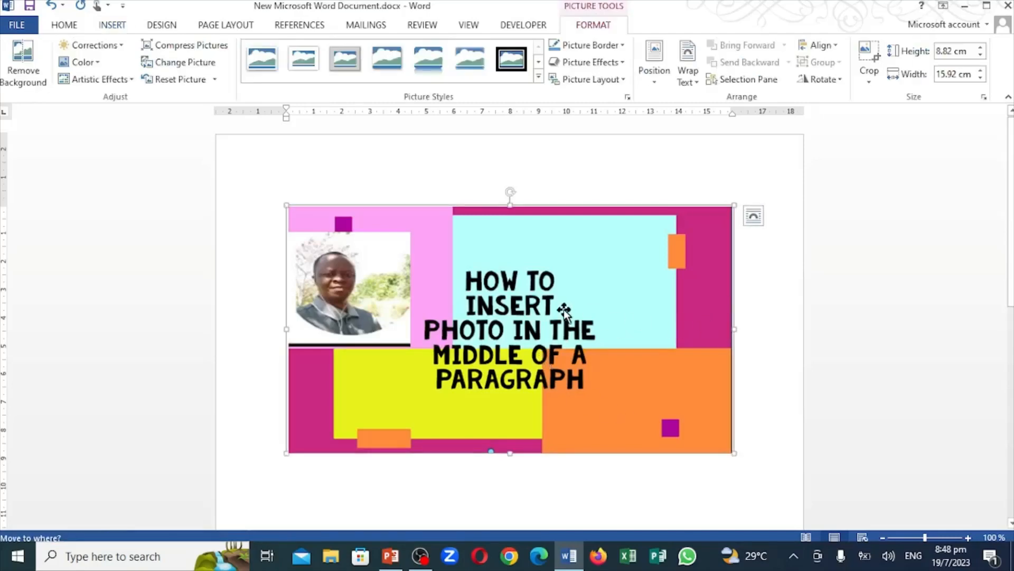
right_click(596, 260)
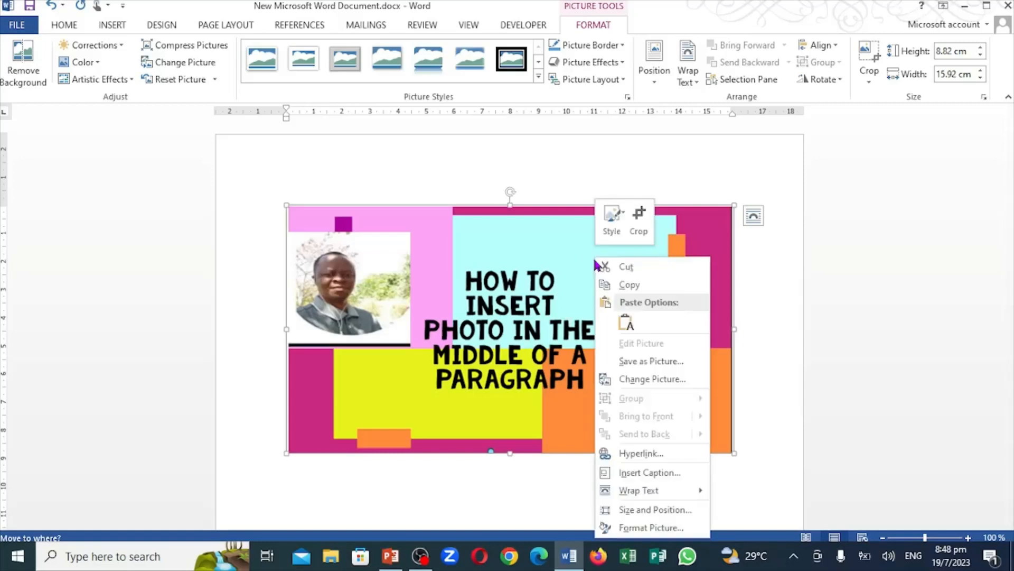
mouse_move(630, 493)
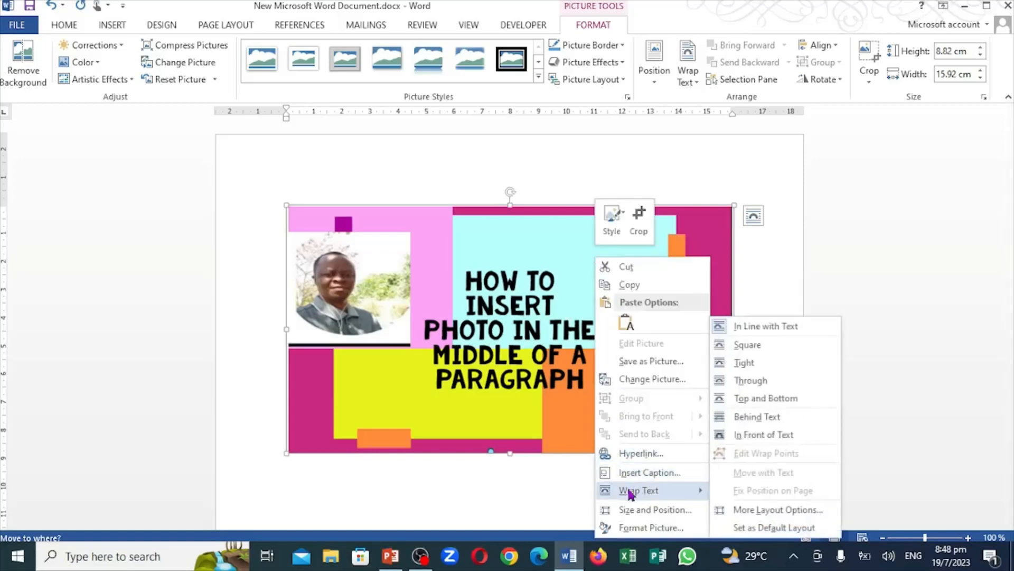
click(732, 435)
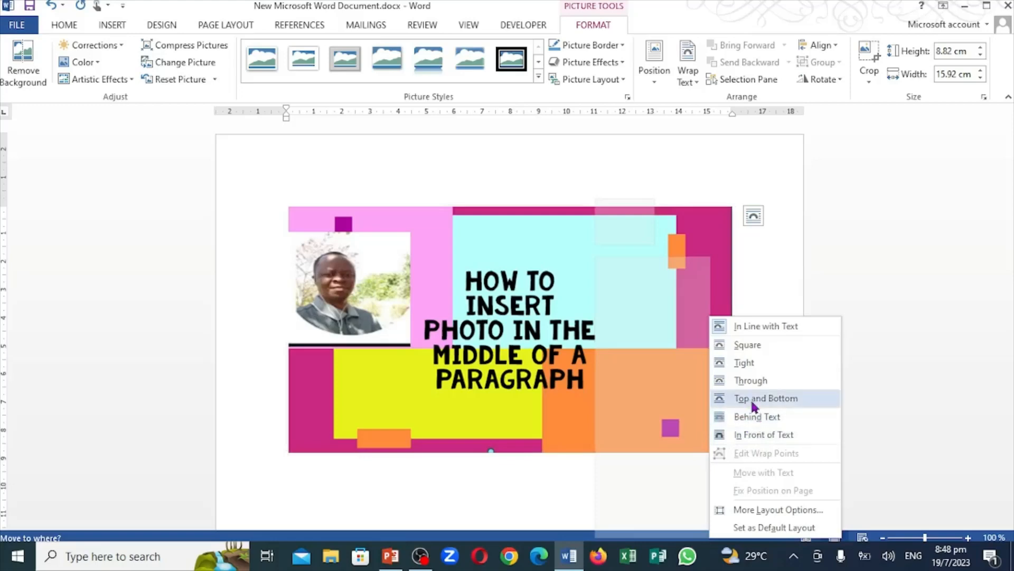
click(831, 289)
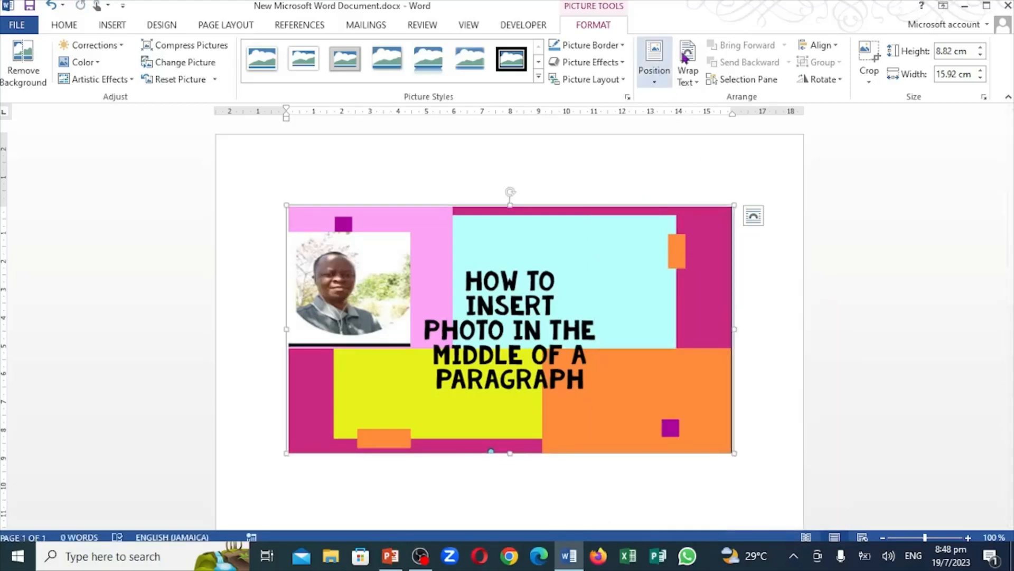
Wrap the aaaaaa.PNG picture behind the text and shrink it to about 4.1 cm high by 7.5 cm wide
click(696, 82)
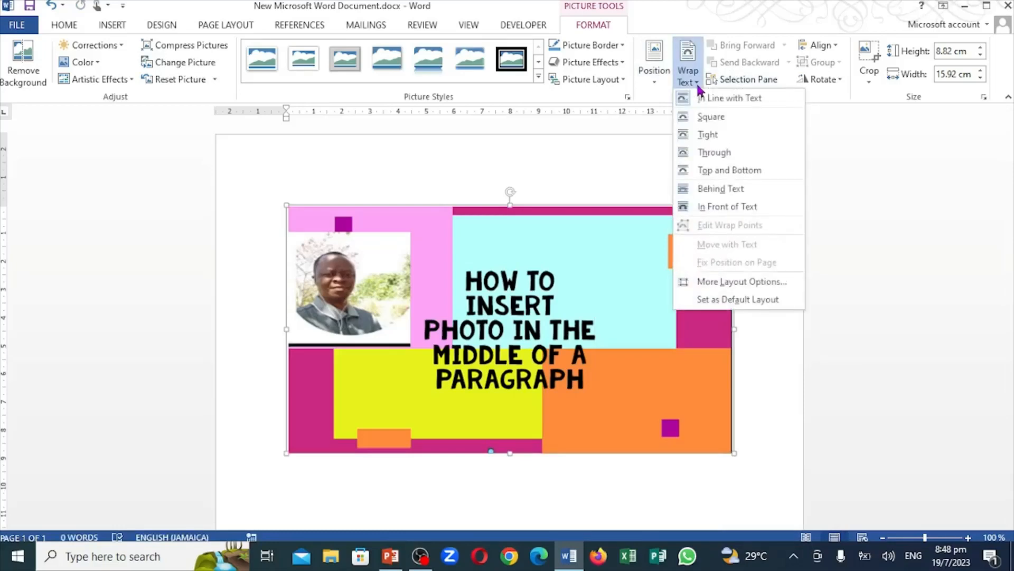
click(720, 188)
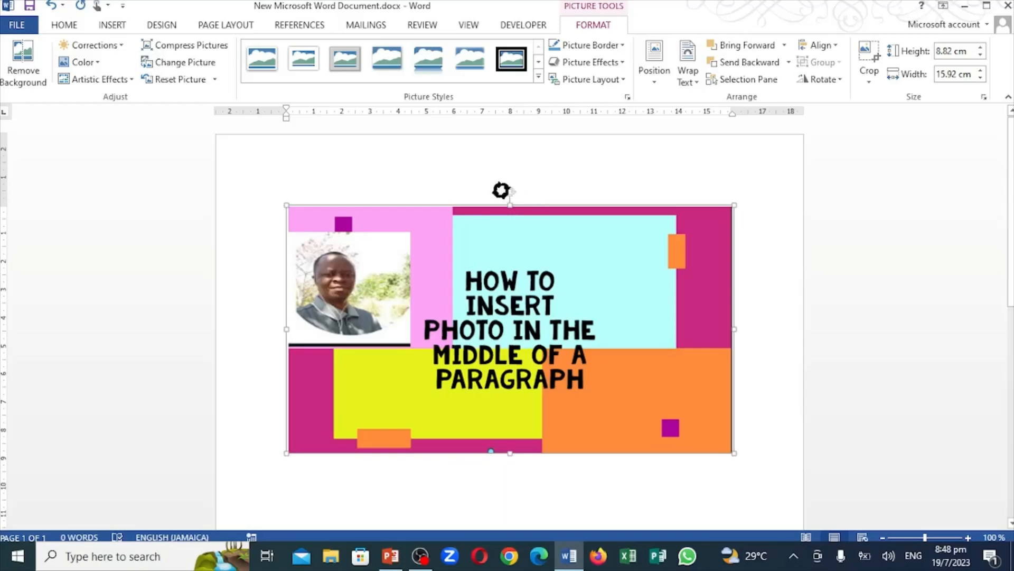
mouse_move(503, 190)
mouse_down()
mouse_move(491, 190)
mouse_move(511, 192)
mouse_up()
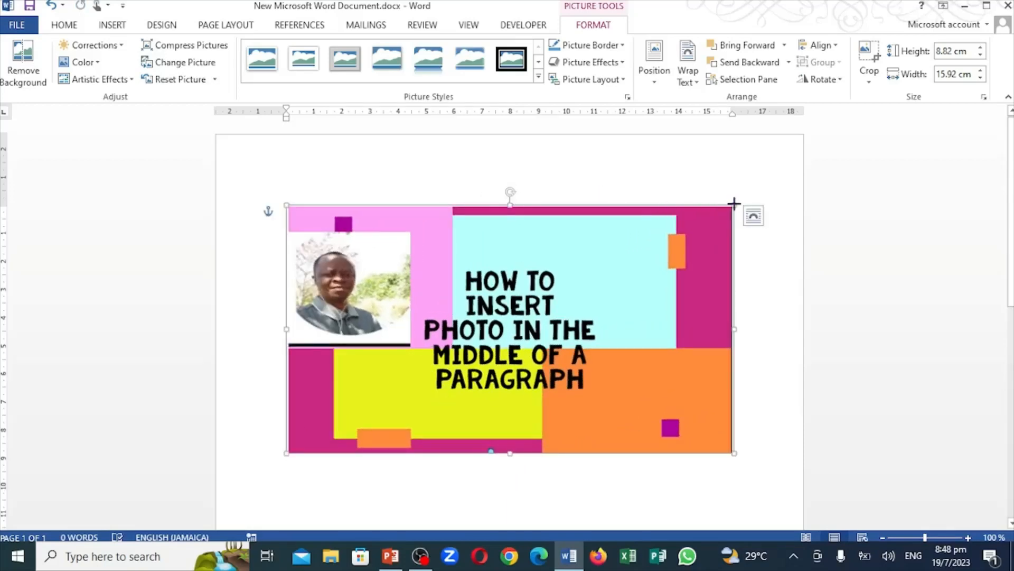
drag(733, 205, 497, 336)
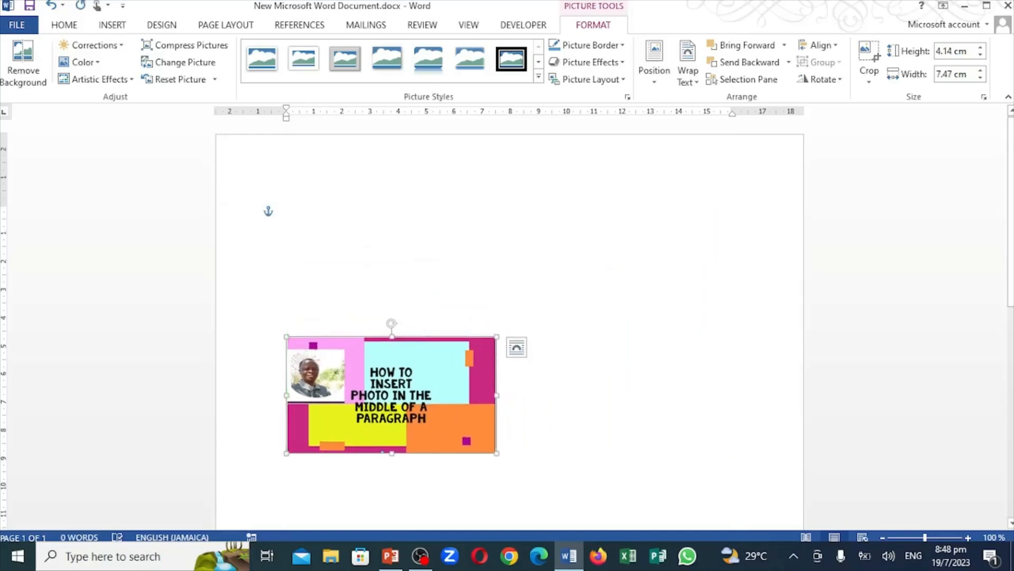
Delete the aaaaaa.PNG picture, then check the Lesson 4 topic list in PowerPoint and return to Word
key(Delete)
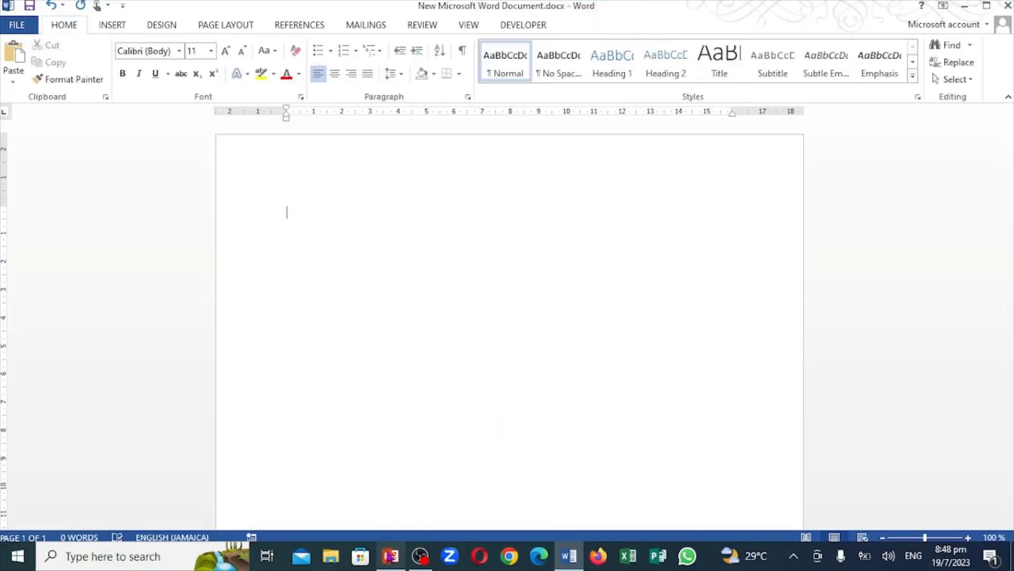
click(391, 557)
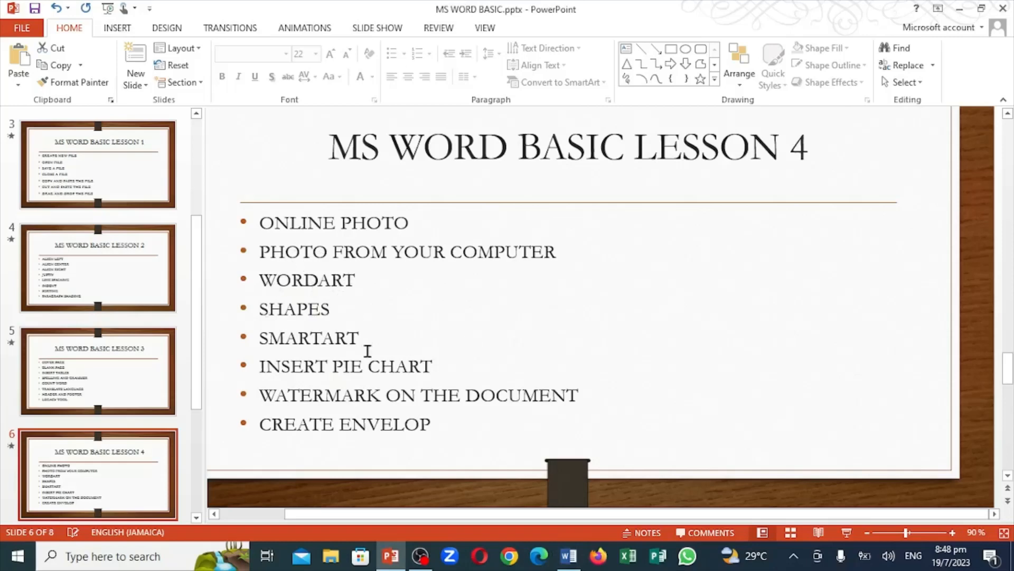
click(579, 559)
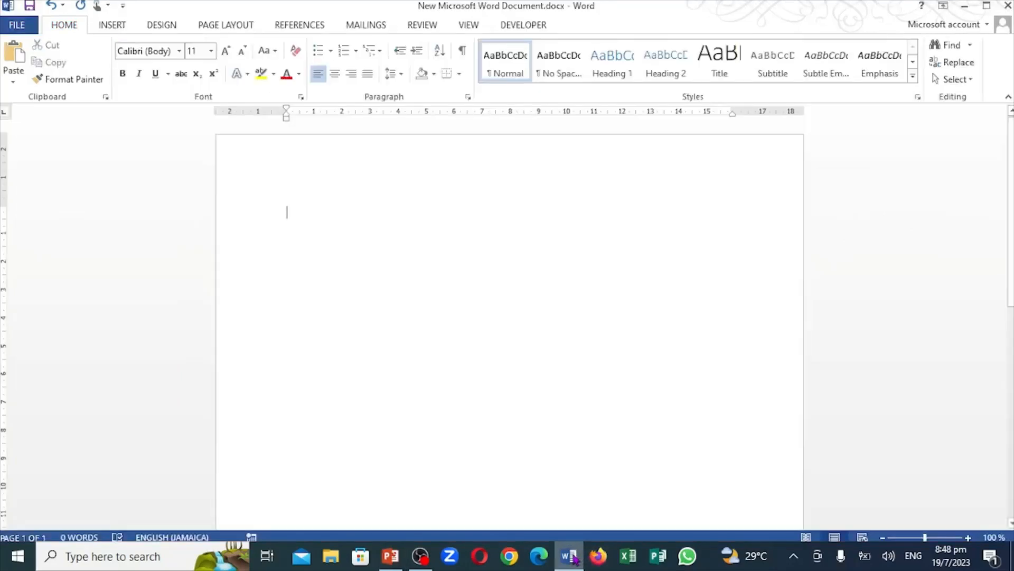
Insert WordArt in the solid gold style at the start of the page, reading "ALL ABOUT COMPUTER"
click(113, 27)
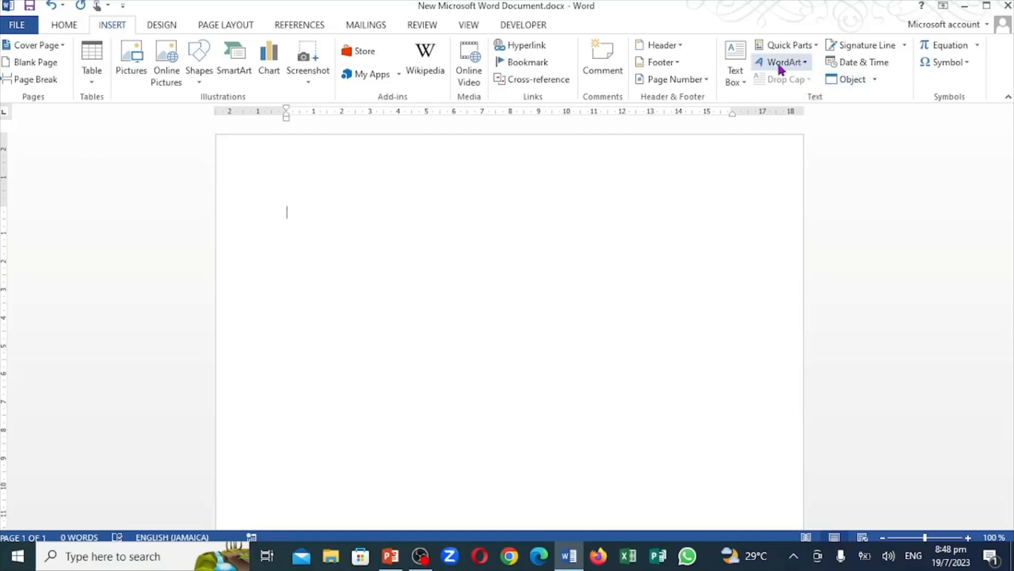
click(806, 64)
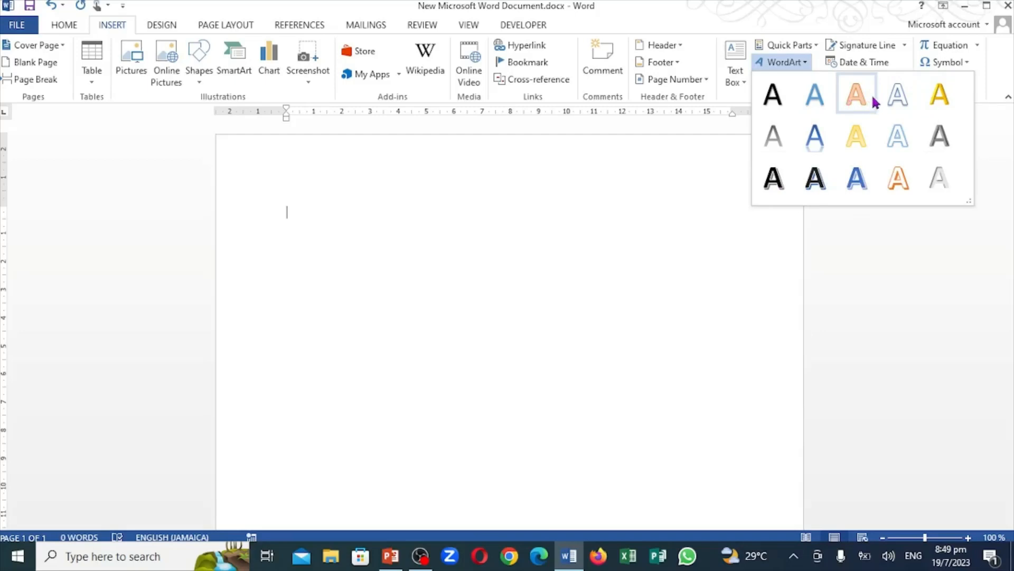
click(938, 93)
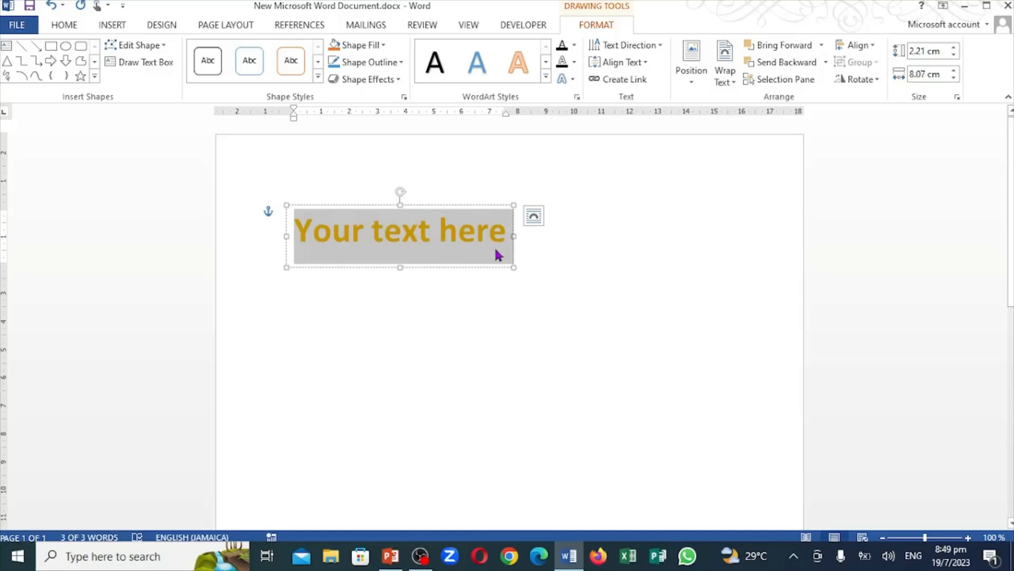
text(ALL)
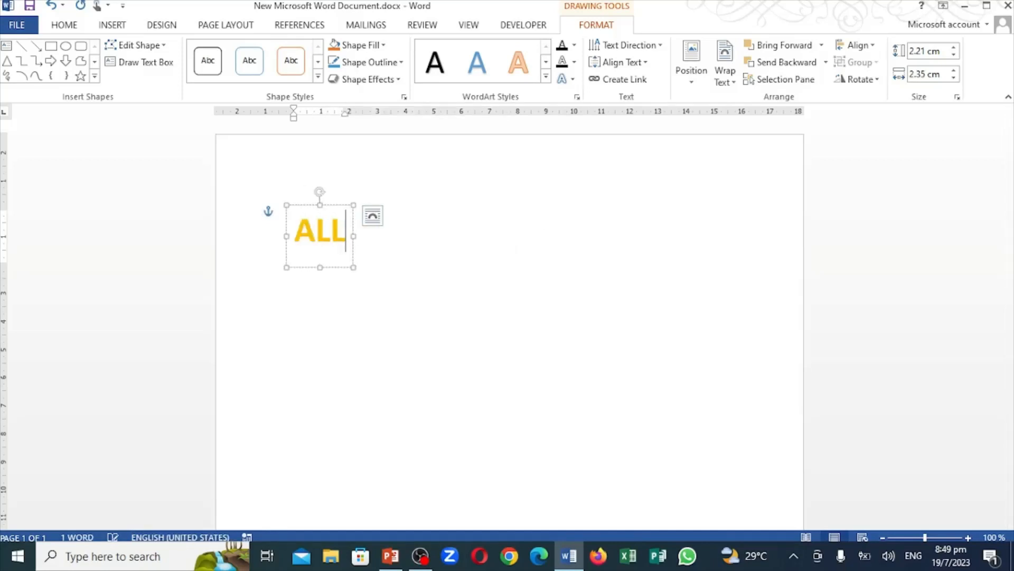
text(A)
text(BO)
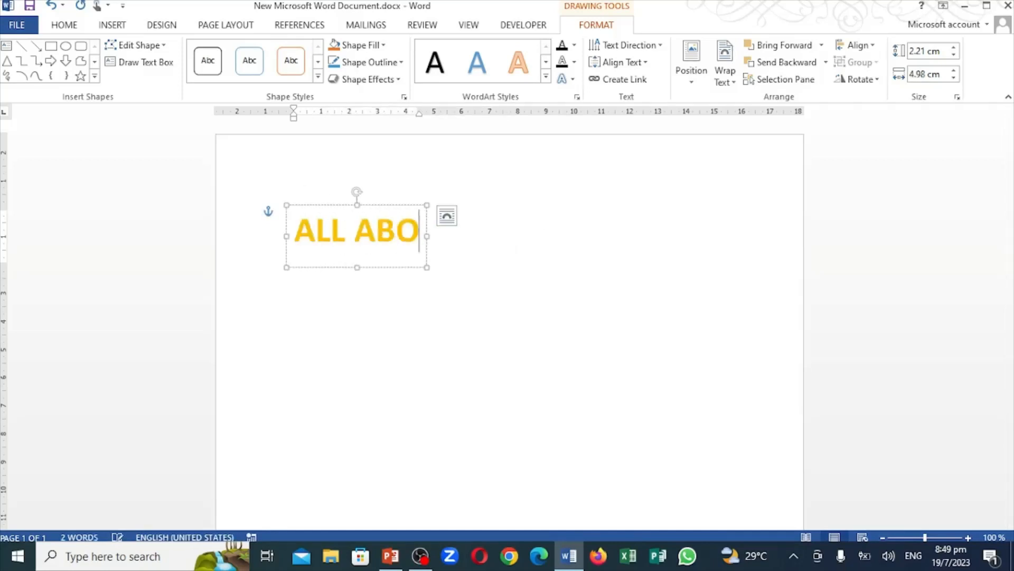
text(UT COMPU)
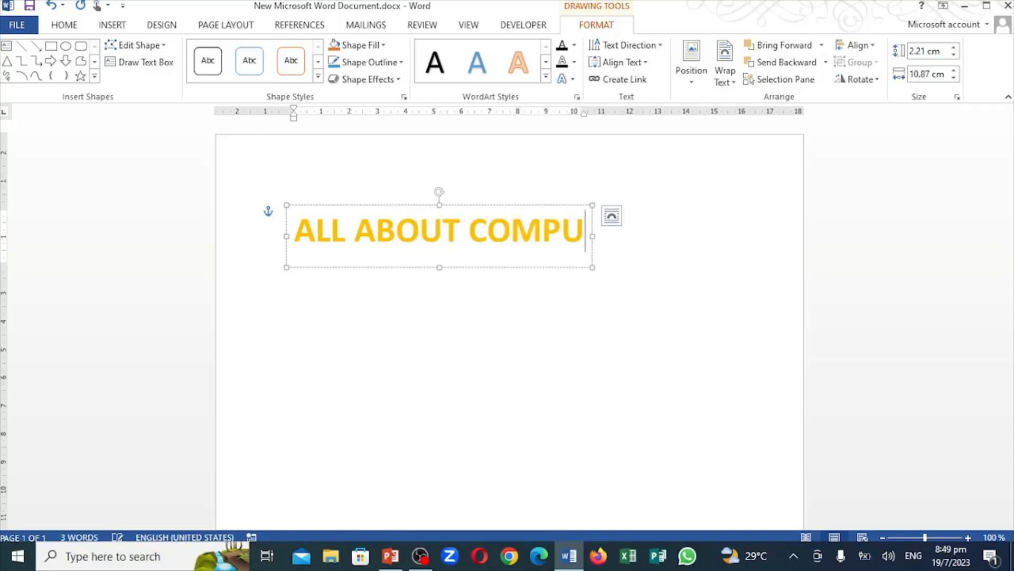
text(TER)
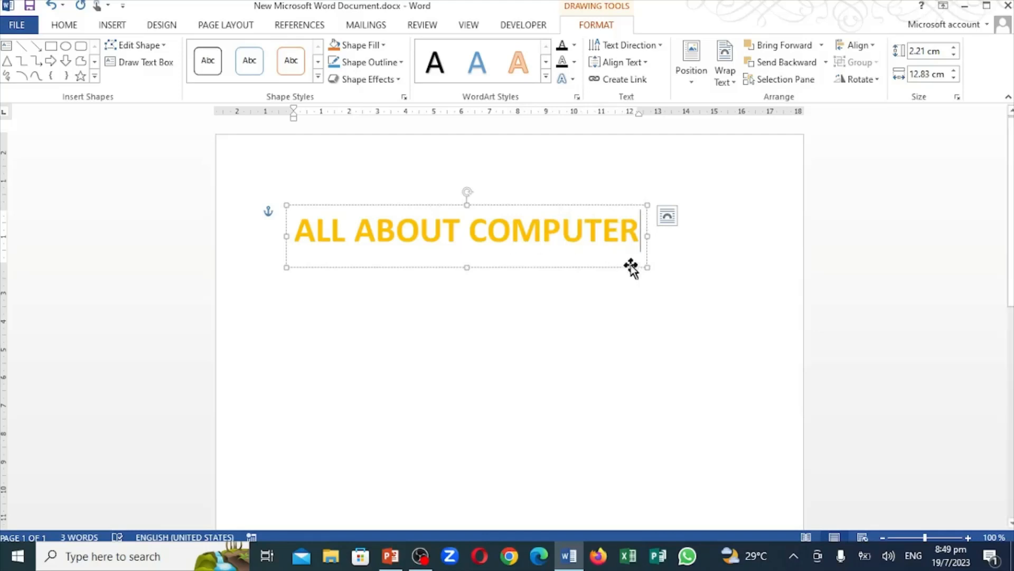
click(579, 288)
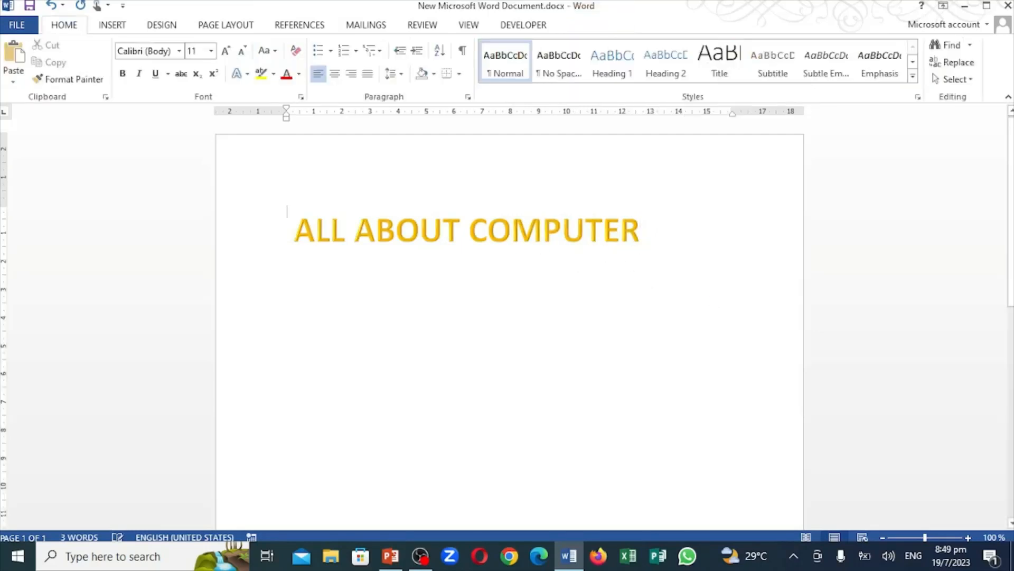
Reposition the "ALL ABOUT COMPUTER" WordArt so it sits slightly higher and roughly centred across the page
click(619, 232)
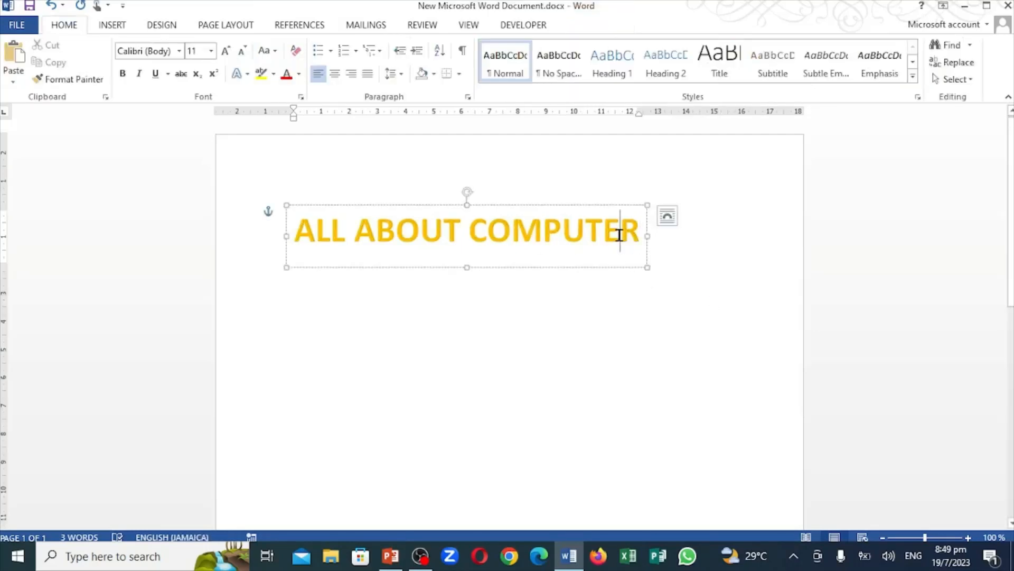
drag(500, 207, 617, 200)
click(617, 199)
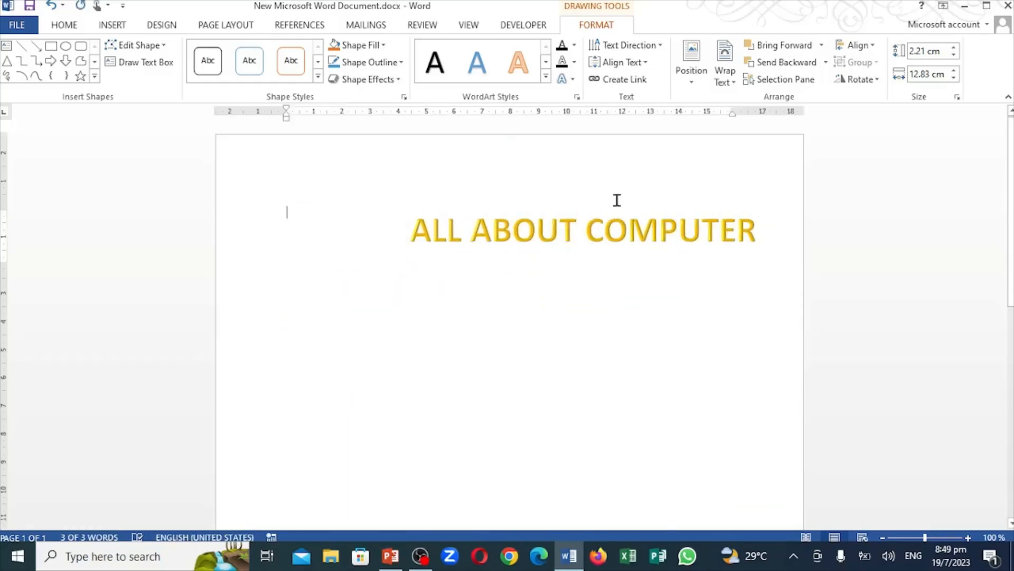
click(607, 227)
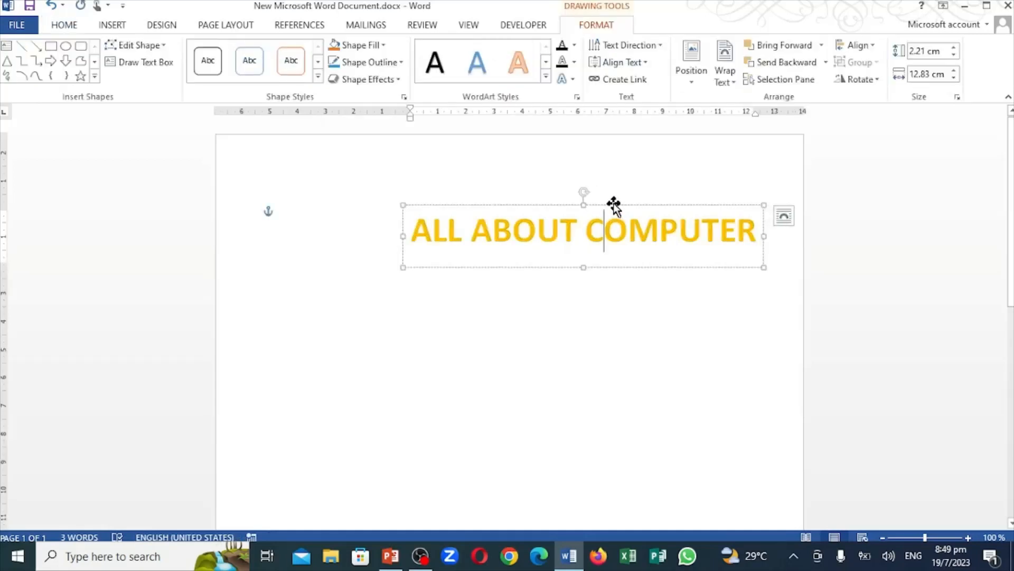
drag(611, 206, 516, 190)
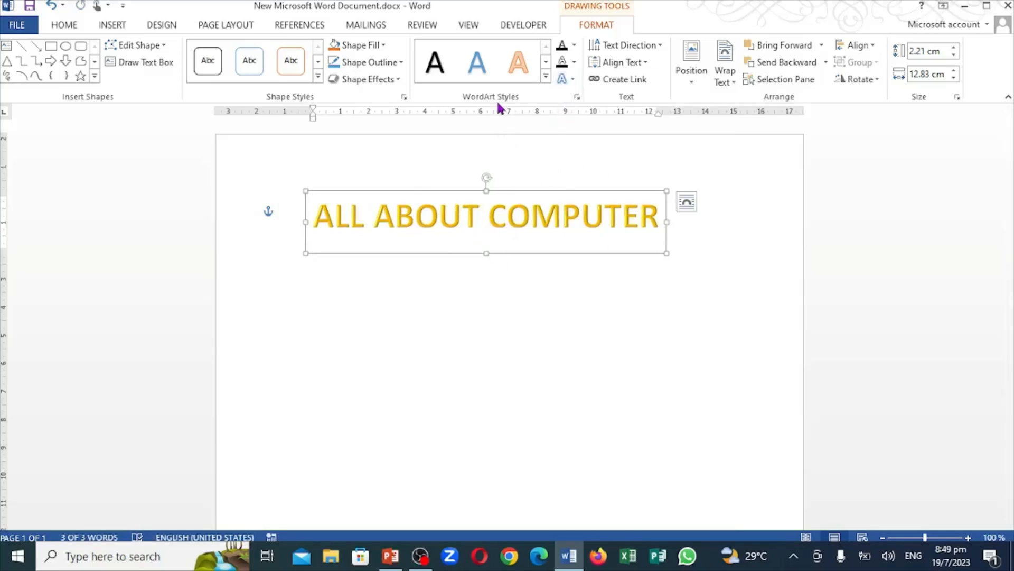
Transform the WordArt with the upward arch Follow Path effect and enlarge its box to about 10.6 cm high by 11.3 cm wide
click(573, 79)
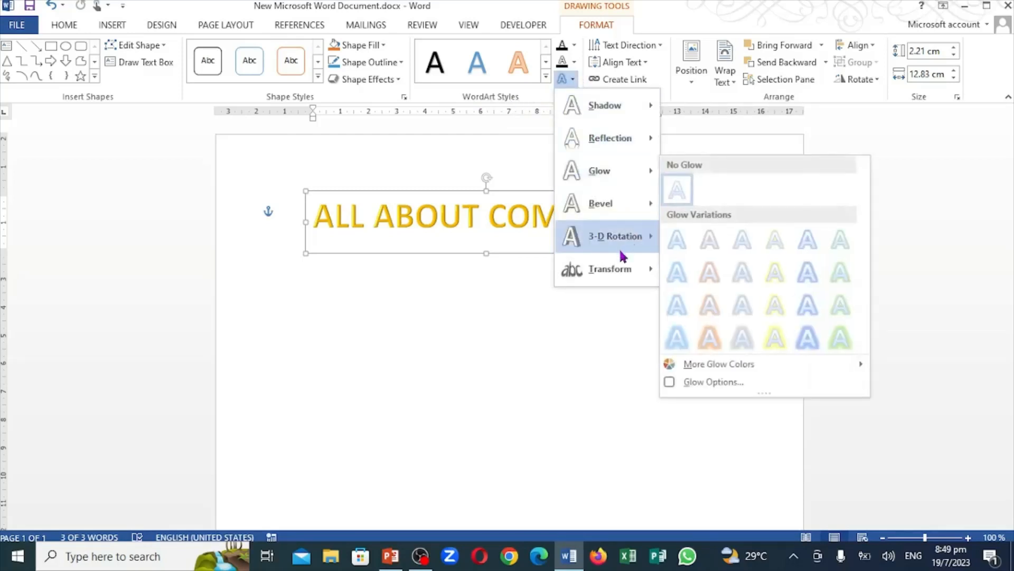
mouse_move(601, 273)
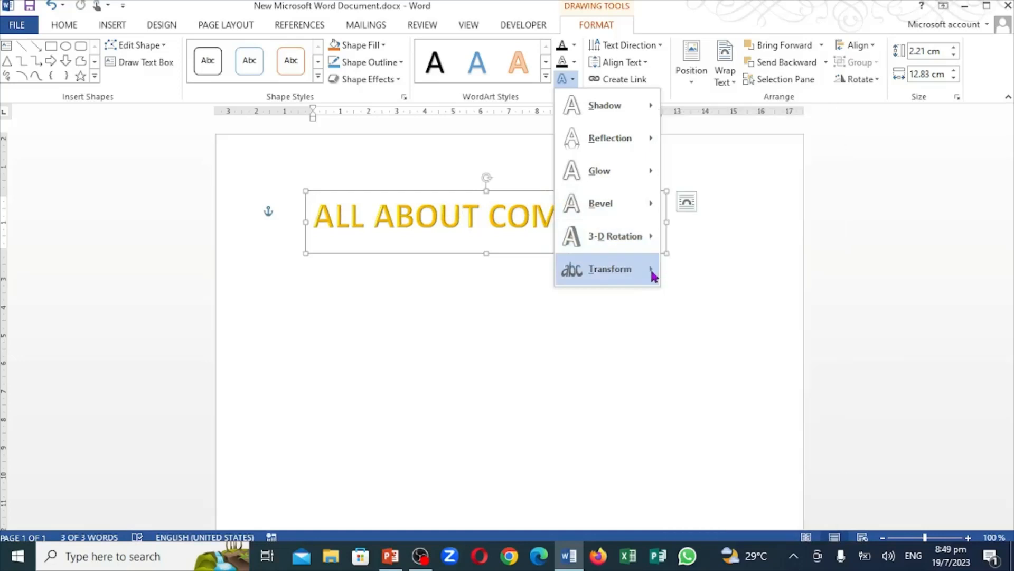
mouse_move(651, 267)
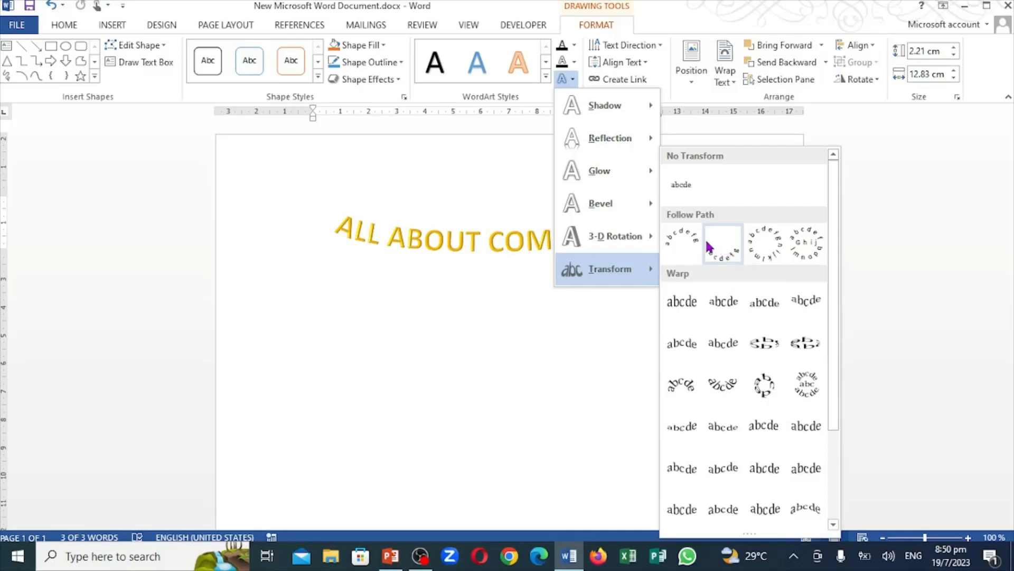
click(687, 240)
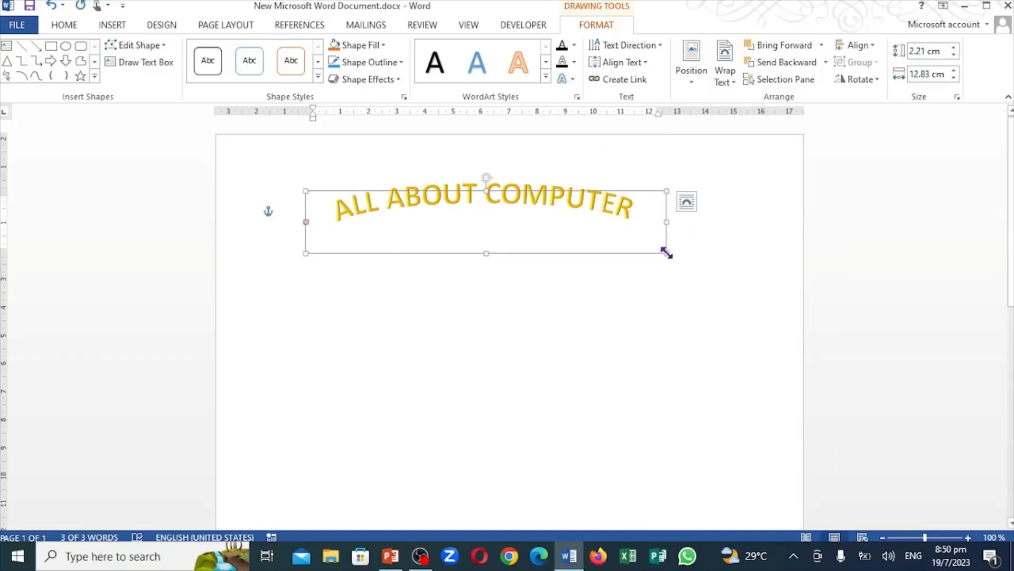
drag(667, 253, 622, 490)
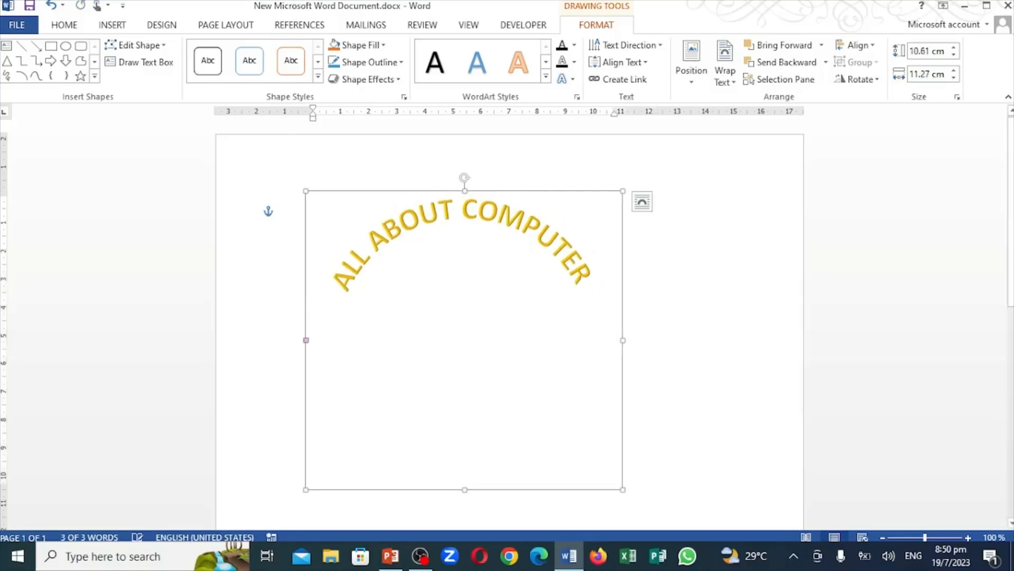
click(724, 368)
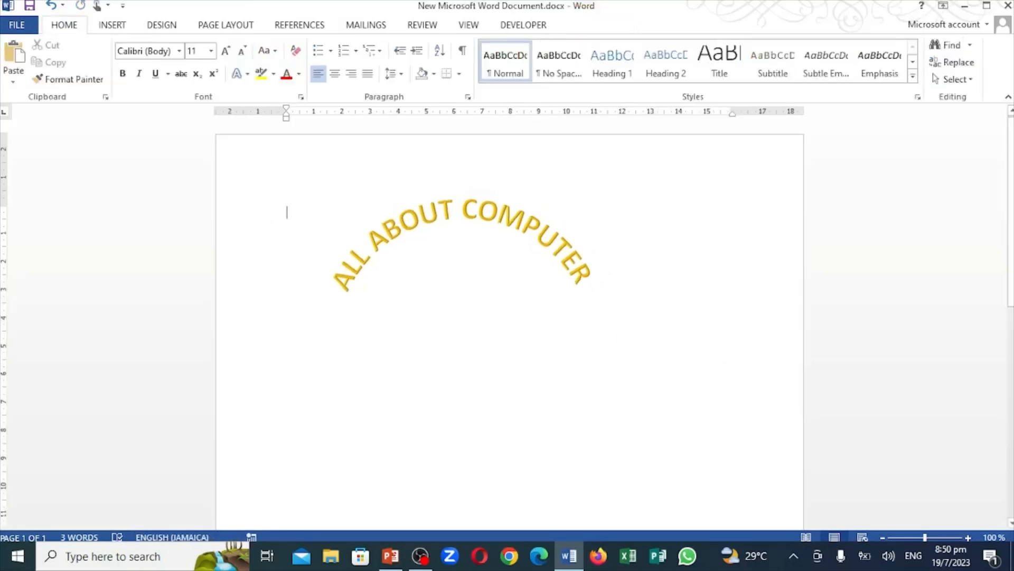
Shift the arched WordArt right to centre it on the page, then check the Lesson 4 topic list in PowerPoint and return to Word
click(552, 235)
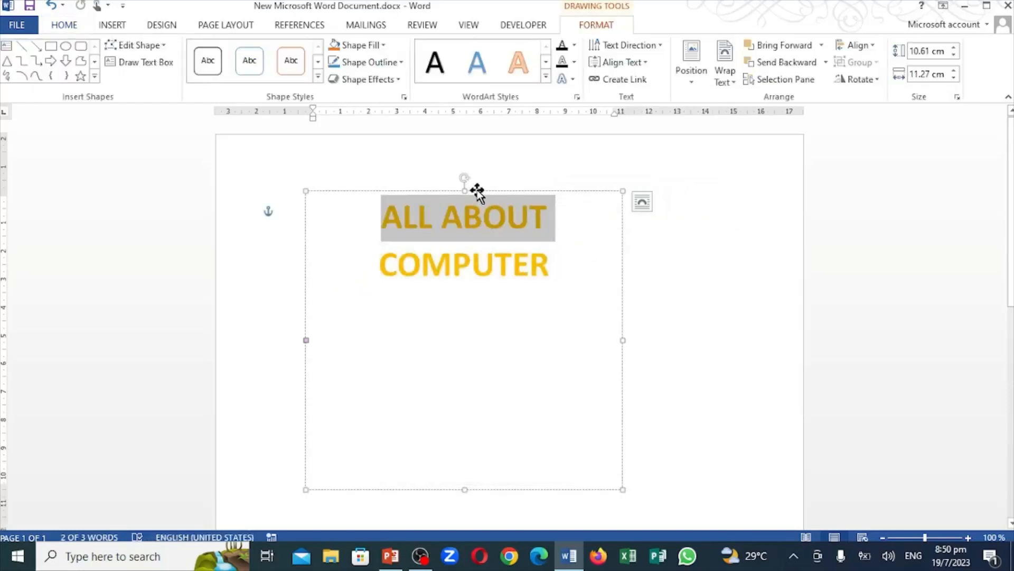
drag(477, 192, 523, 191)
click(710, 244)
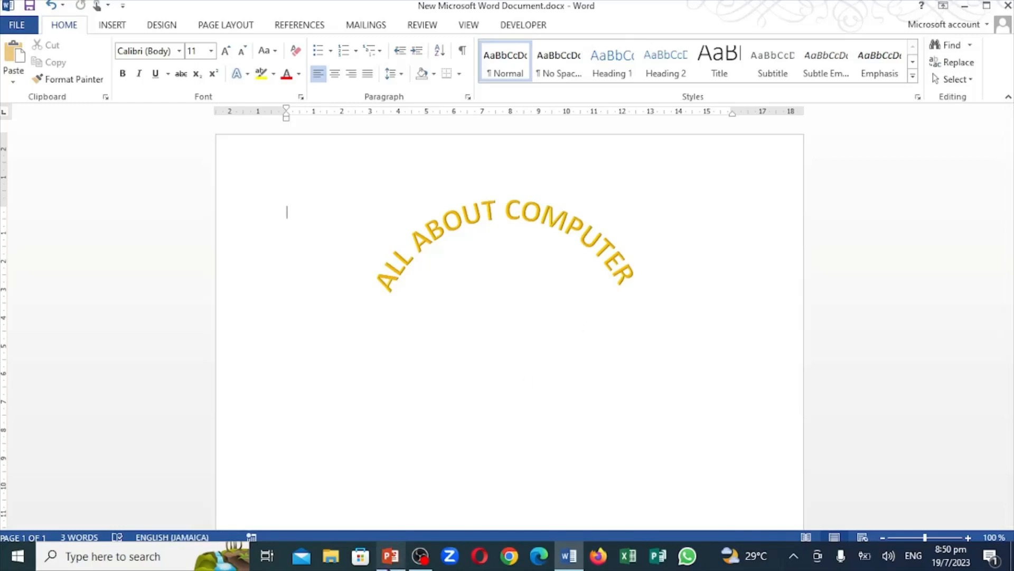
click(389, 568)
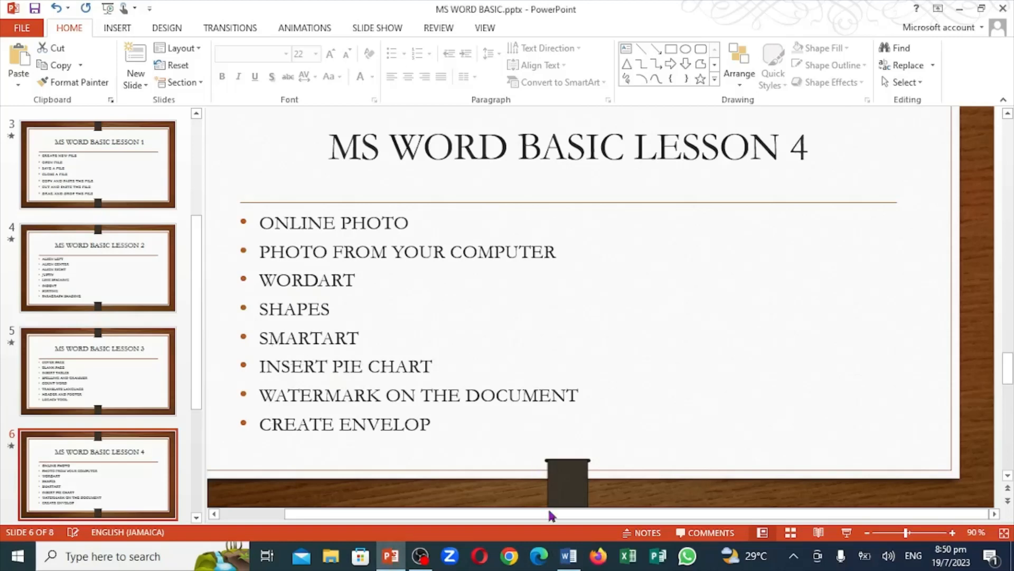
click(569, 555)
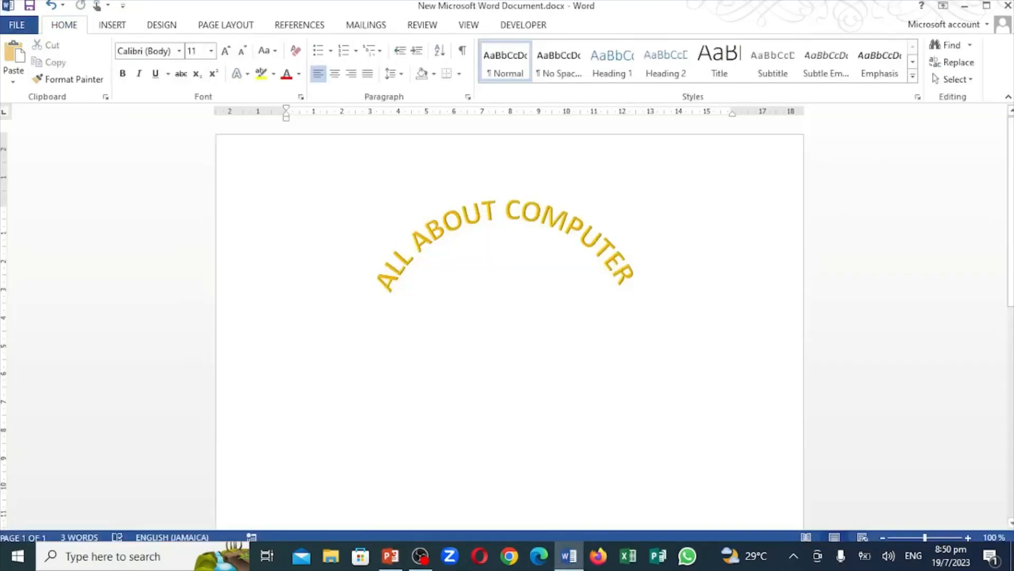
Open the SmartArt graphic chooser and preview the Stacked List layout under List and the Alternating Flow layout under Process
click(112, 25)
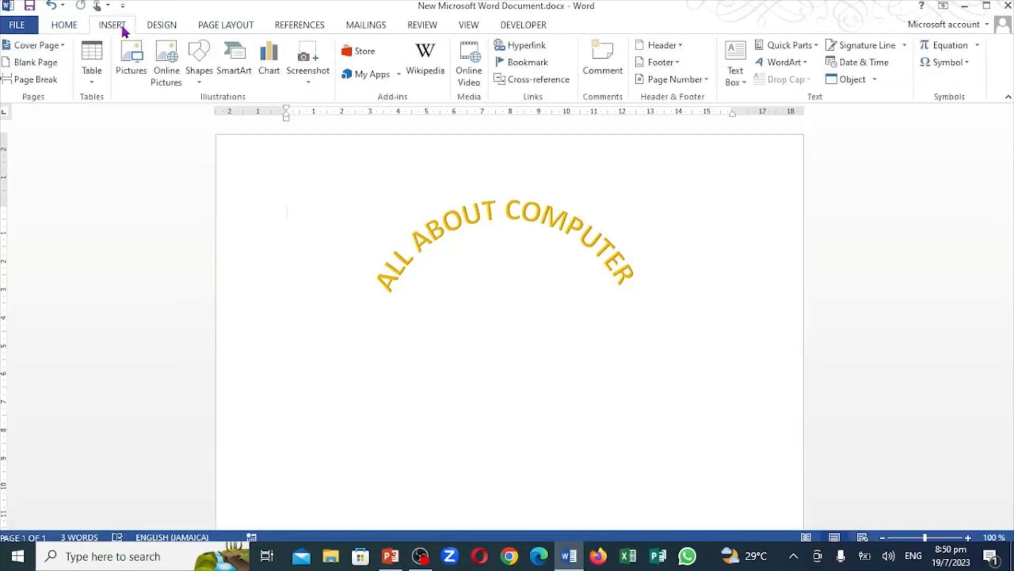
click(235, 67)
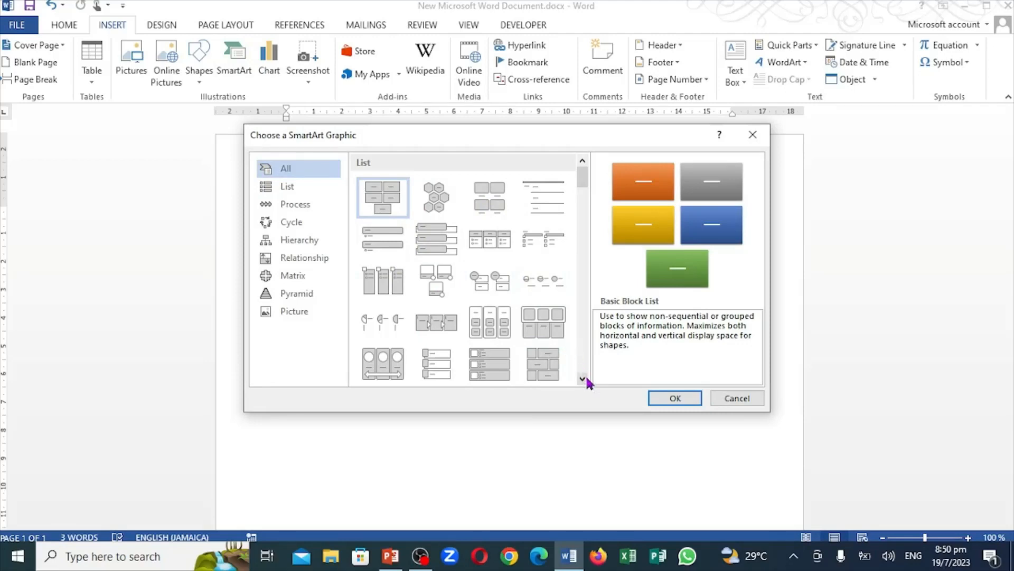
scroll(582, 378, down, 3)
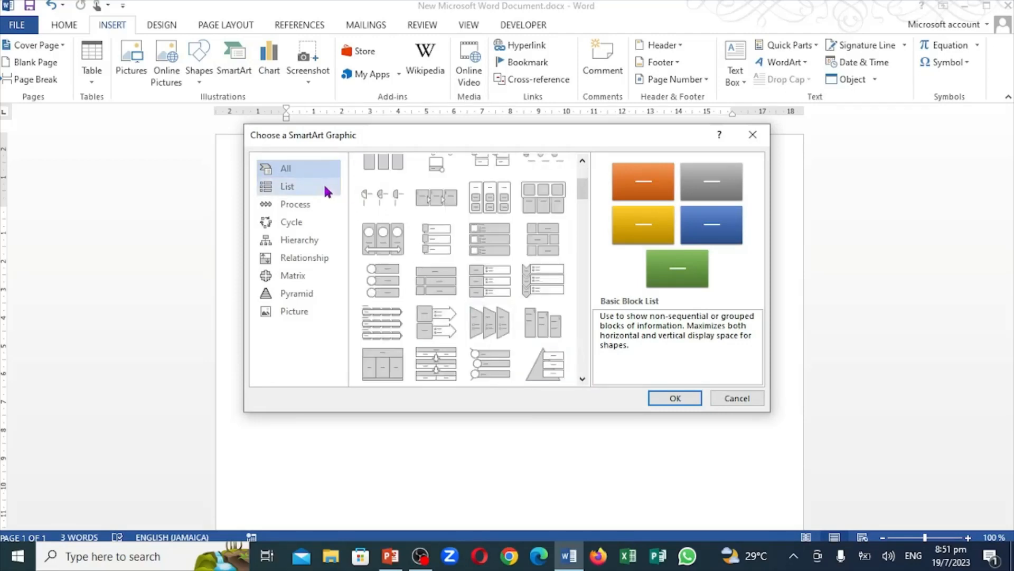
click(299, 186)
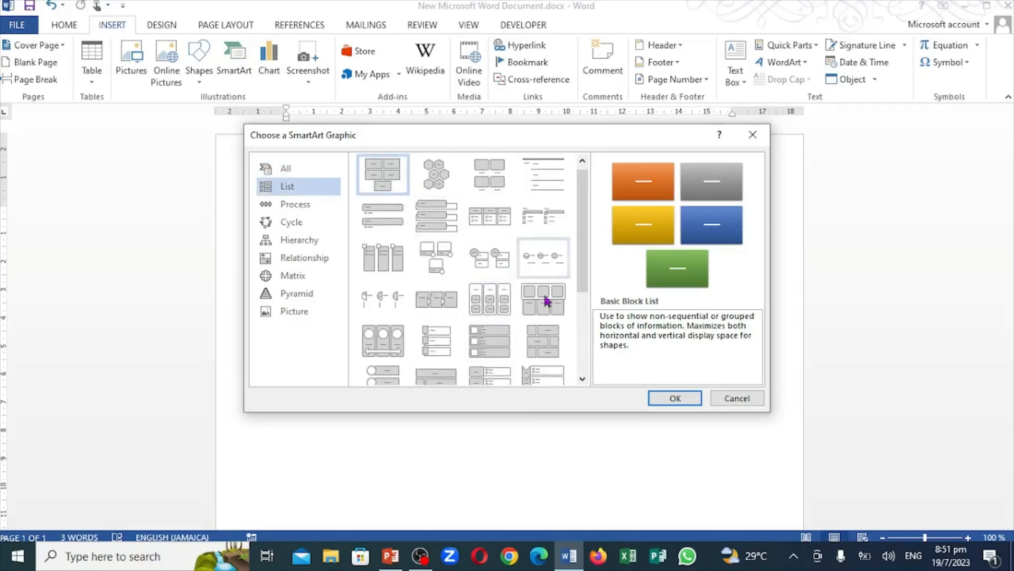
click(481, 259)
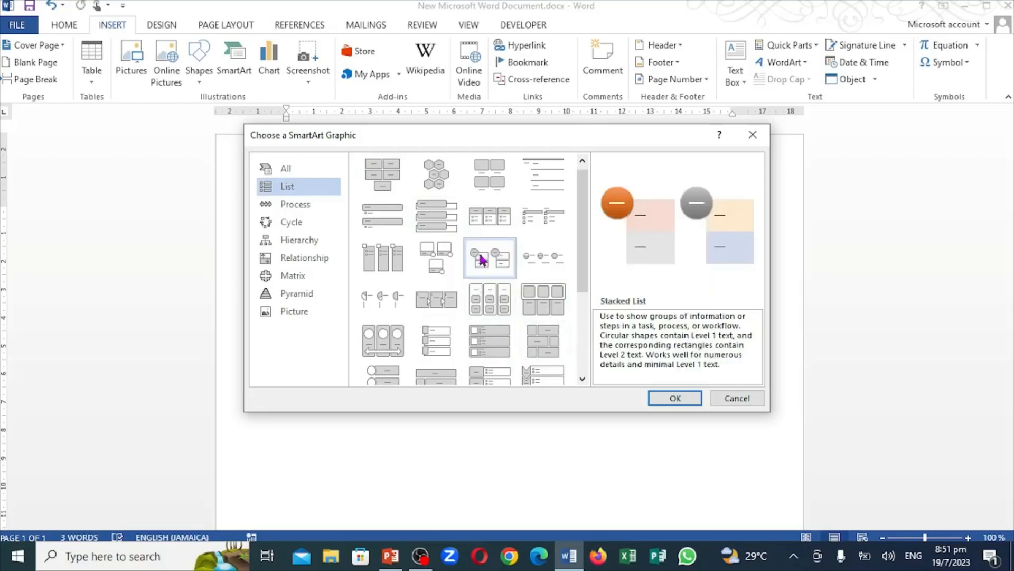
click(294, 205)
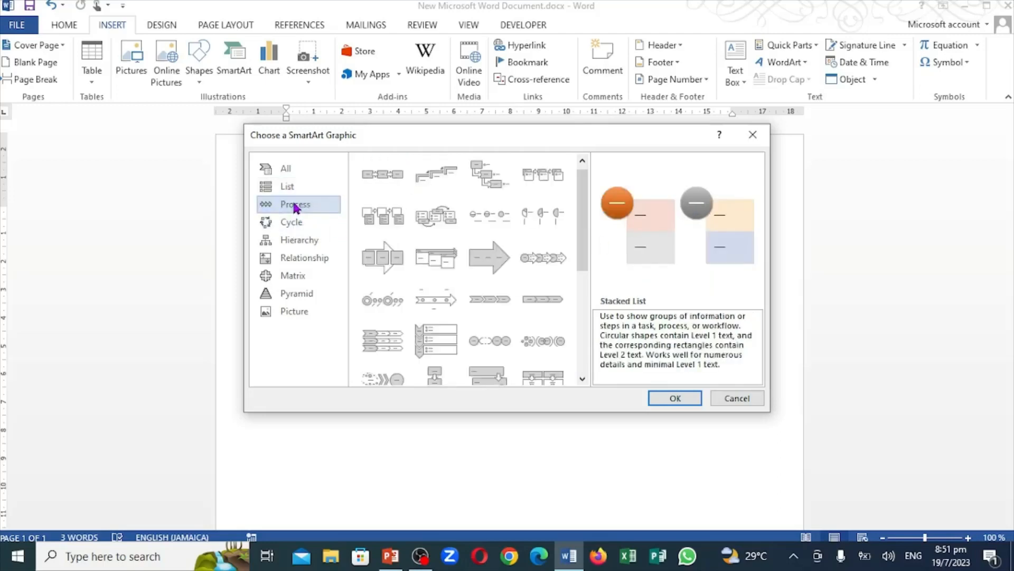
click(449, 215)
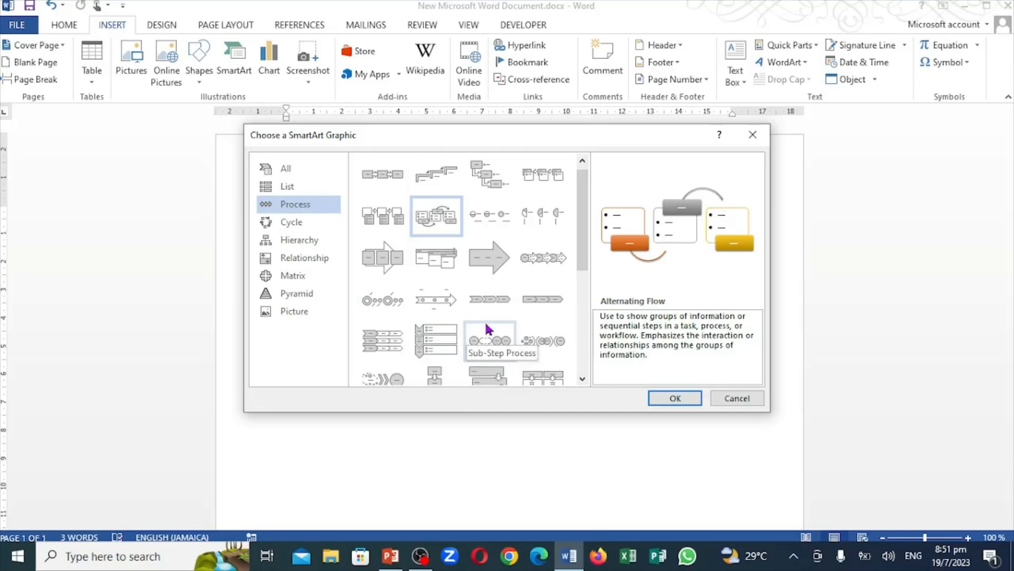
Examine the SmartArt layouts offered in the Cycle, Hierarchy, Relationship, Matrix, Pyramid and Picture categories
click(297, 224)
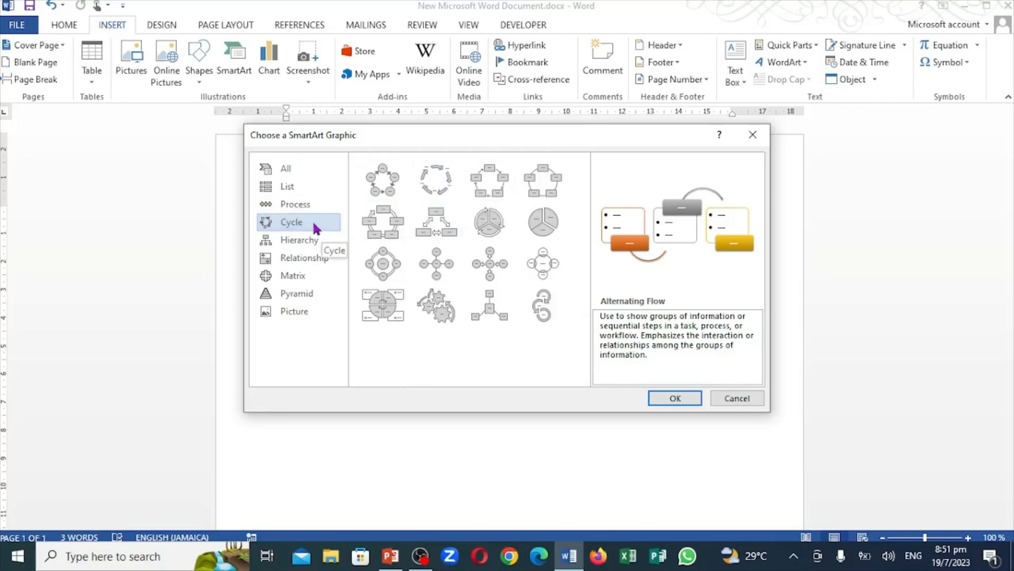
click(298, 241)
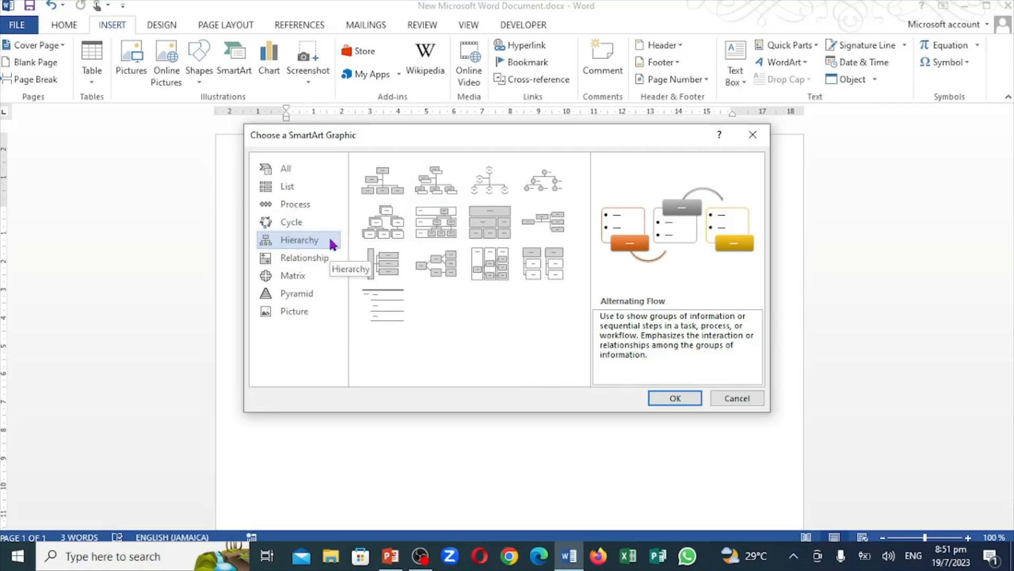
click(292, 259)
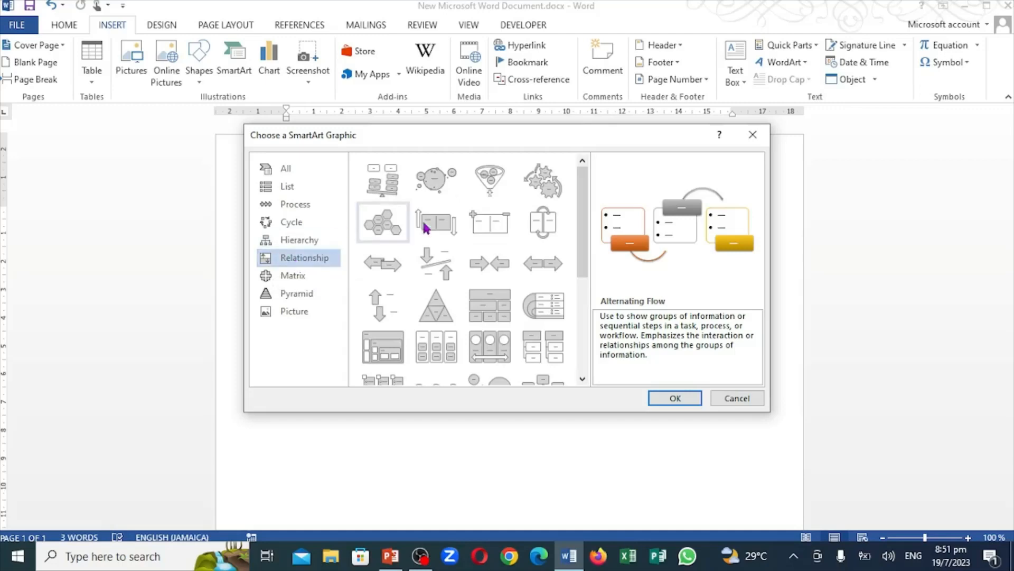
click(294, 283)
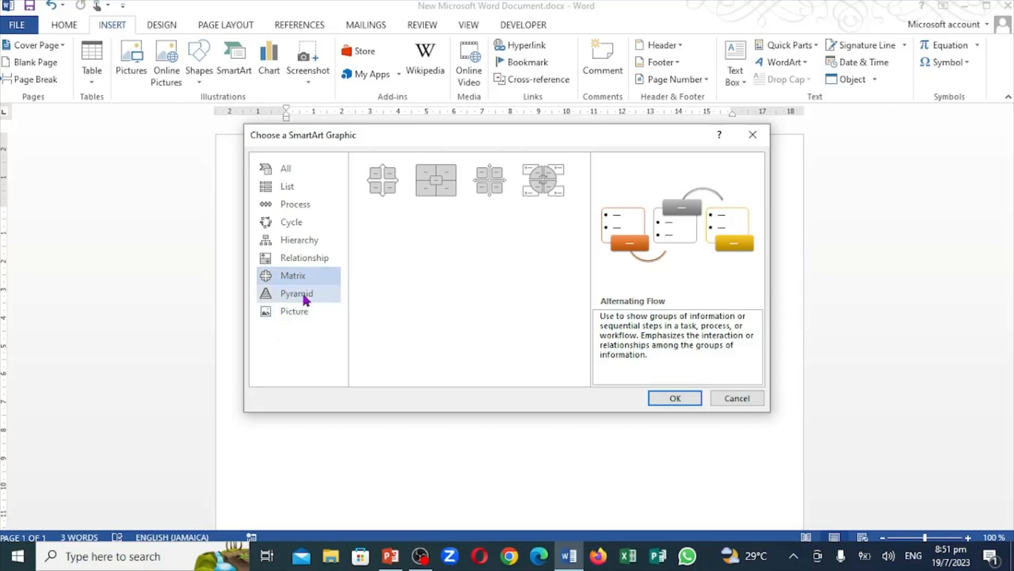
click(305, 298)
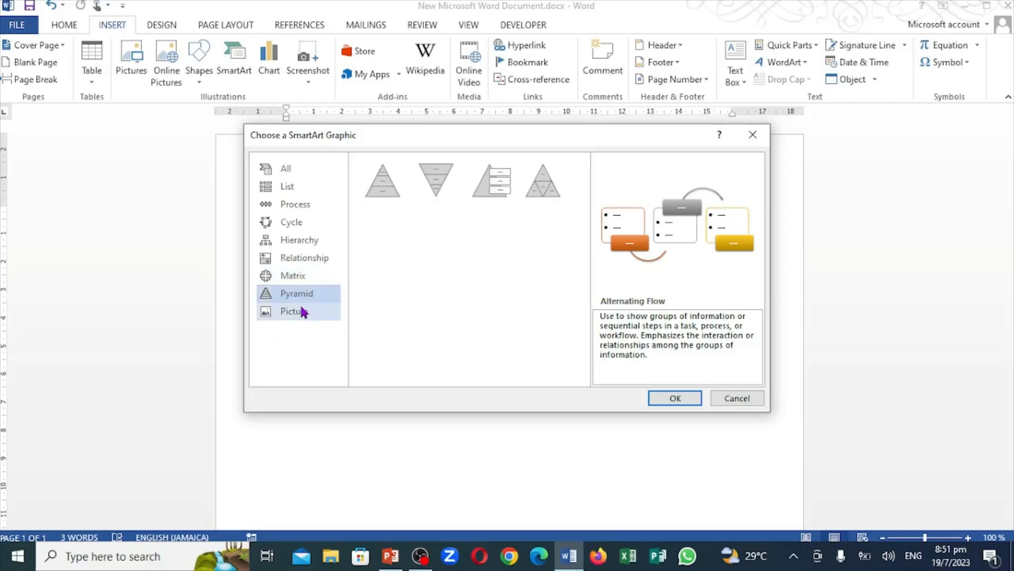
click(303, 312)
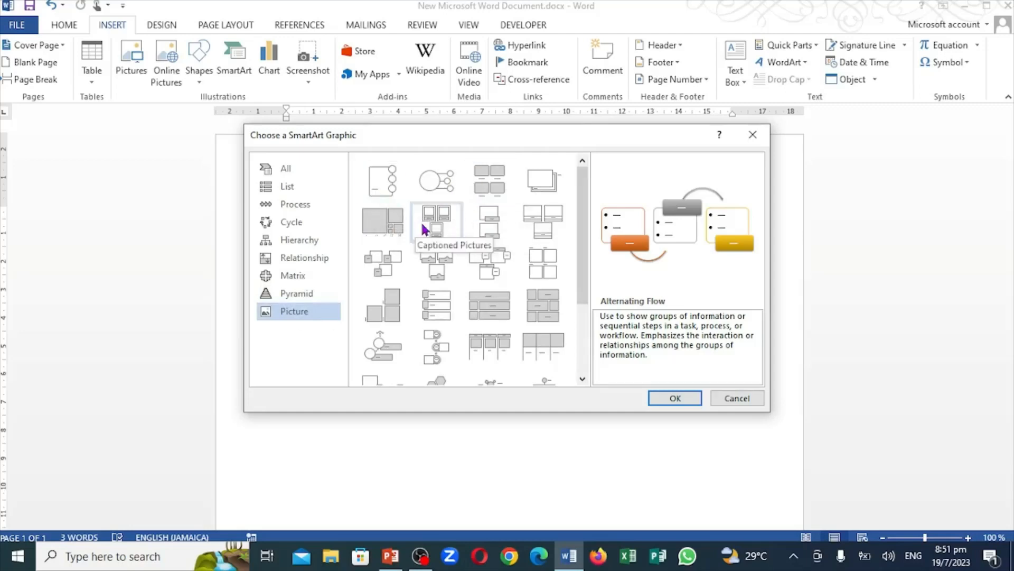
Insert a Text Cycle SmartArt graphic from the Cycle category and reduce its height from the upper edge
click(290, 227)
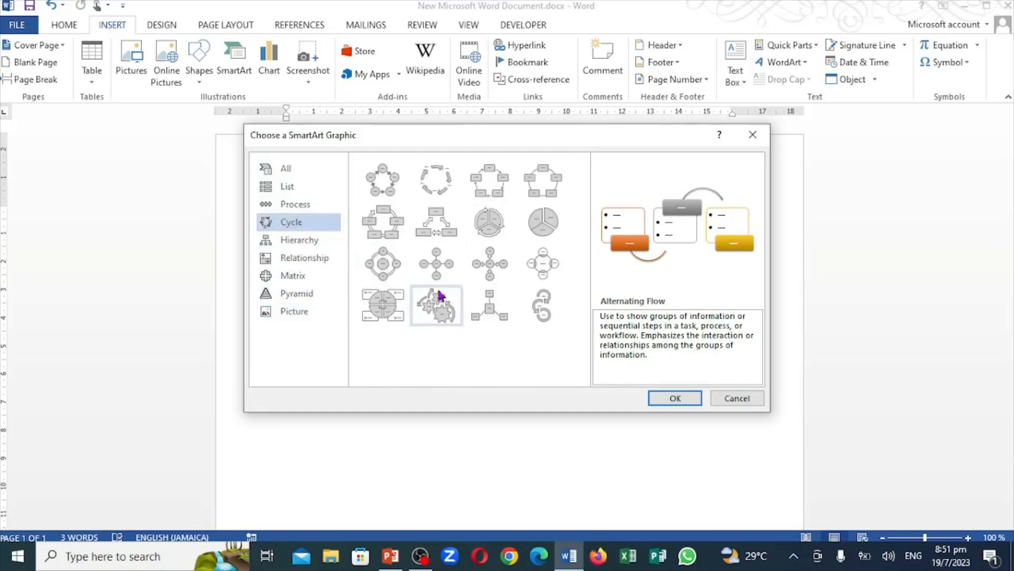
click(446, 192)
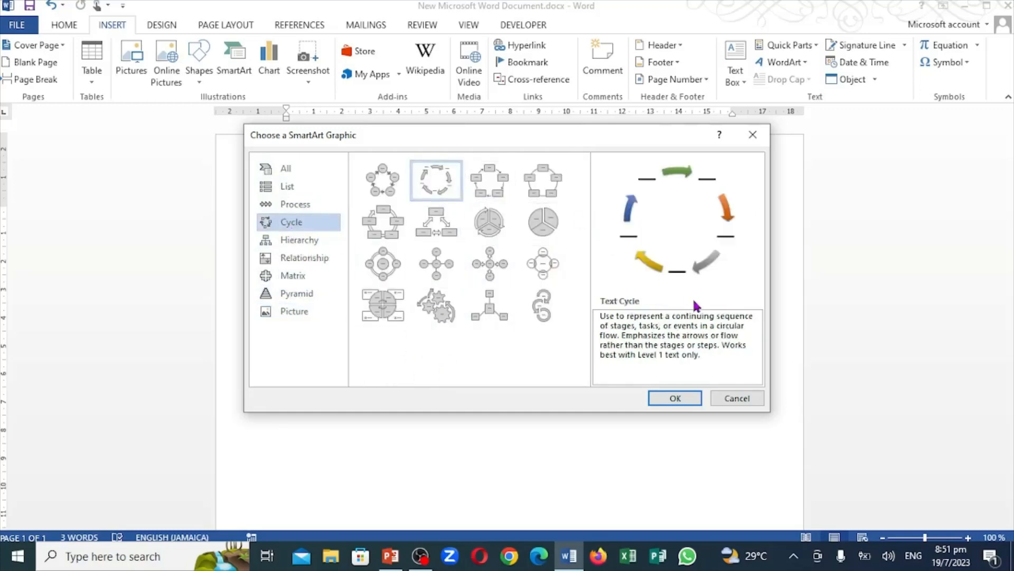
click(665, 401)
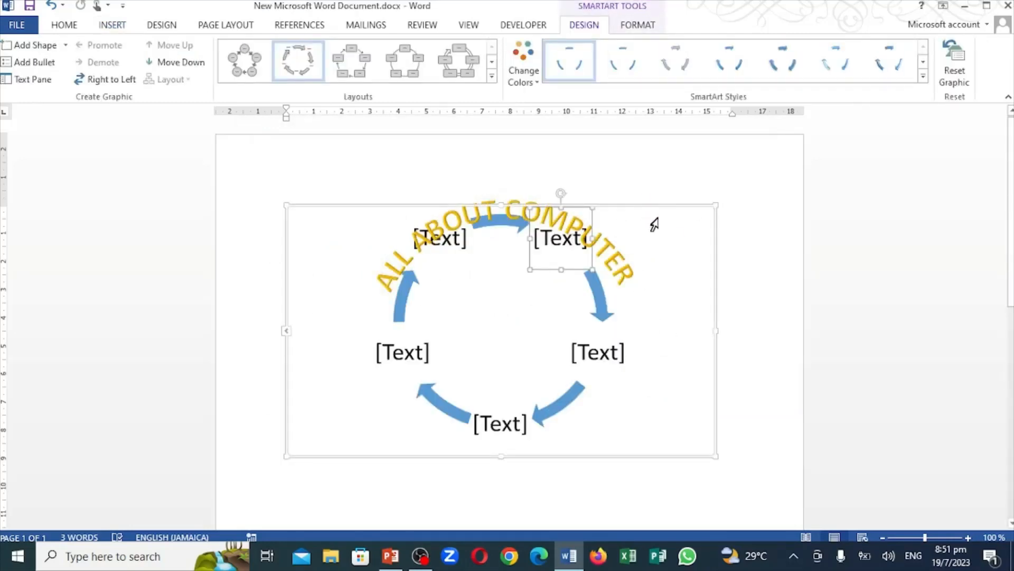
drag(652, 207, 647, 276)
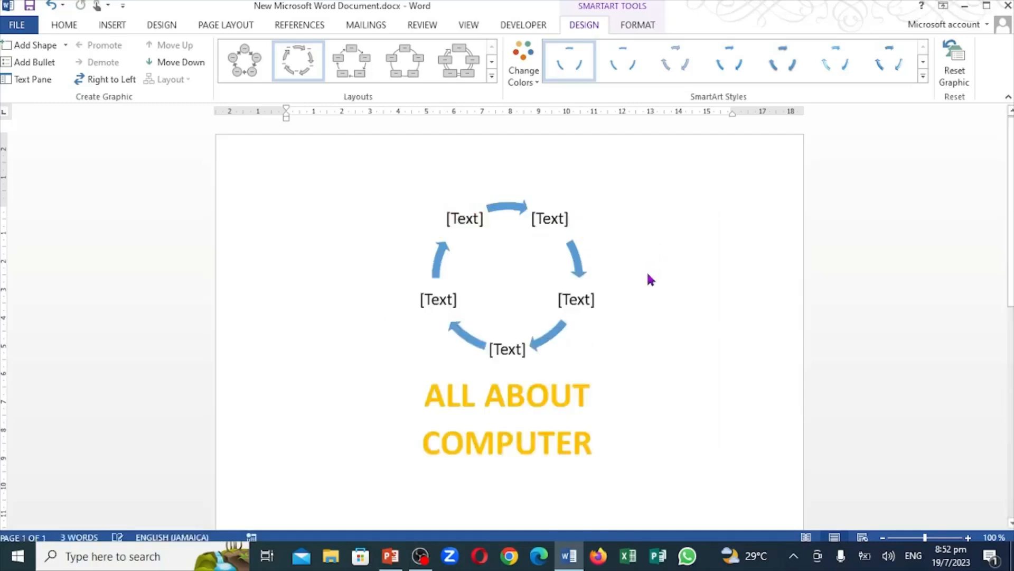
Try to move the WordArt box further down the page, and undo the changes back through the SmartArt insertion
click(583, 419)
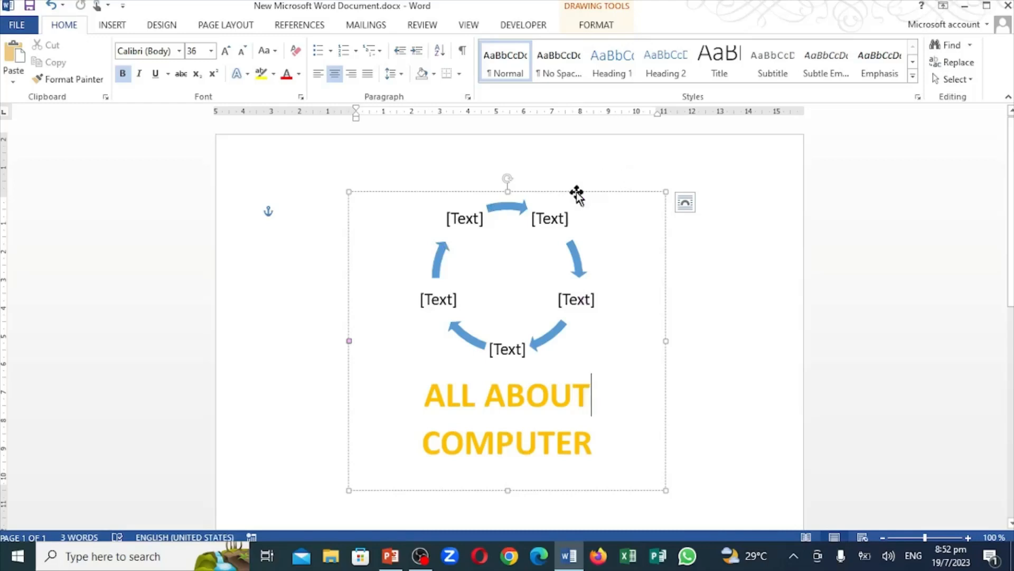
drag(575, 192, 593, 258)
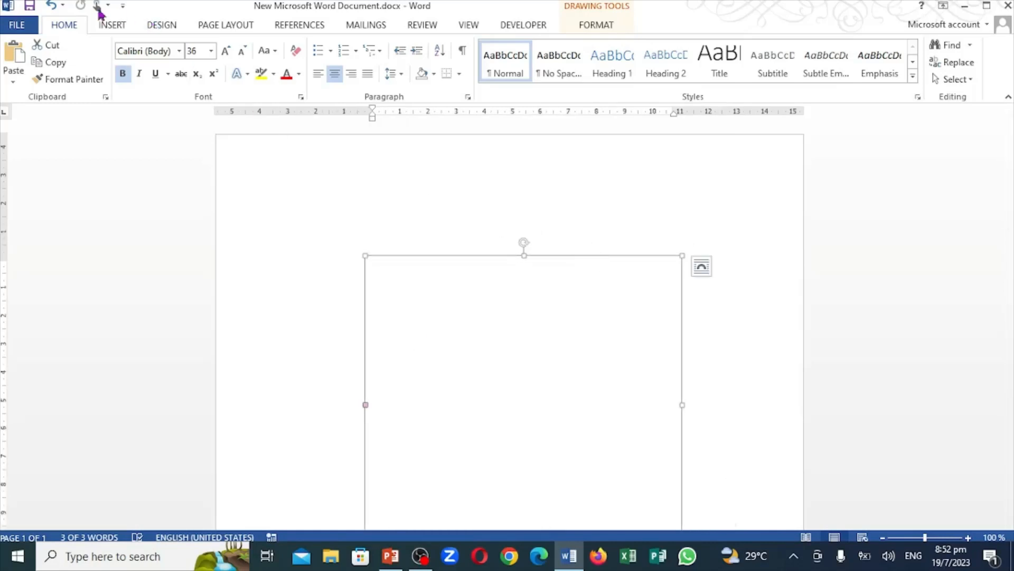
click(51, 6)
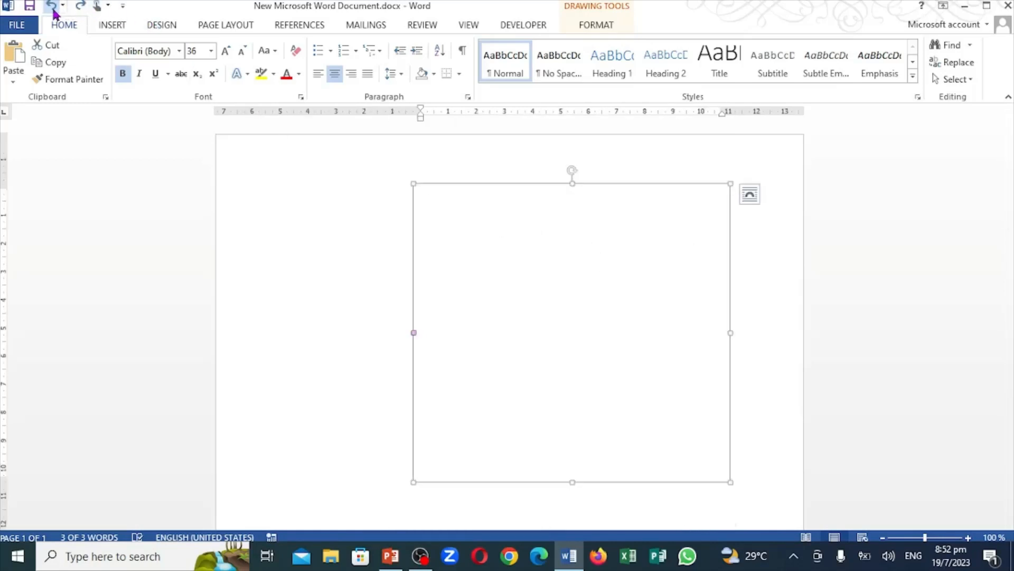
click(51, 6)
click(51, 6)
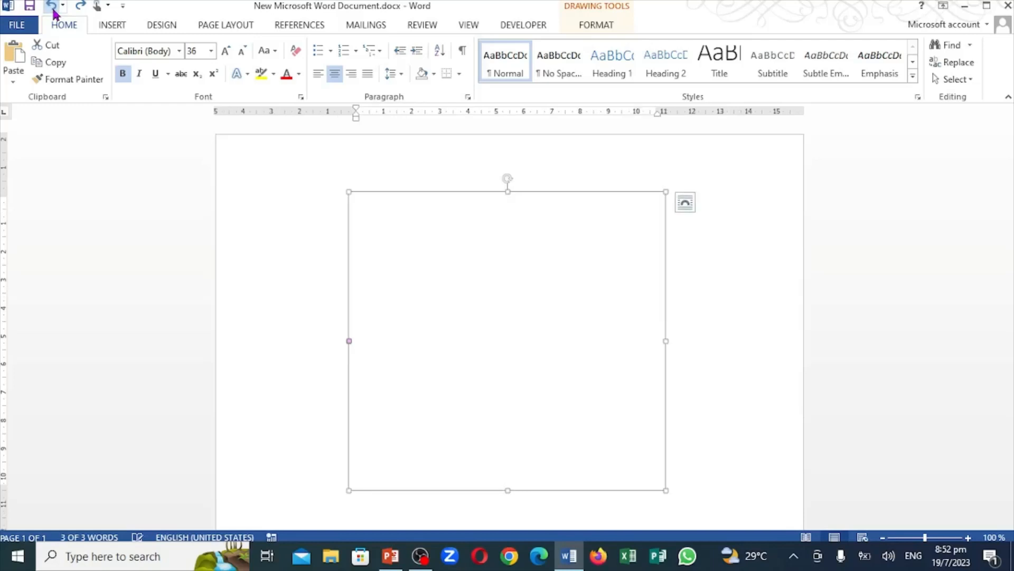
click(51, 6)
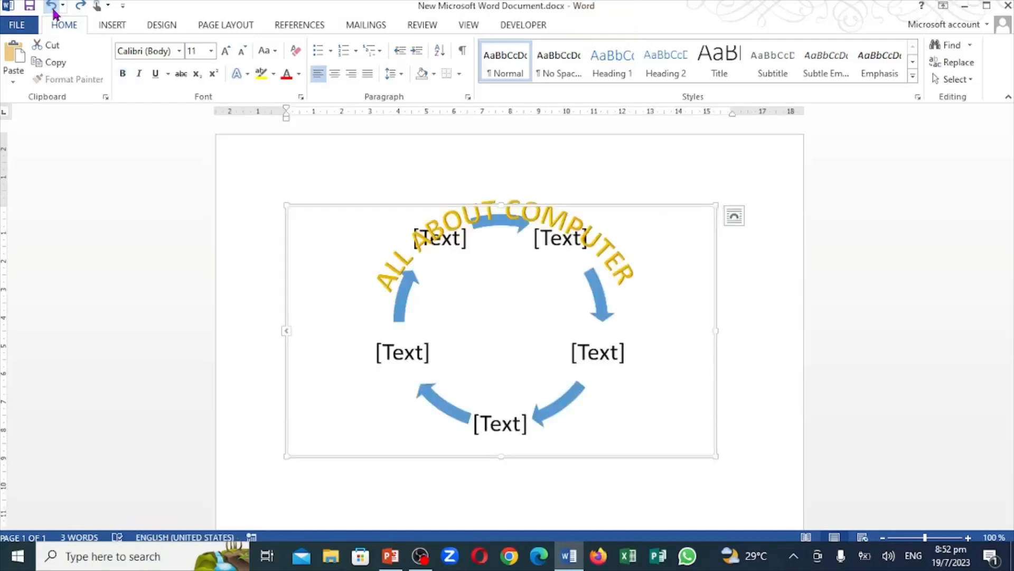
click(51, 5)
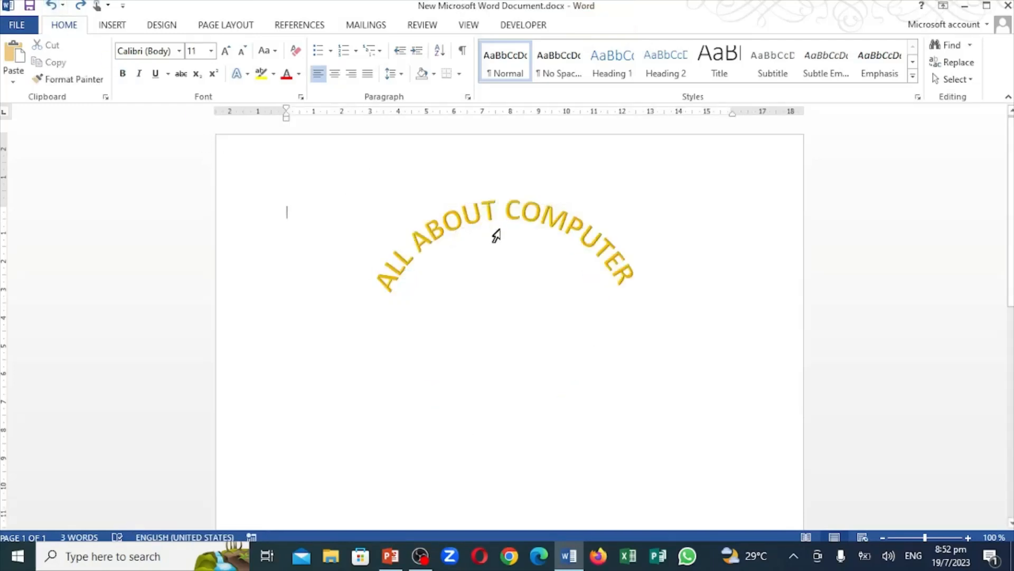
Delete the arched "ALL ABOUT COMPUTER" WordArt together with its box
click(472, 219)
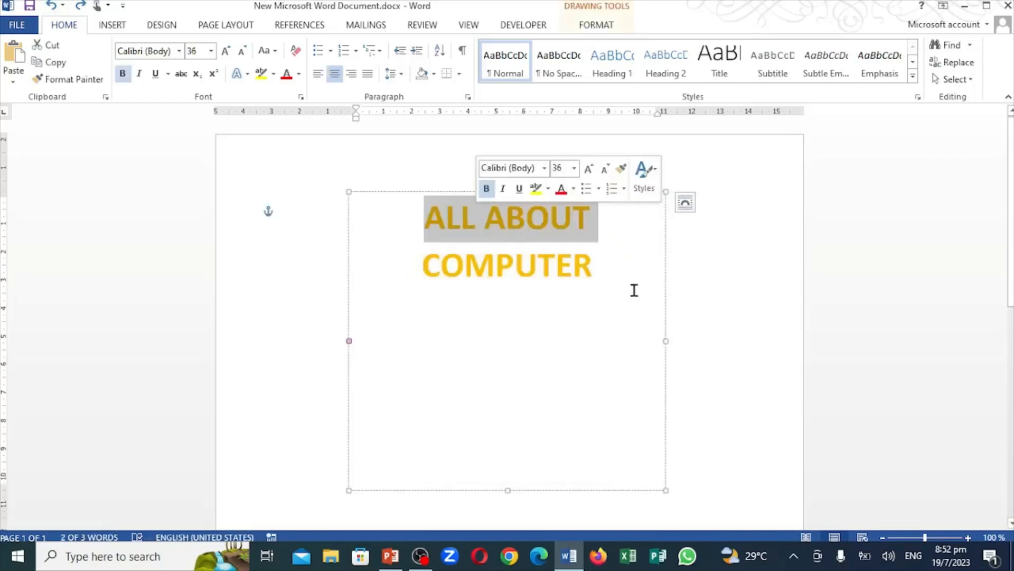
key(Delete)
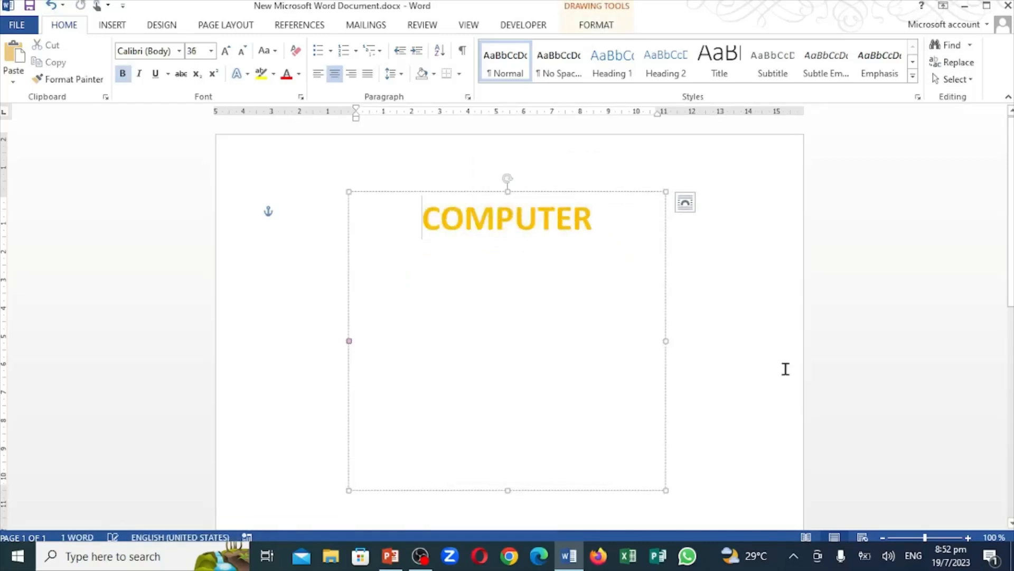
key(ctrl+l)
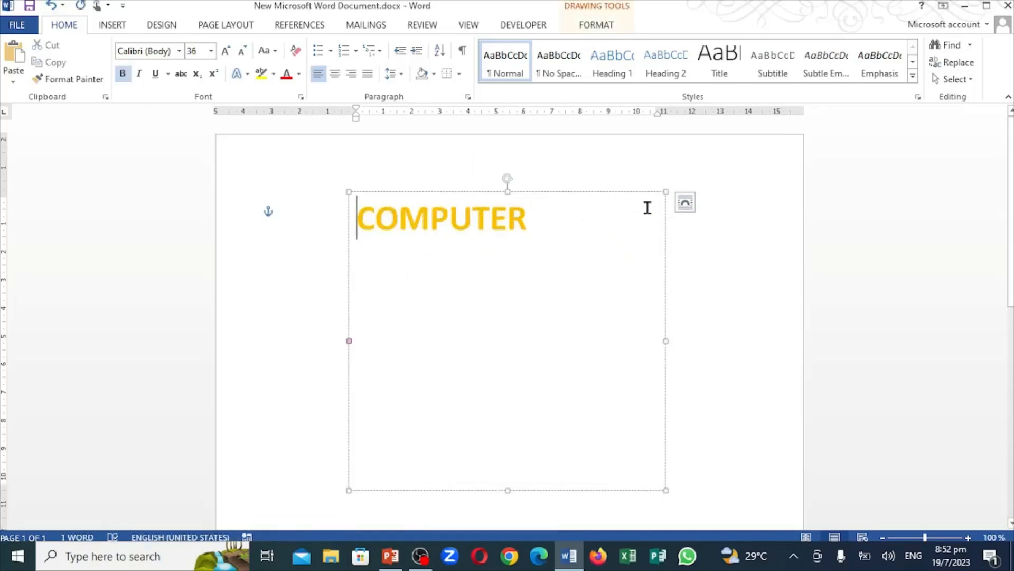
click(632, 194)
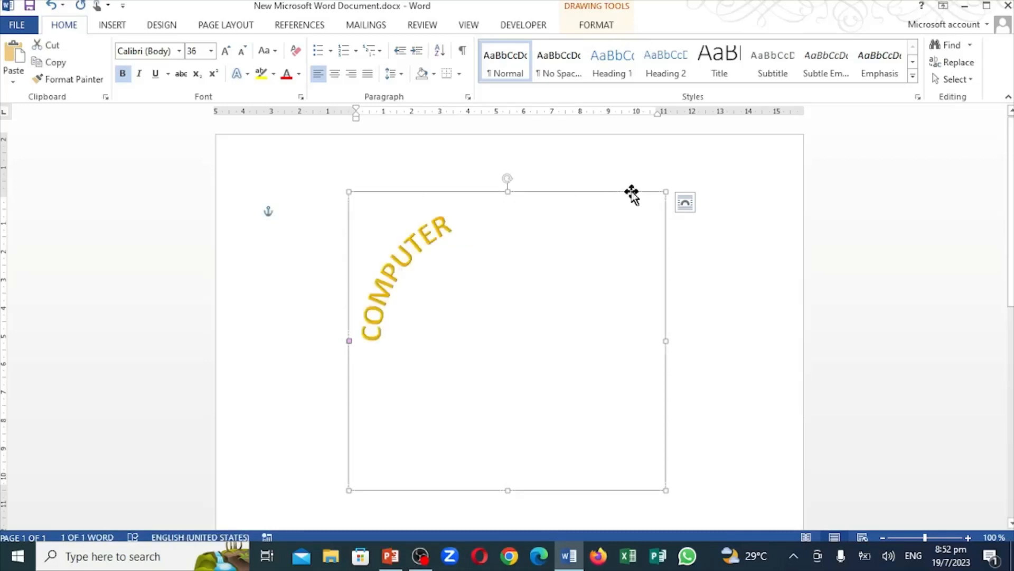
key(Delete)
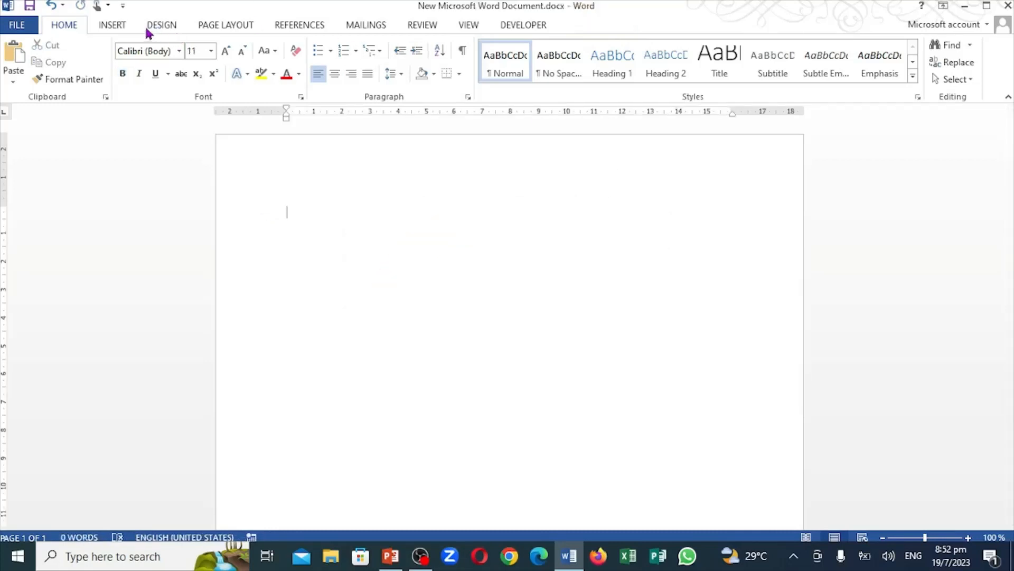
Insert a Text Cycle SmartArt graphic from the Cycle category on the blank page and open its text entry pane
click(130, 31)
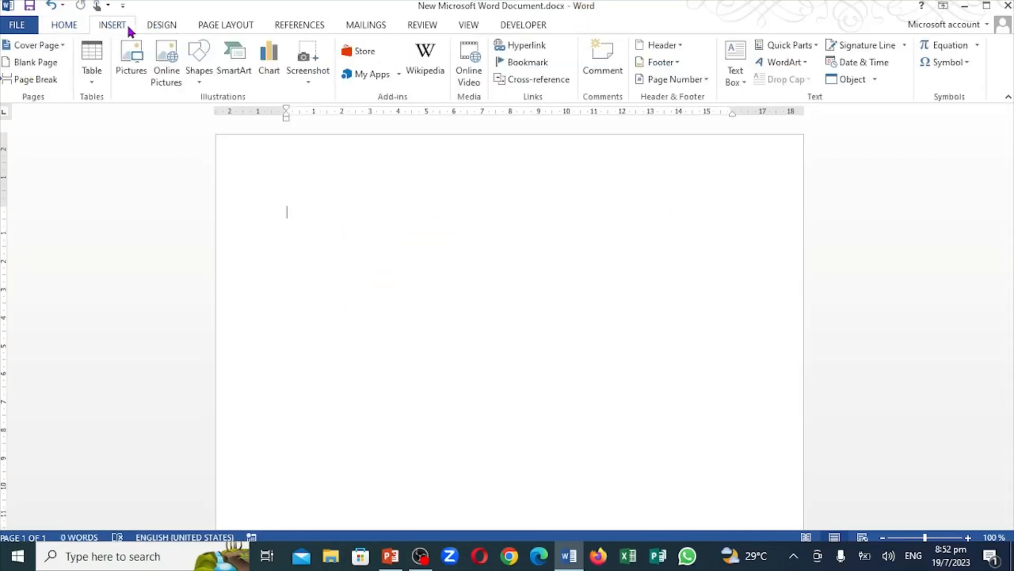
click(235, 66)
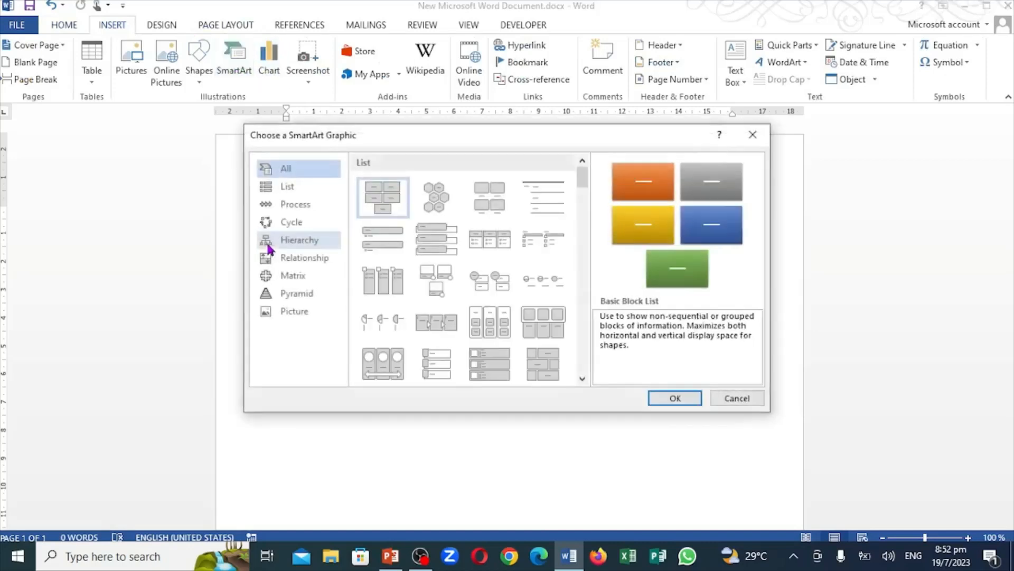
click(303, 226)
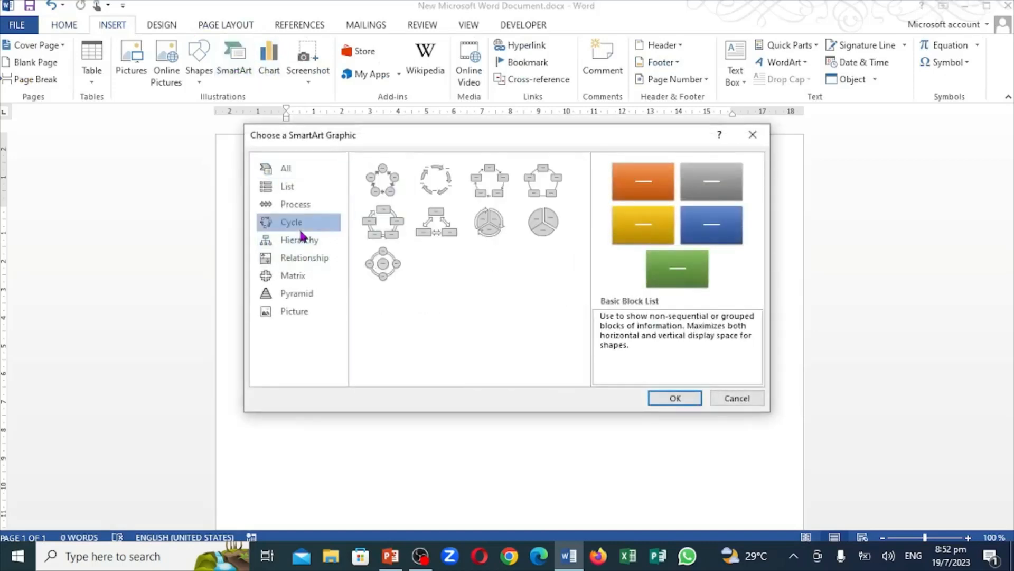
click(446, 184)
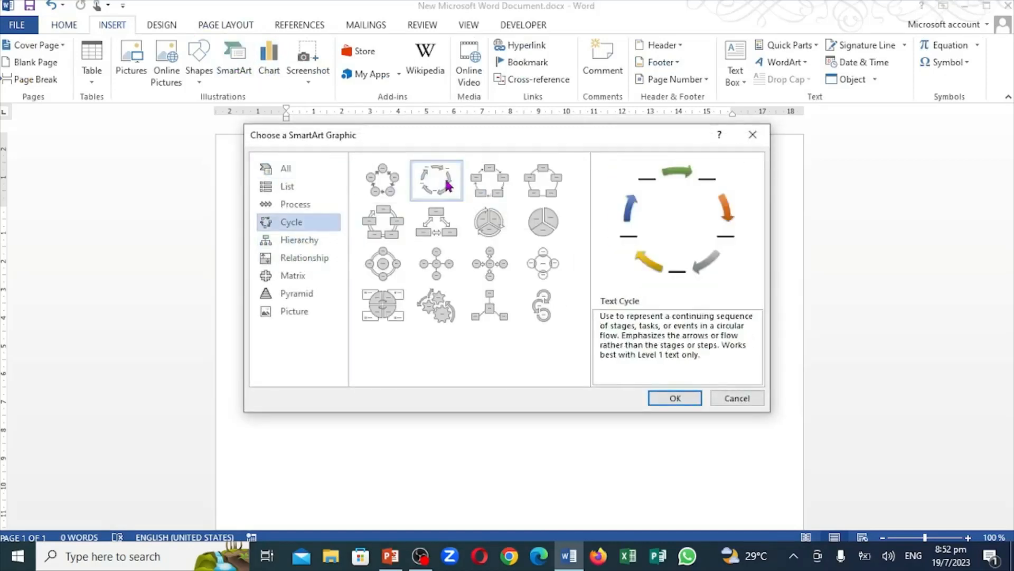
click(676, 401)
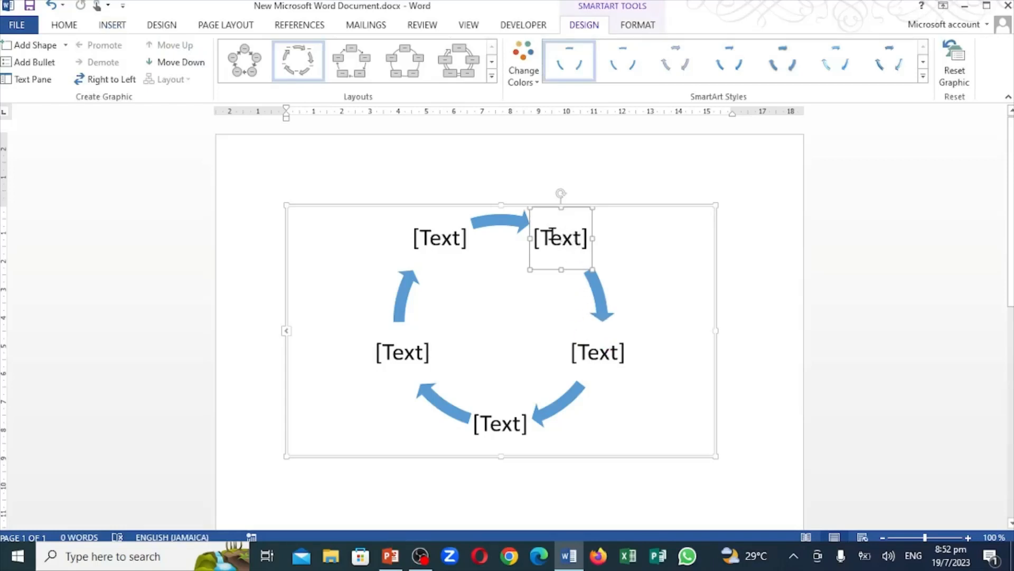
click(287, 333)
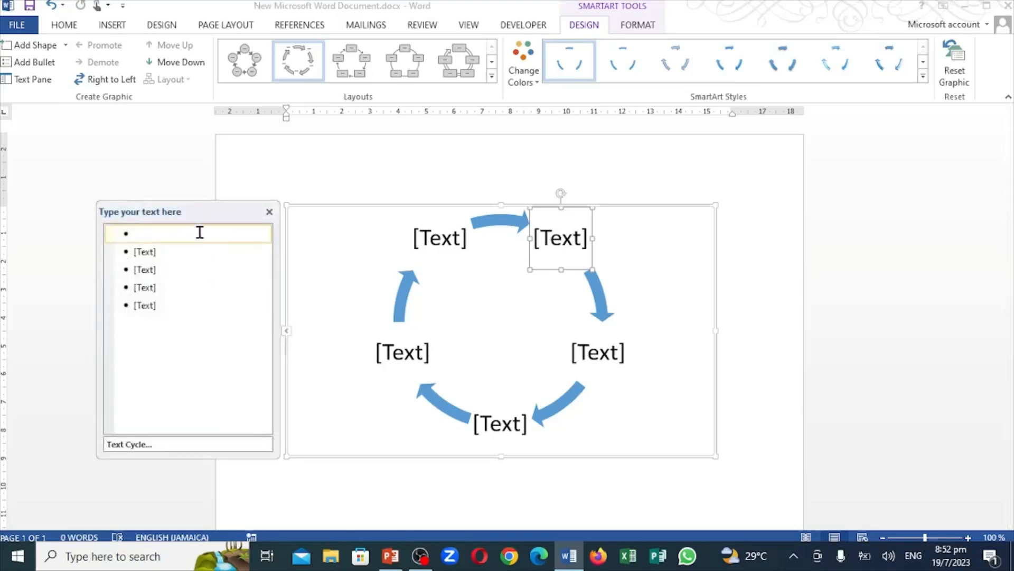
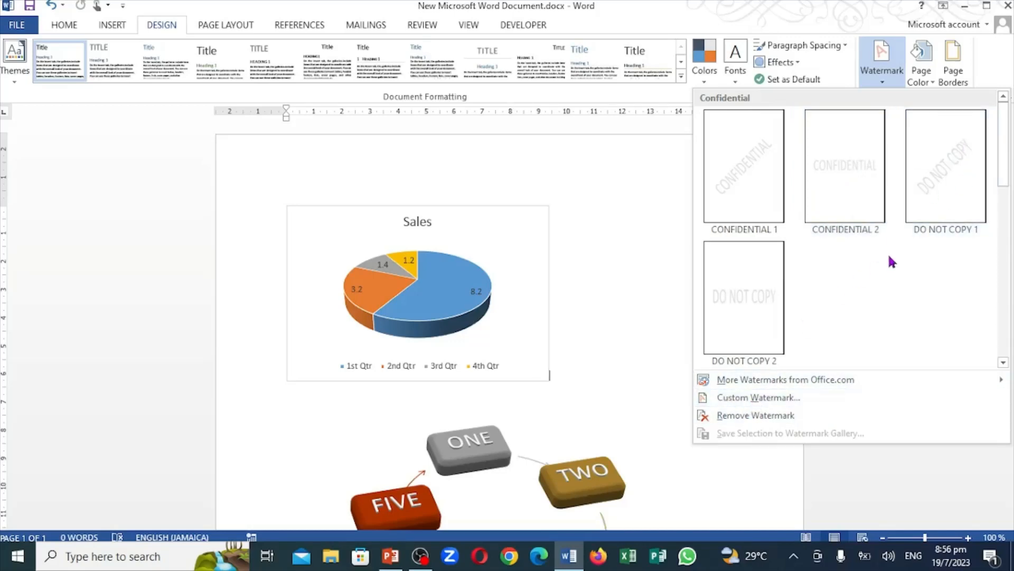
Apply the built-in DO NOT COPY 1 watermark to the page with the pie chart and the cycle graphic
click(938, 201)
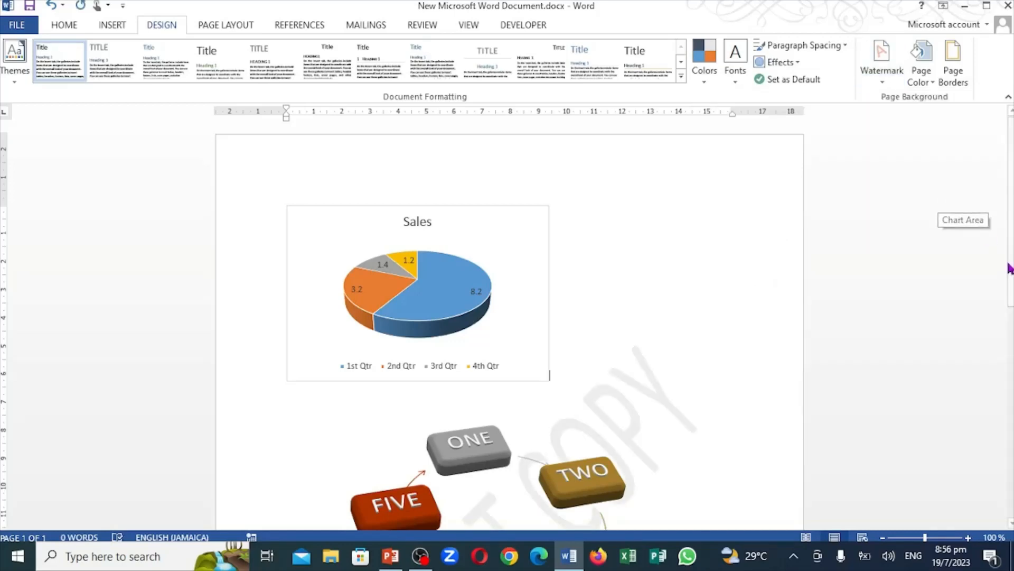
drag(1011, 207, 1013, 169)
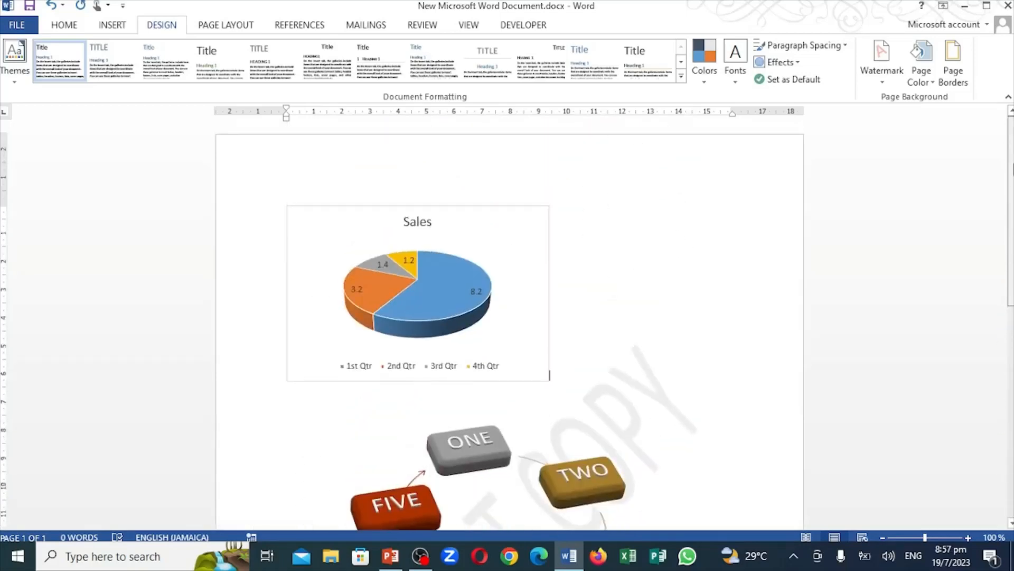
click(959, 76)
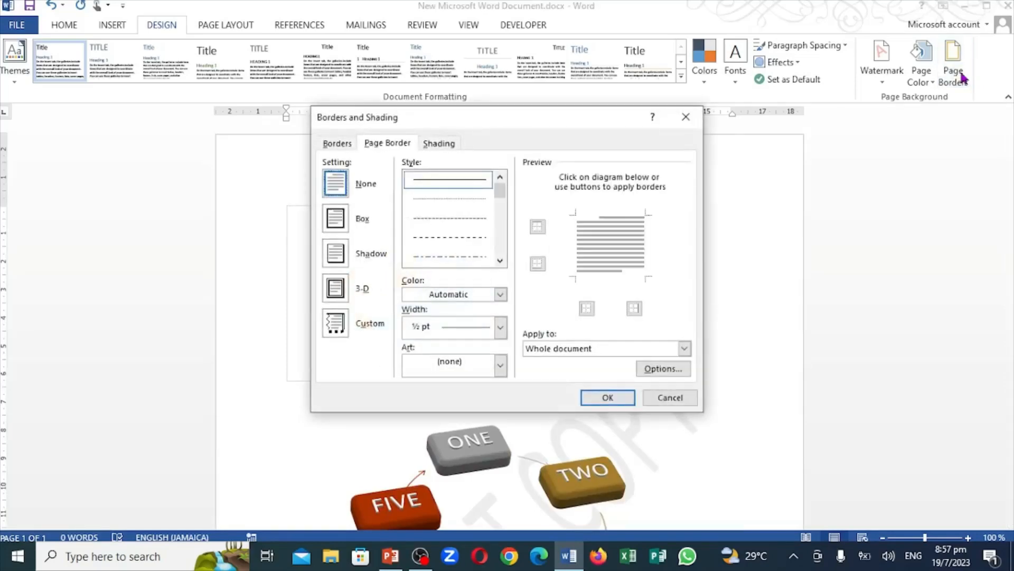
click(685, 117)
Change the DO NOT COPY text watermark's color to red in the custom watermark settings and apply it
click(883, 87)
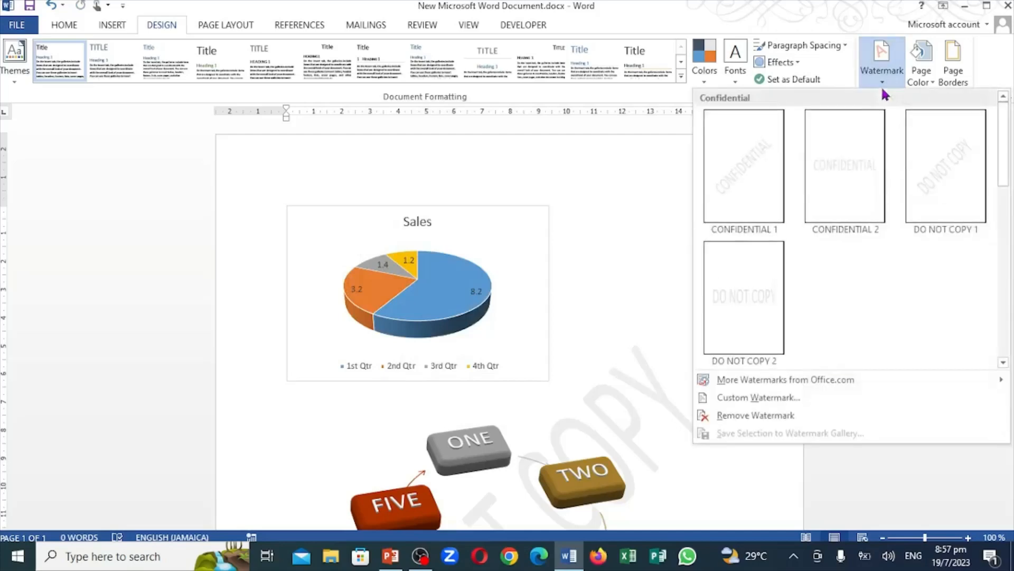
click(763, 401)
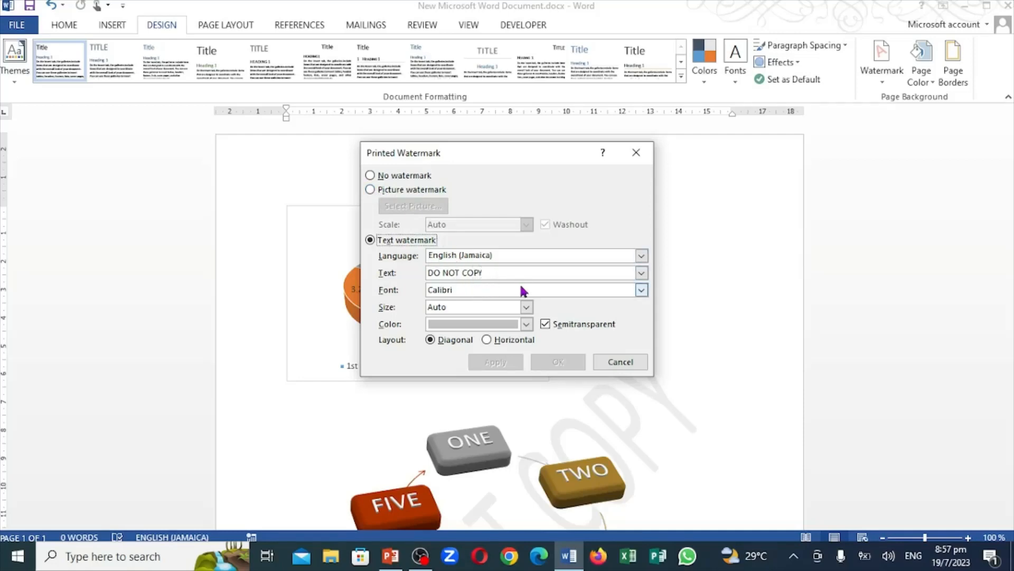
click(526, 324)
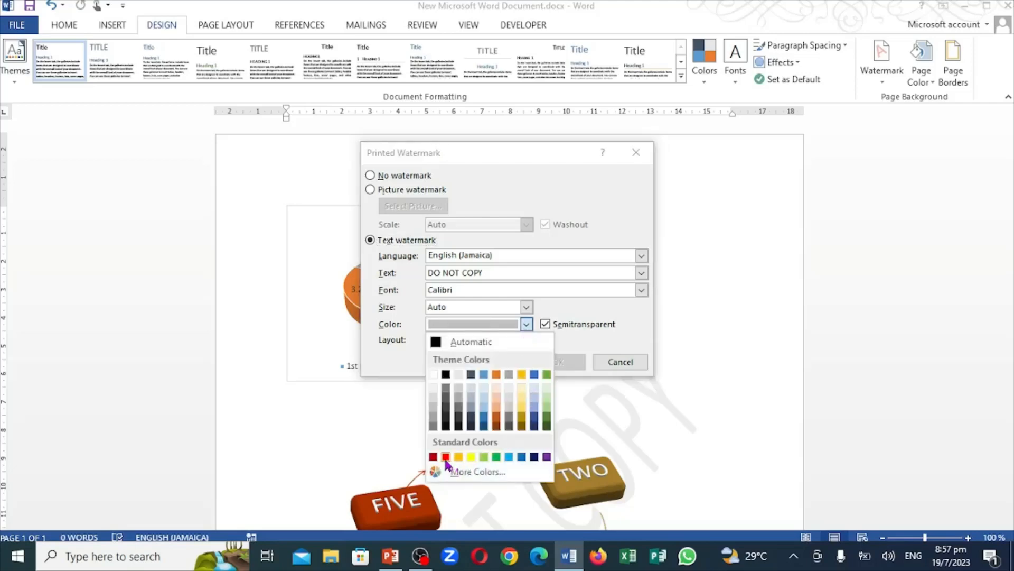
click(446, 457)
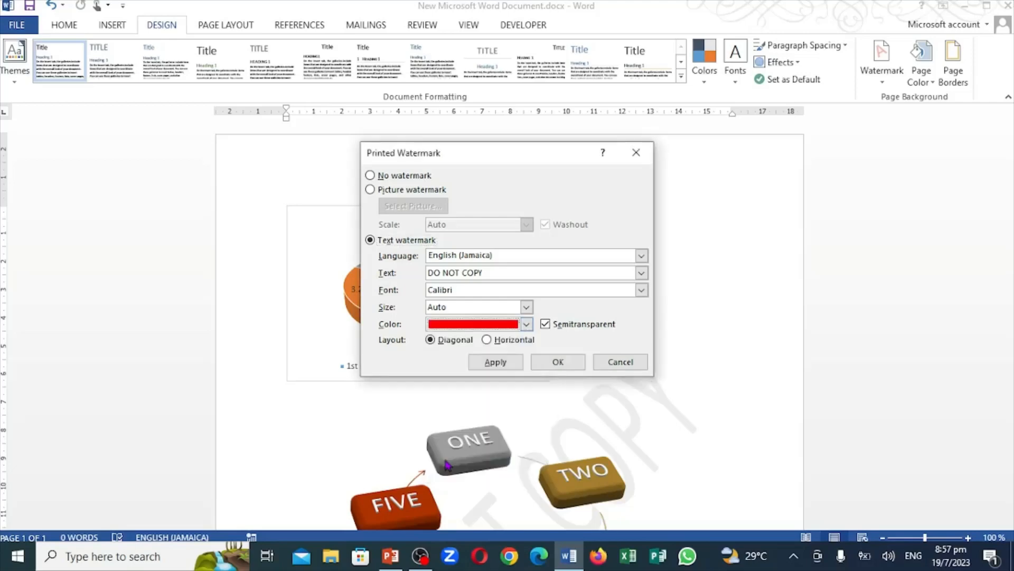
click(498, 364)
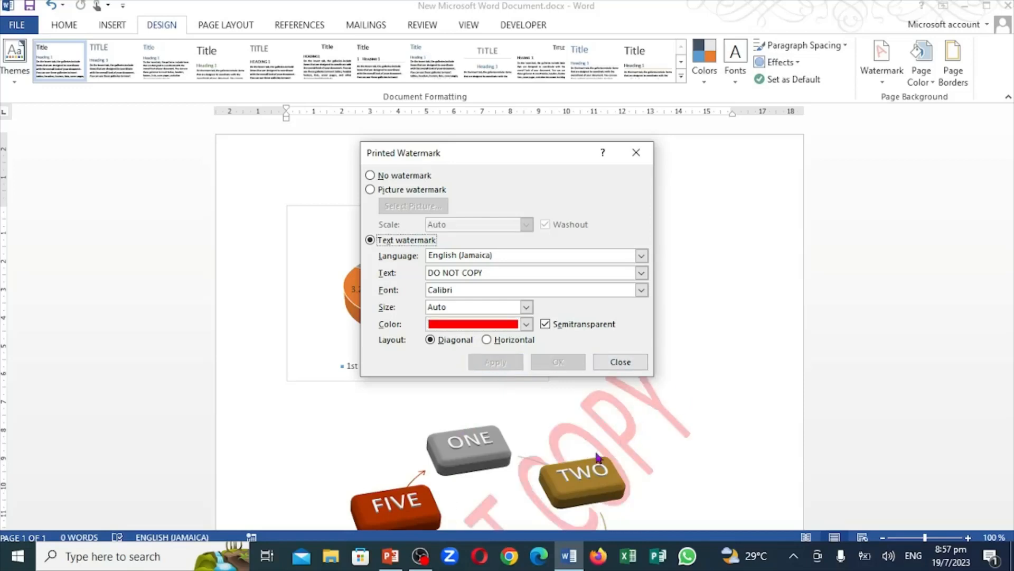
Try text sizes 48, 80 and 96 for the red DO NOT COPY watermark, applying each one
click(526, 307)
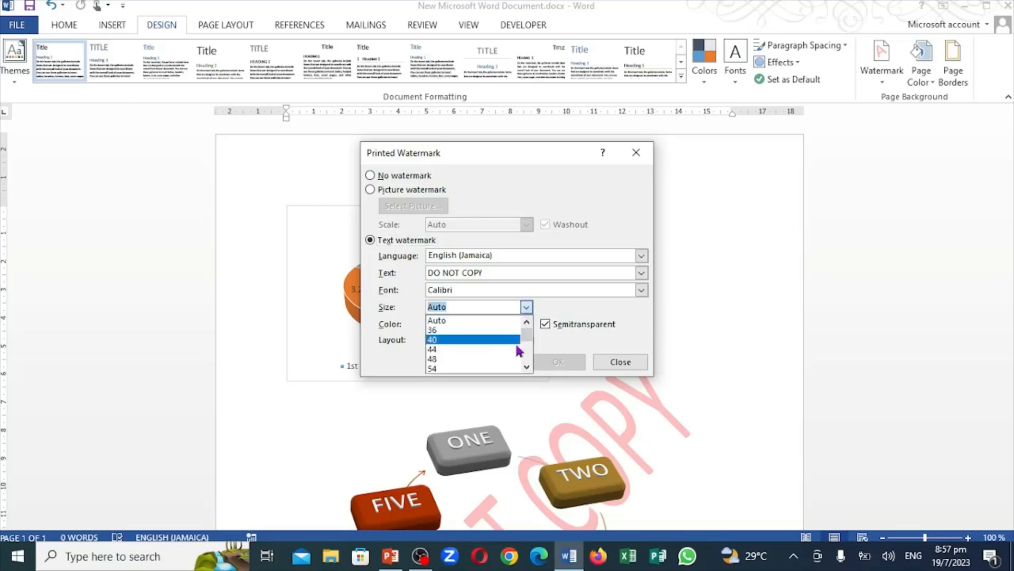
click(520, 362)
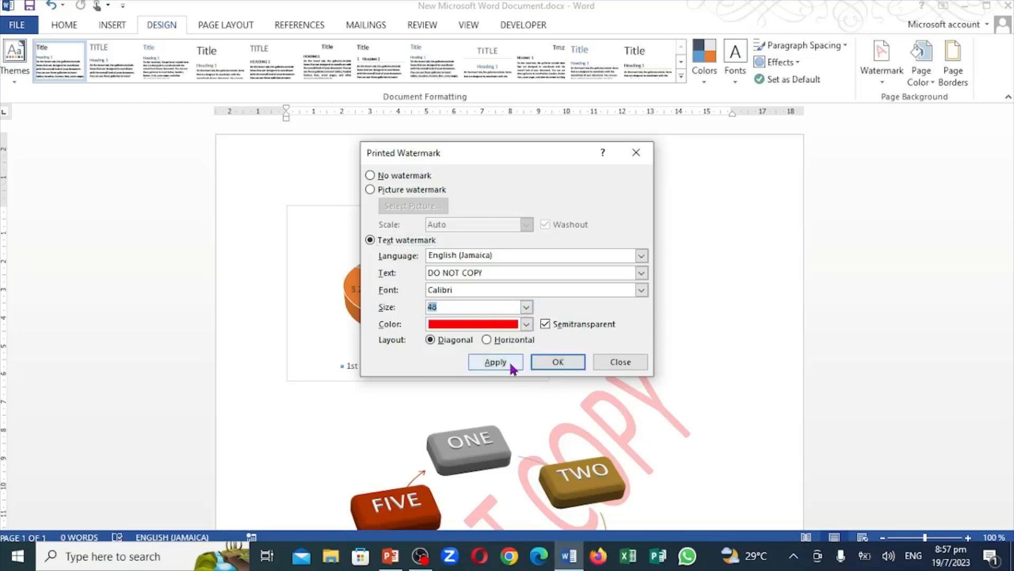
click(507, 364)
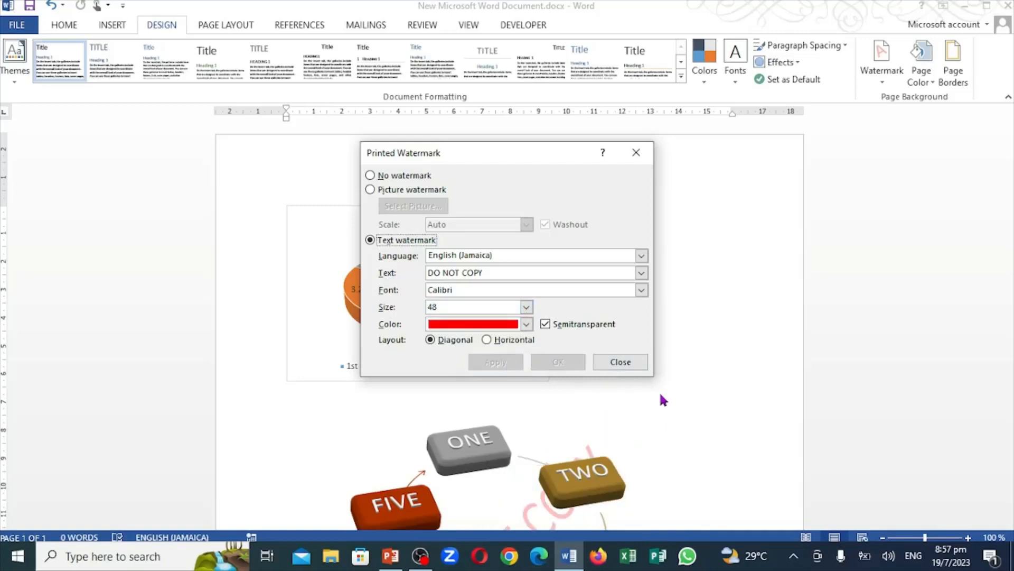
click(526, 307)
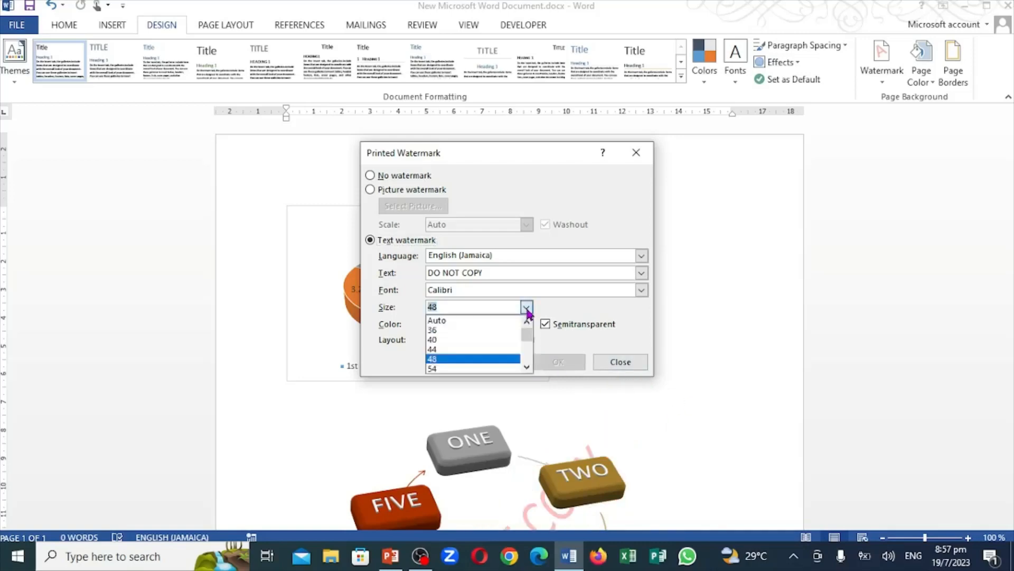
scroll(526, 370, down, 2)
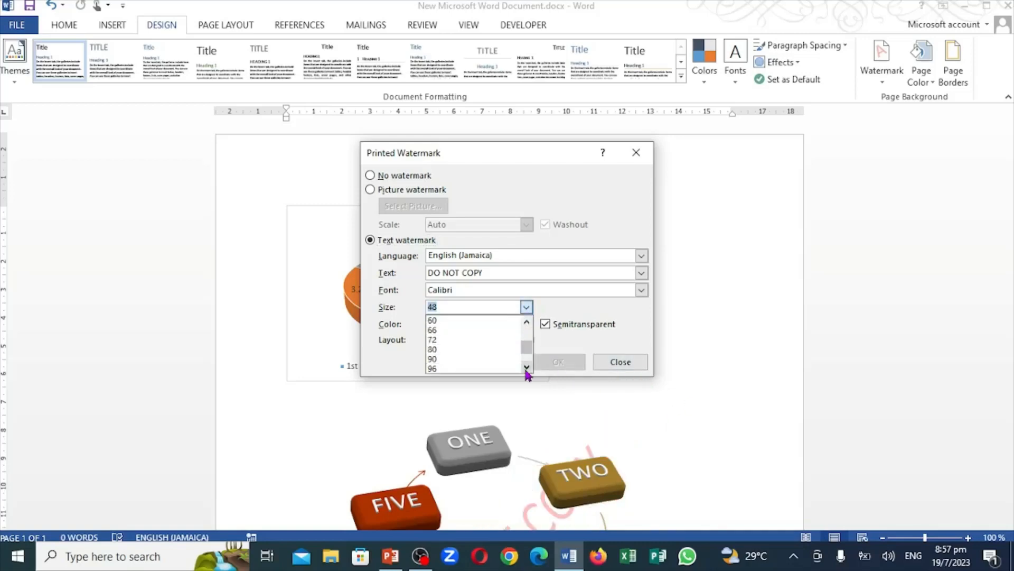
click(461, 350)
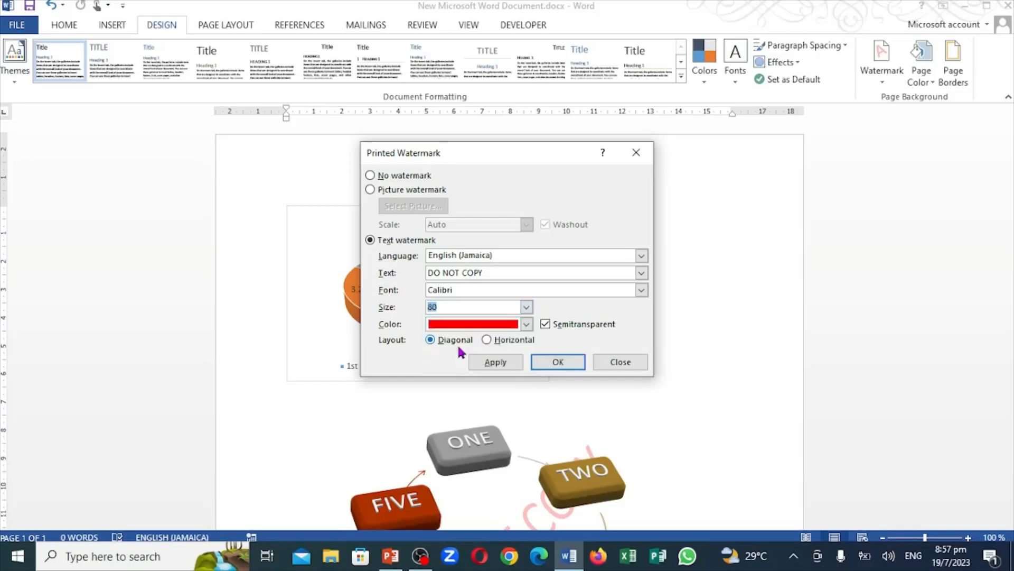
click(502, 363)
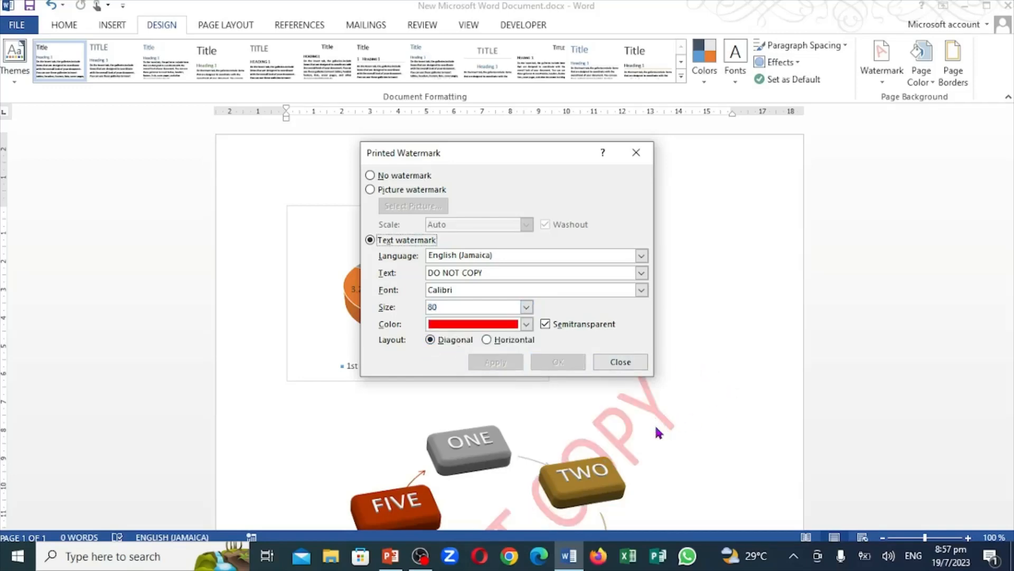
click(526, 307)
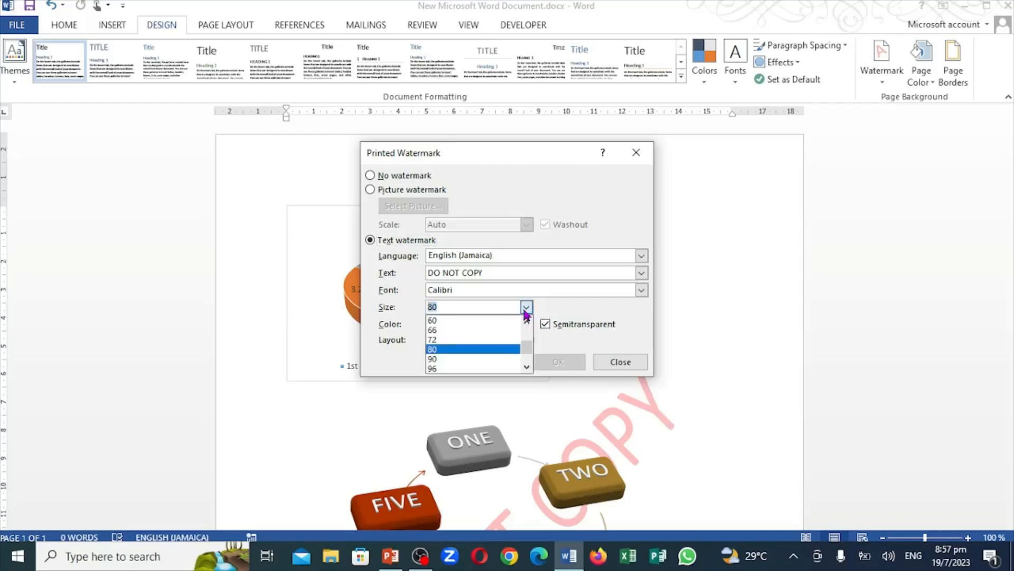
click(494, 368)
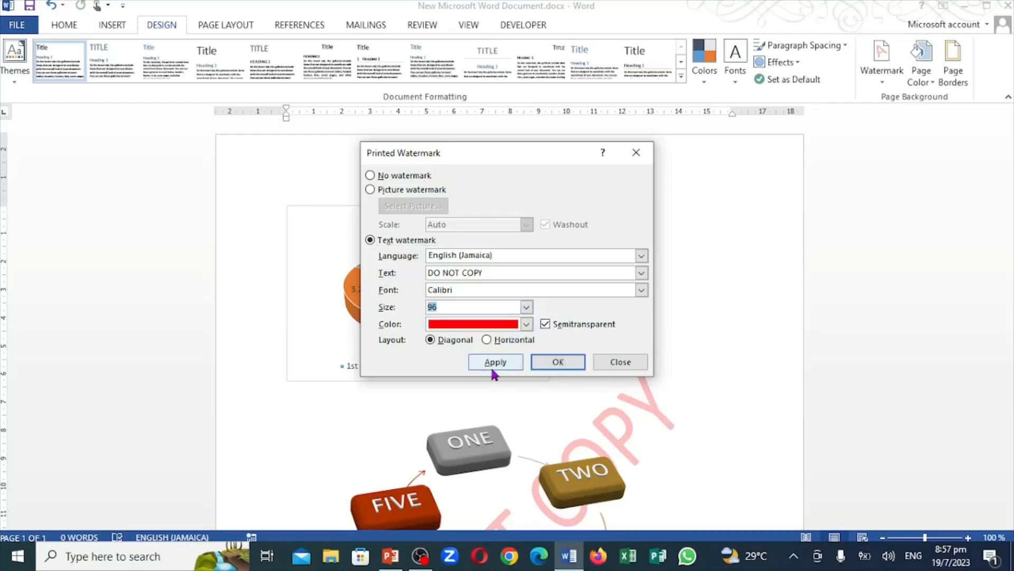
click(487, 362)
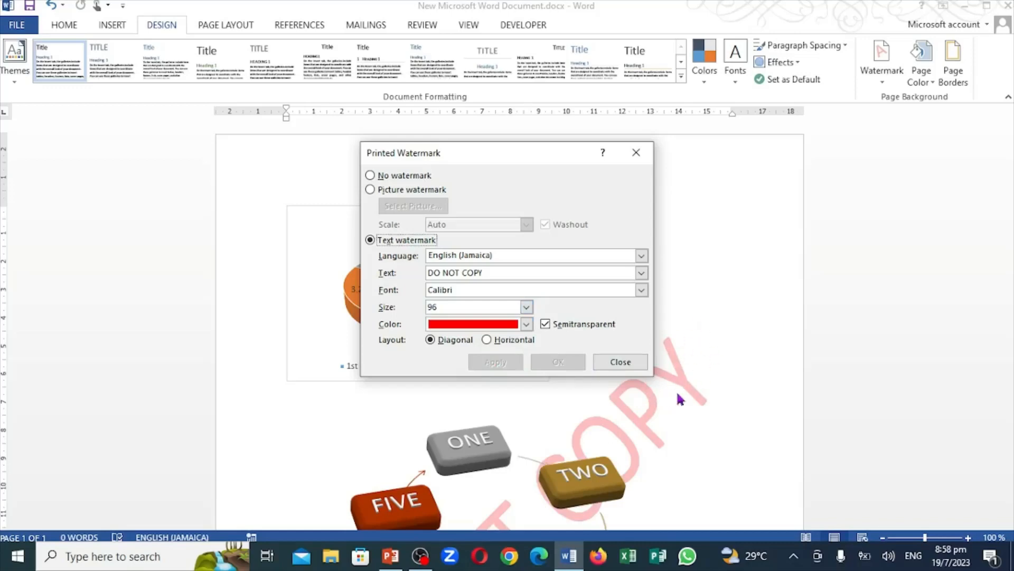
Replace the watermark text with ALL ABOUT COMPUTER and set its font to Calisto MT
click(490, 274)
key(BackSpace)
key(BackSpace)
key(BackSpace)
key(BackSpace)
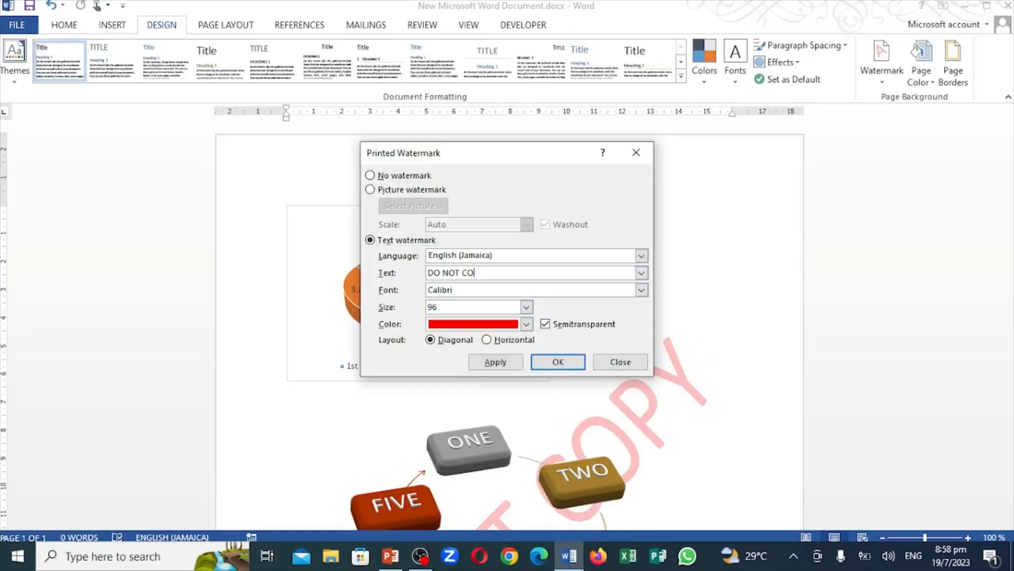
key(BackSpace)
key(BackSpace)
key(BackSpace)
key(BackSpace)
key(BackSpace)
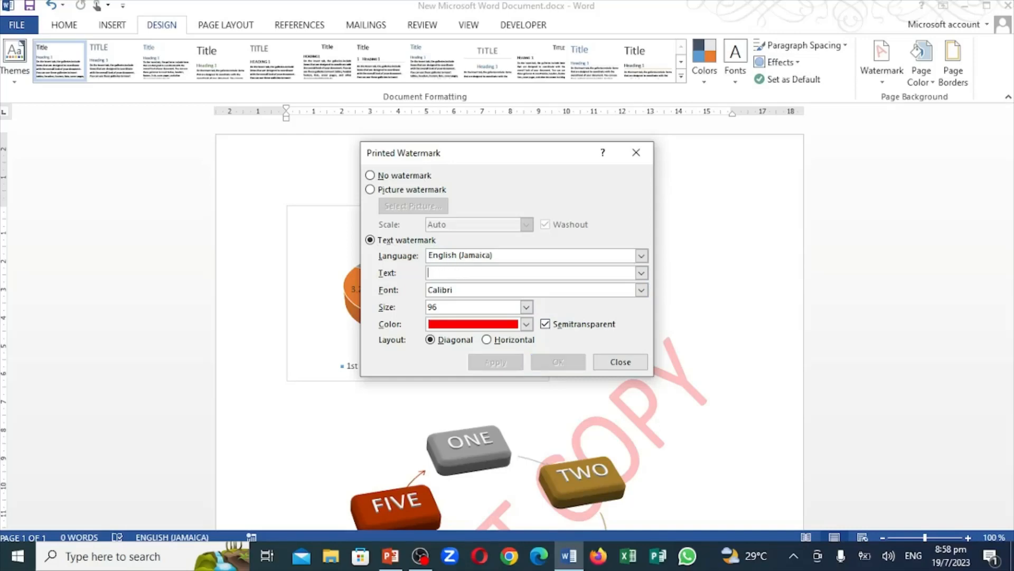
text(ALL ABOUT COMPUTER)
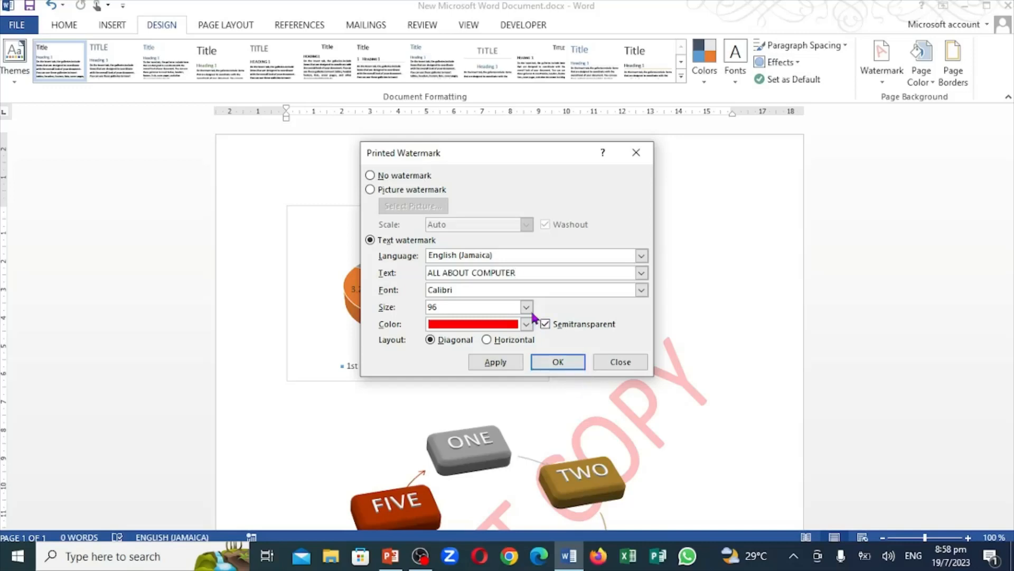
click(641, 292)
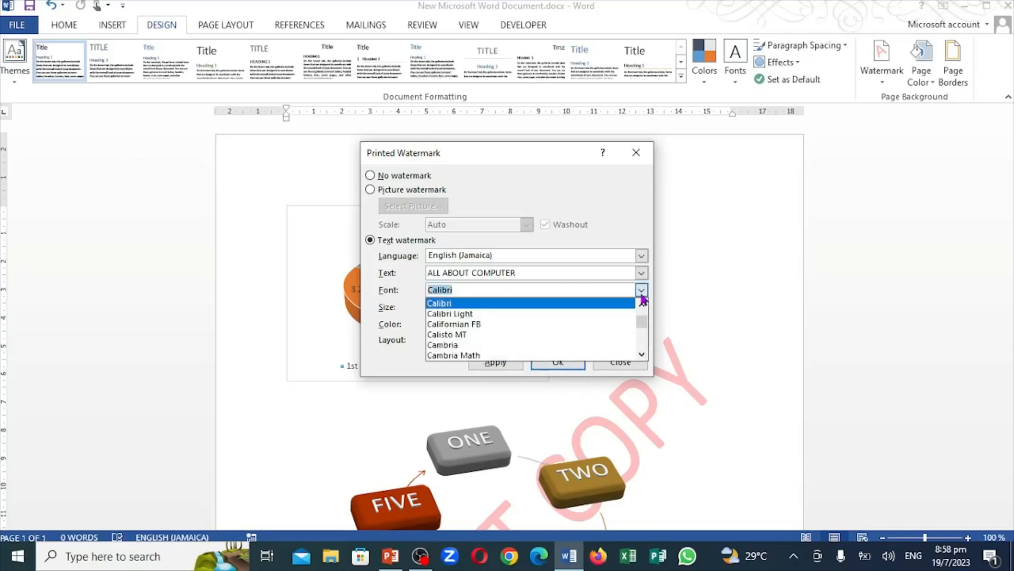
click(501, 336)
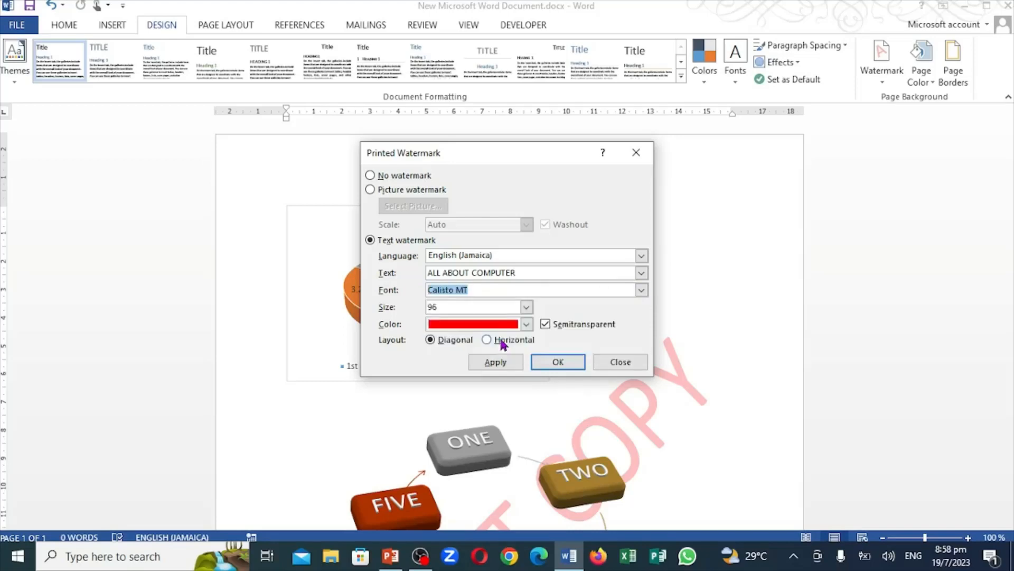
Set the ALL ABOUT COMPUTER watermark's size to 72 and apply it to the page
click(527, 307)
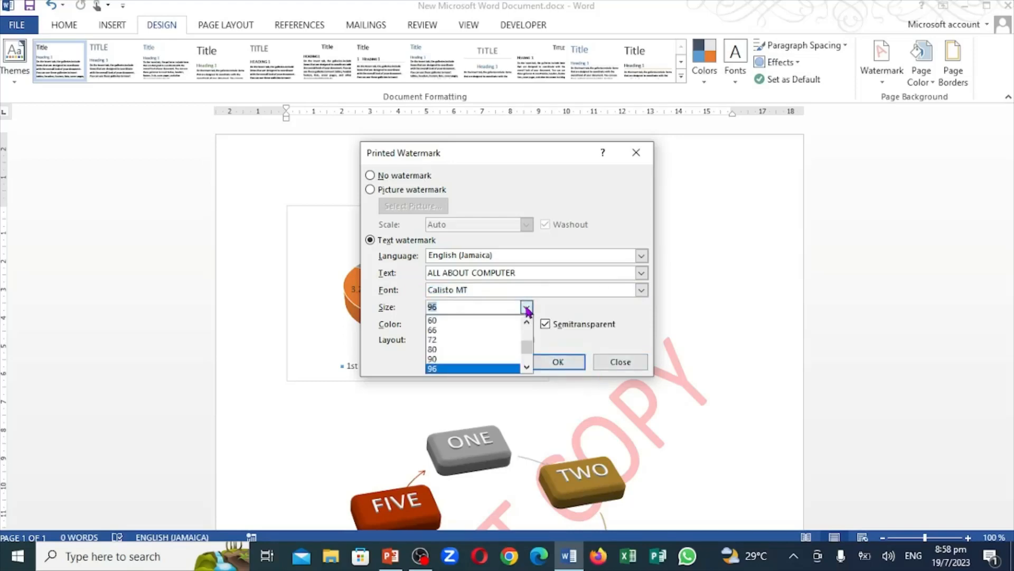
click(481, 341)
click(512, 364)
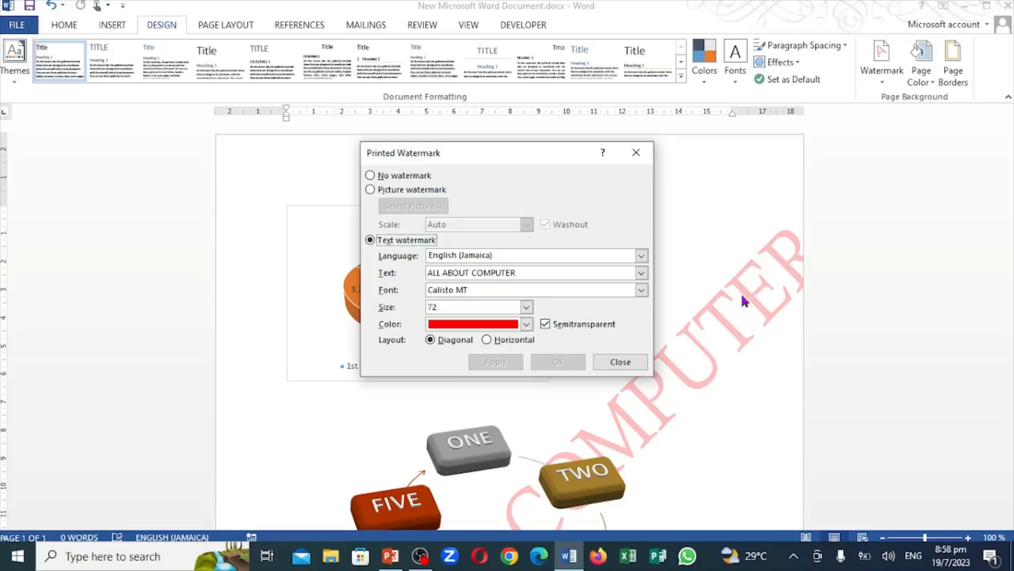
Set the ALL ABOUT COMPUTER watermark's size to 66, apply it and close the watermark settings
click(531, 308)
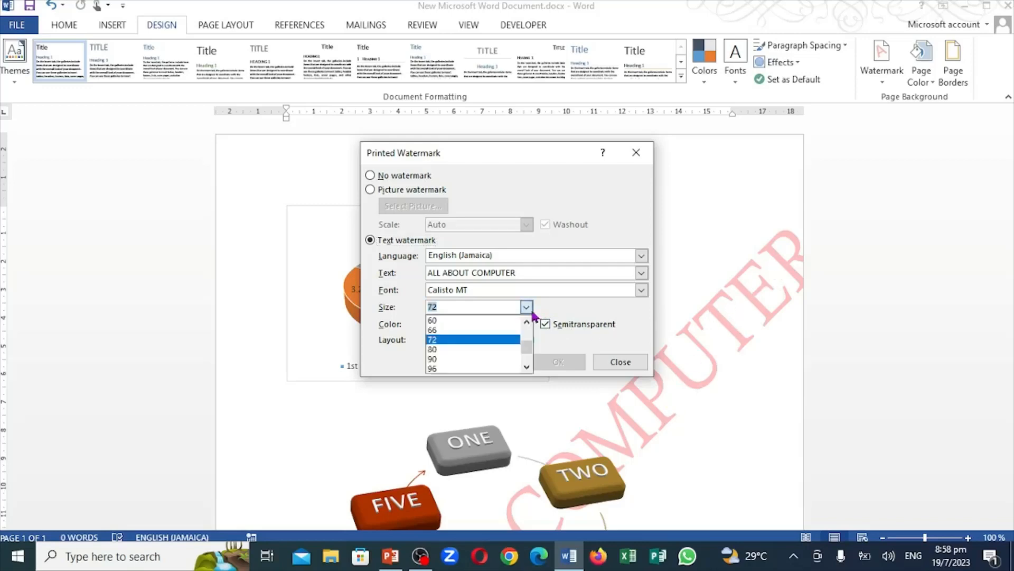
click(449, 329)
click(486, 361)
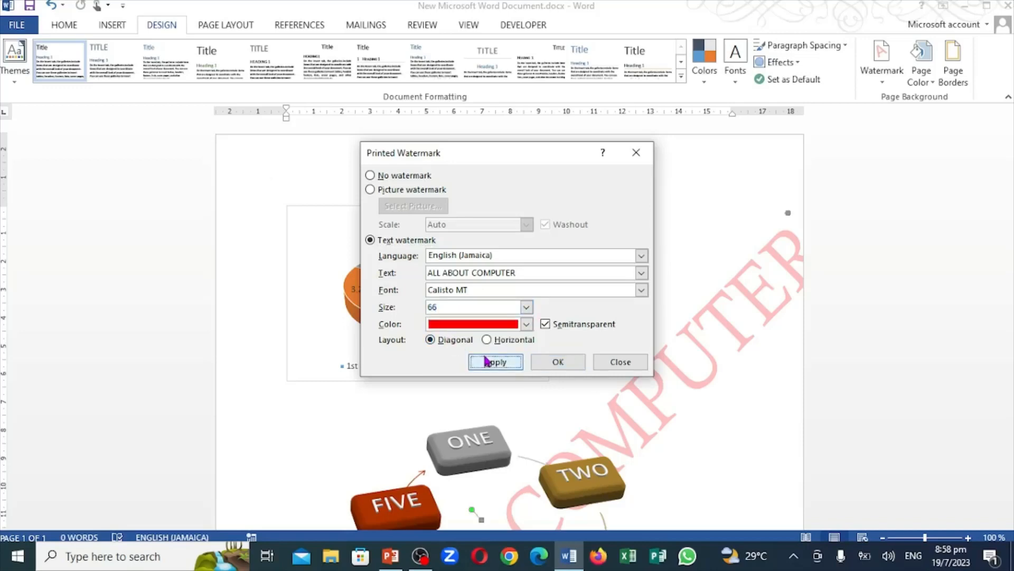
click(617, 362)
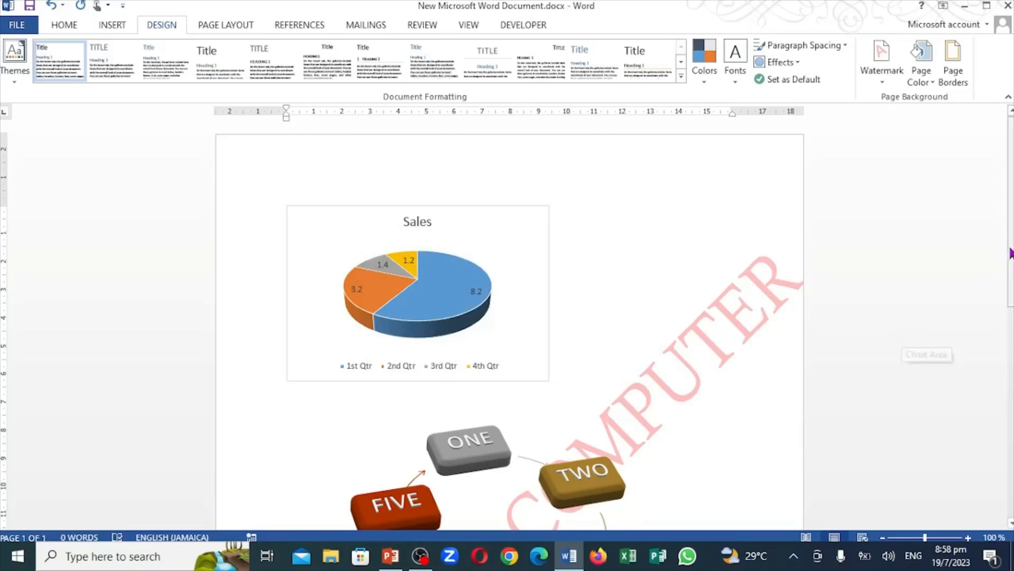
drag(1008, 250, 1011, 400)
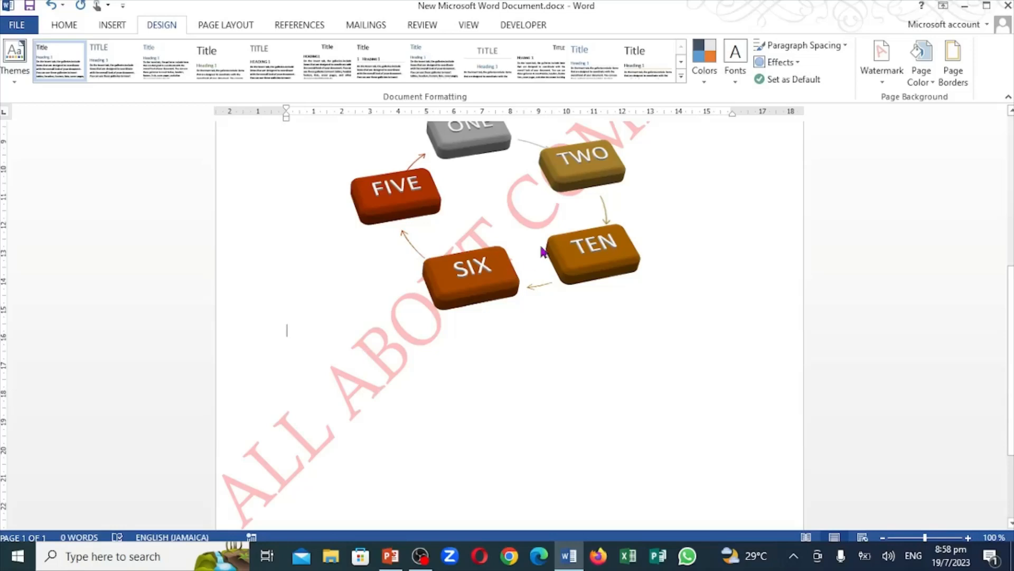
click(885, 88)
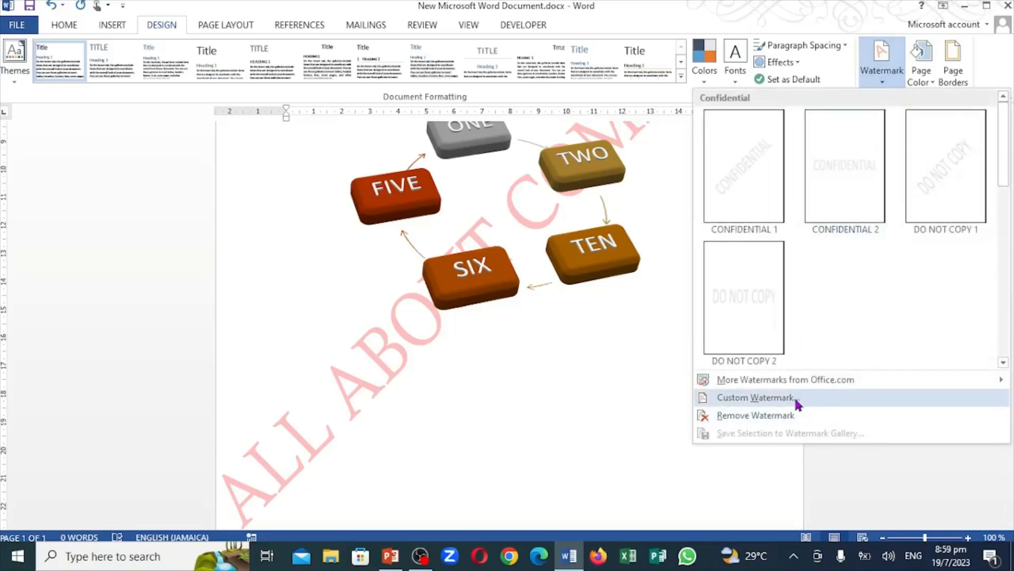
click(766, 398)
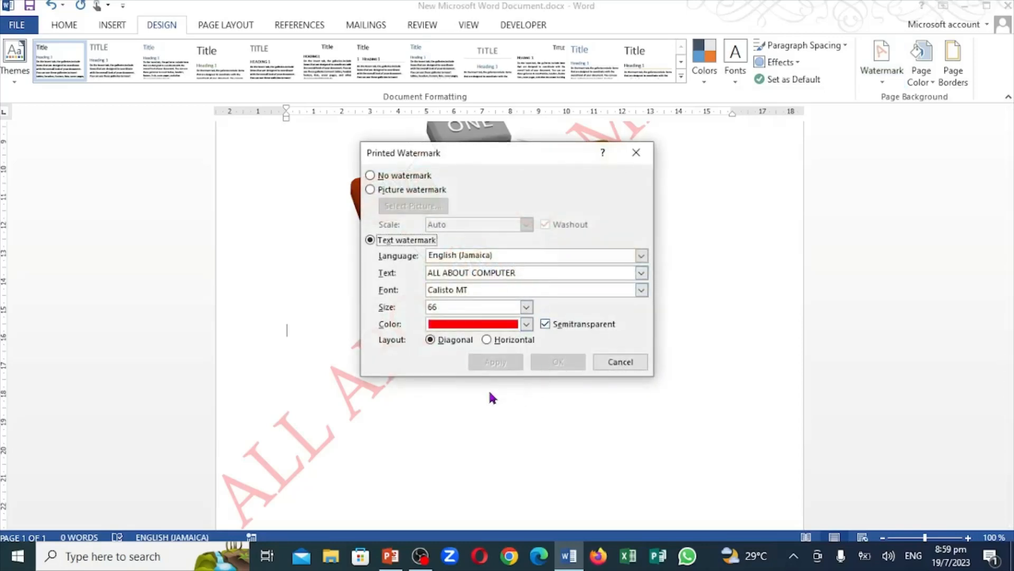
click(621, 364)
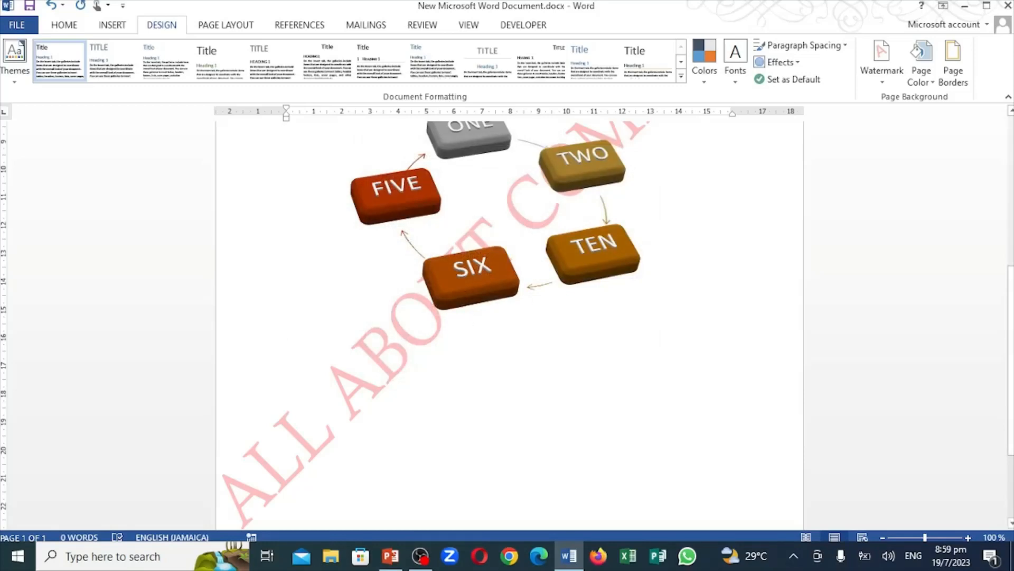
Switch the custom watermark to a picture watermark and choose aaaaaa.PNG from the PHOTOS folder as its picture
click(883, 82)
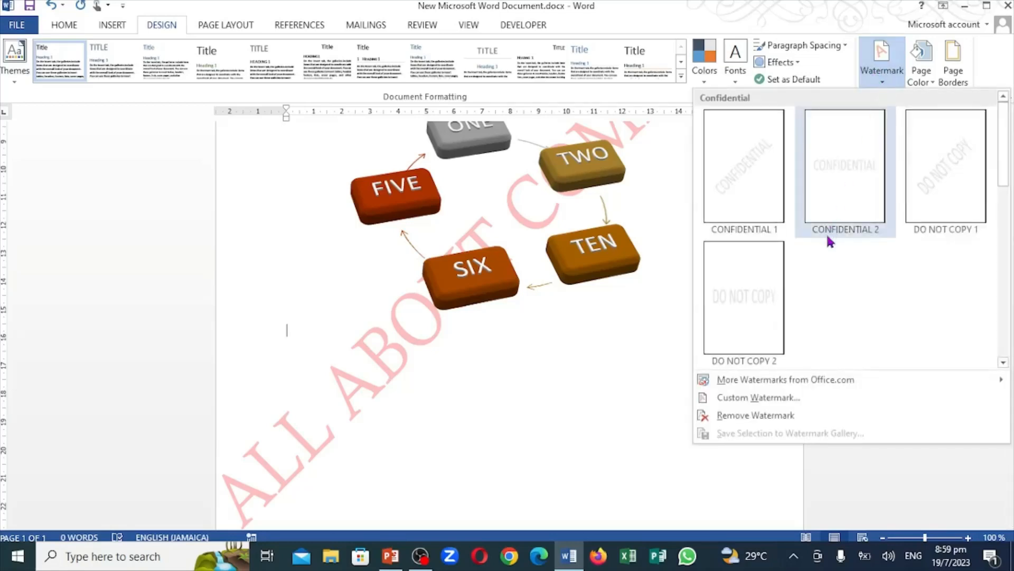
click(786, 403)
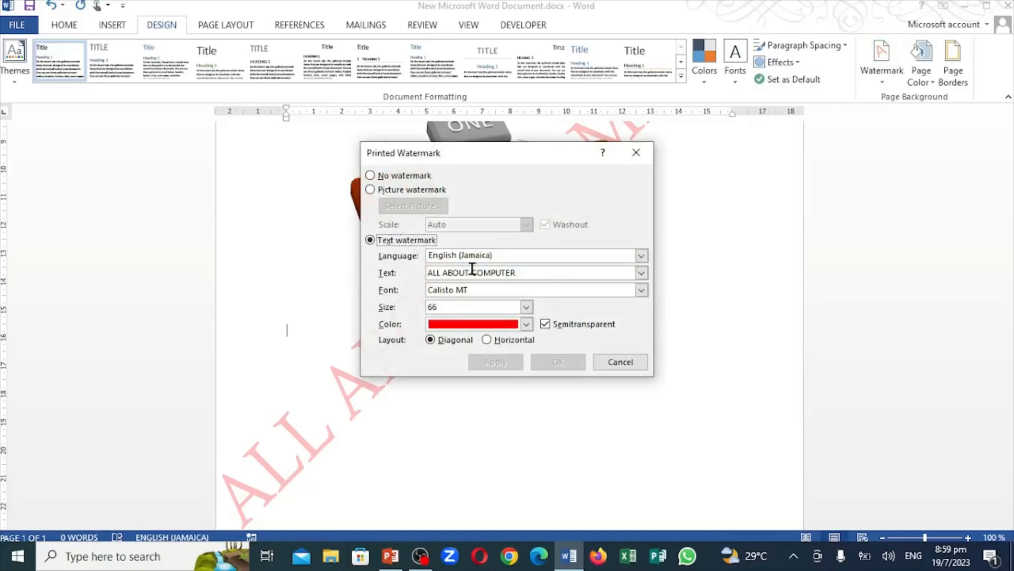
click(371, 190)
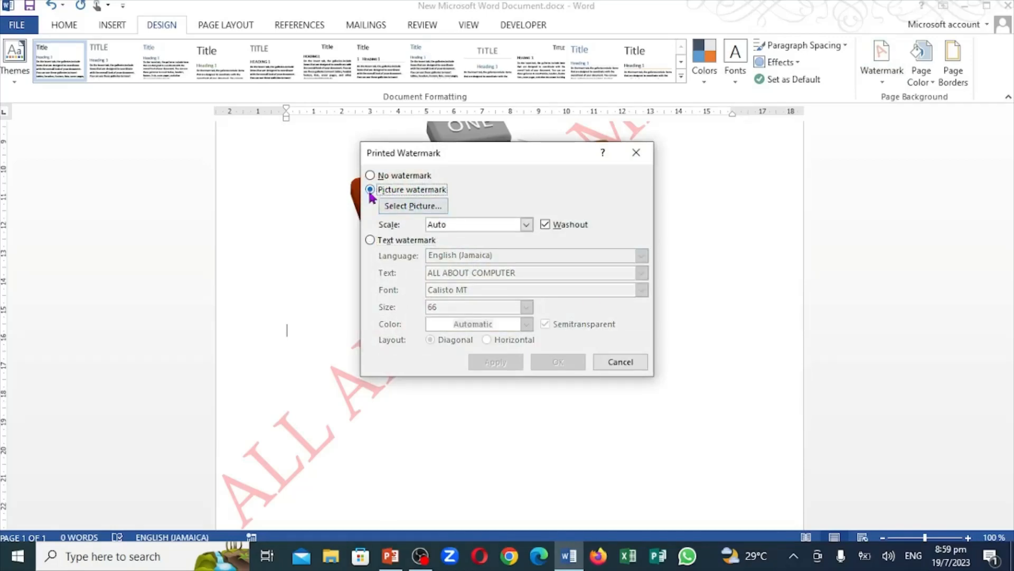
click(408, 210)
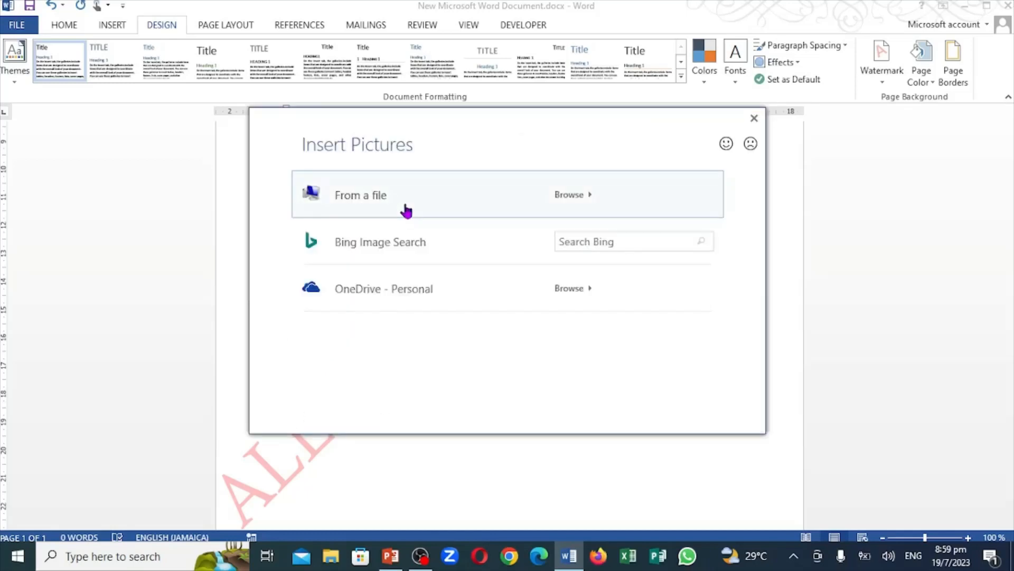
key(Escape)
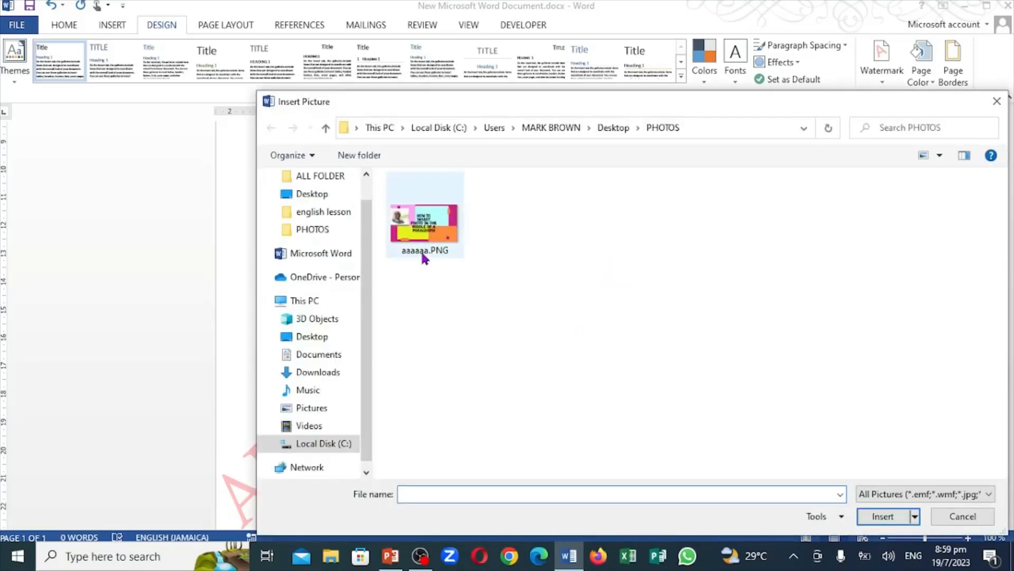
click(425, 248)
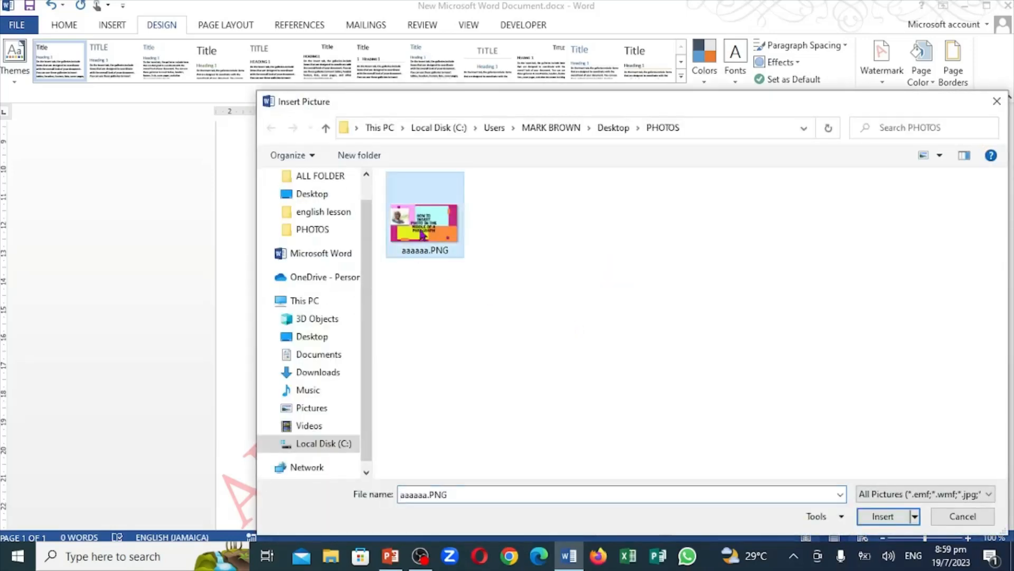
click(882, 516)
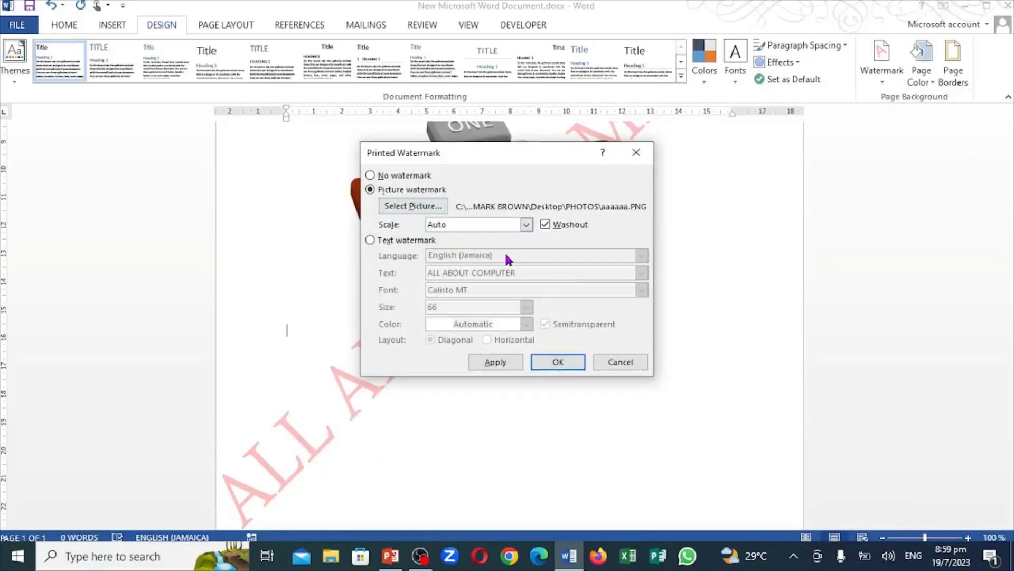
Turn off washout for the picture watermark, keep its scale on Auto, apply it and close the watermark settings
click(544, 224)
click(526, 224)
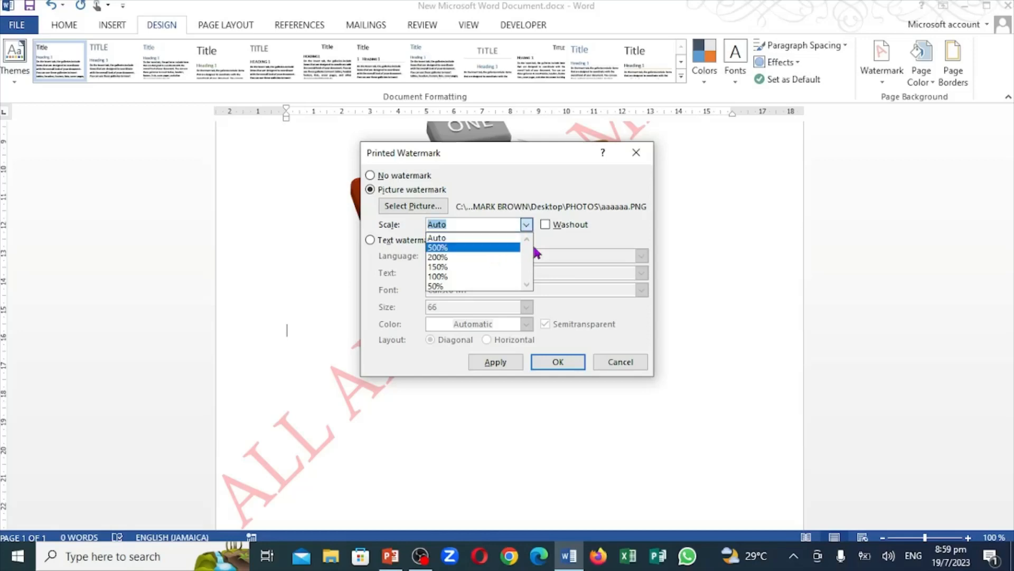
click(495, 363)
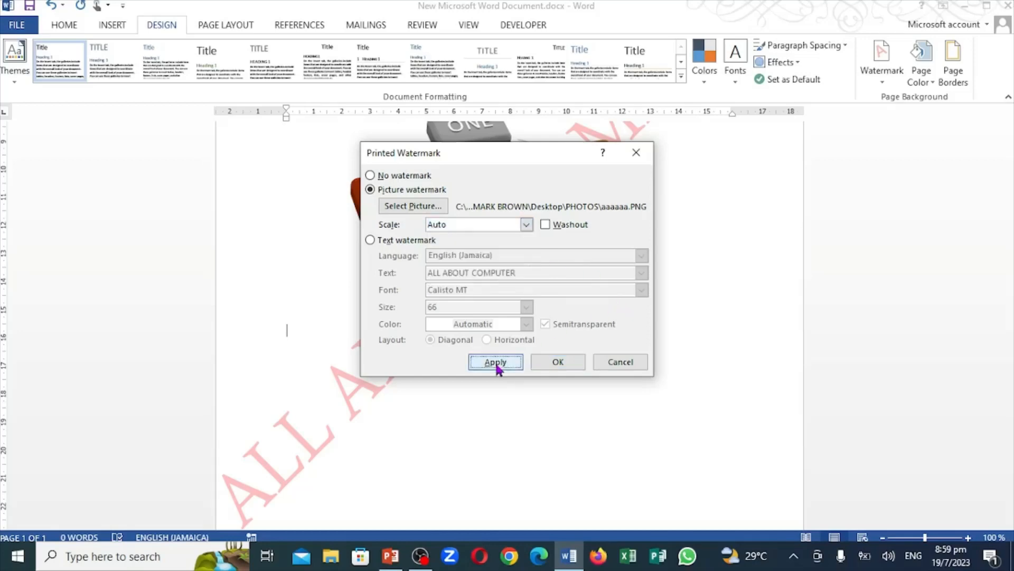
click(496, 362)
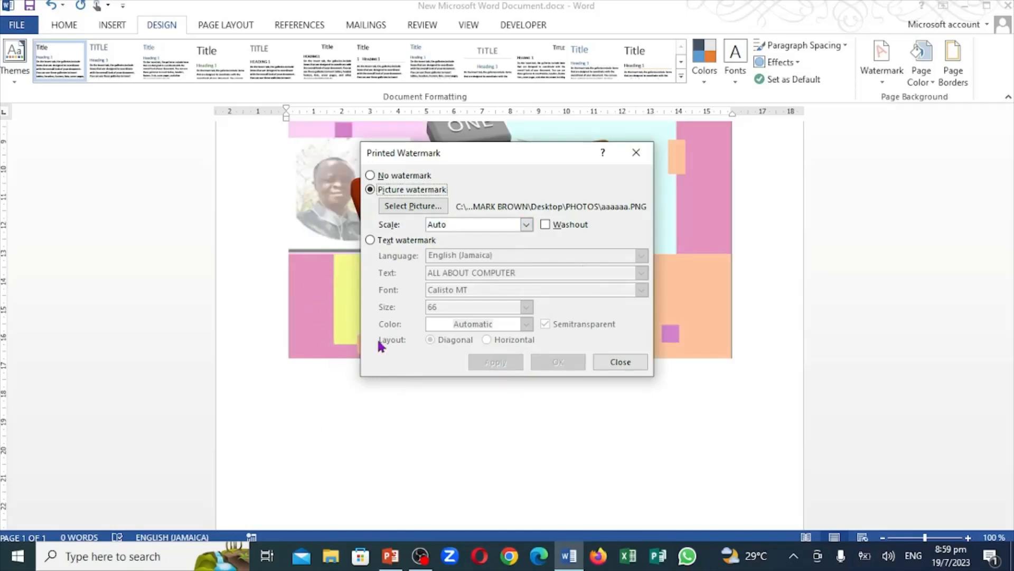
click(621, 362)
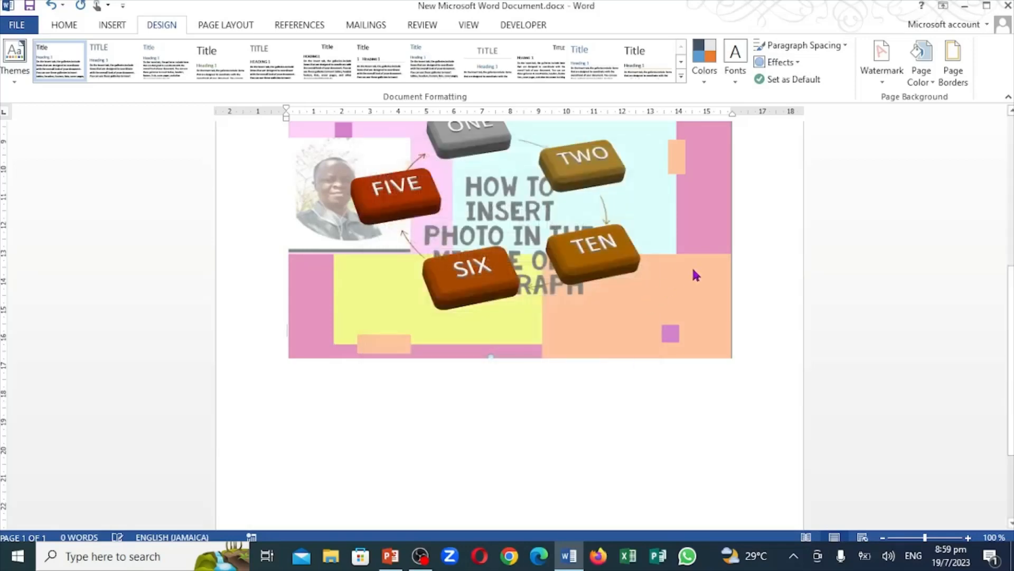
Switch to PowerPoint to check the MS Word Basic Lesson 4 topic list, and return to the Word document
click(709, 308)
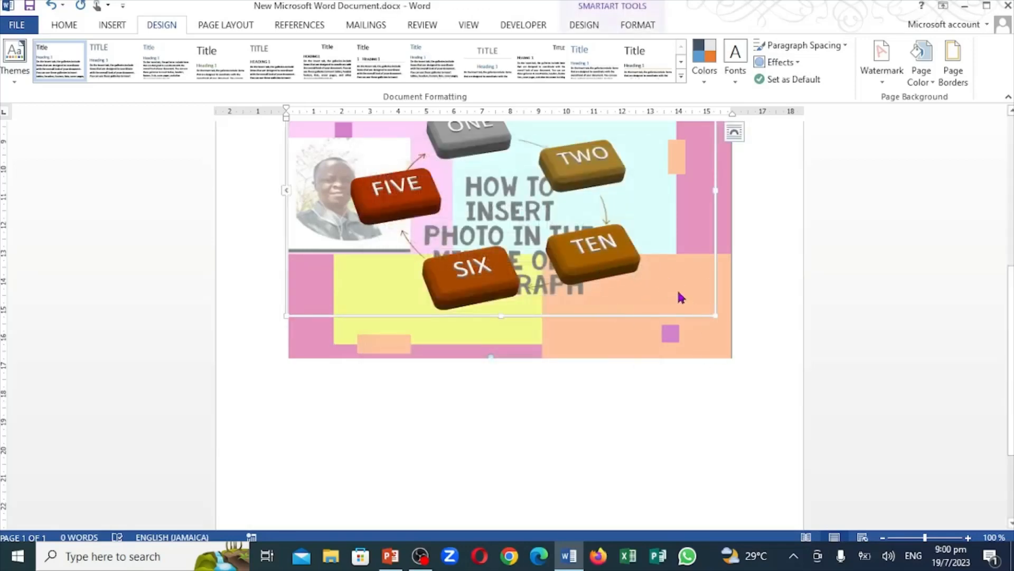
click(684, 366)
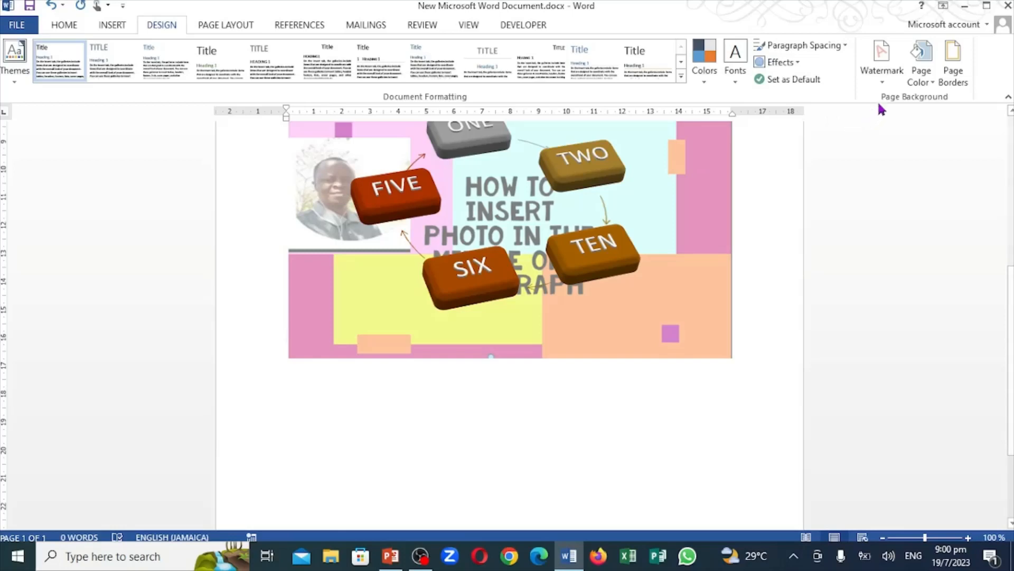
click(391, 556)
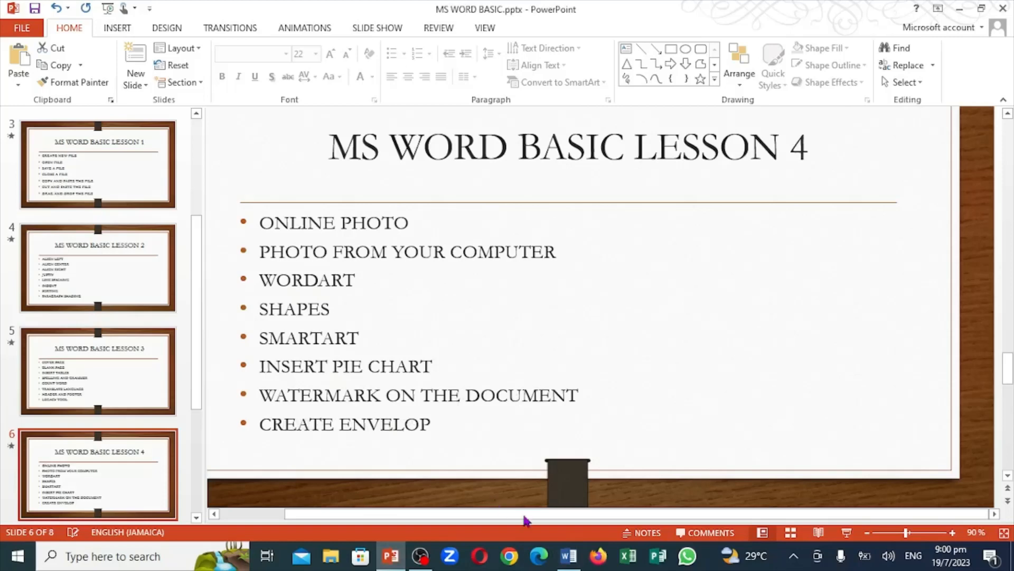
click(564, 561)
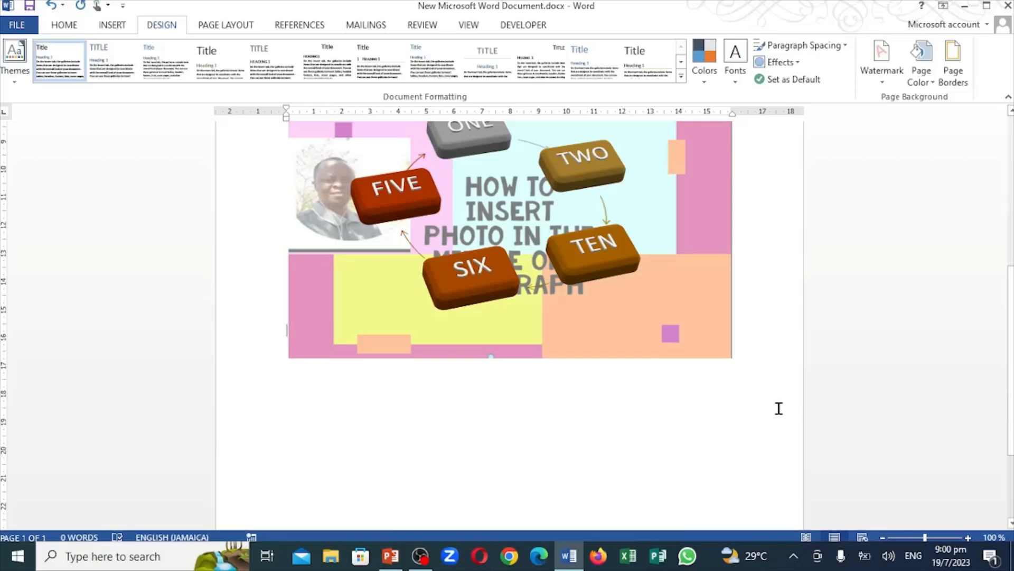
Insert several empty lines above the Sales pie chart to push it down the page
scroll(779, 407, up, 8)
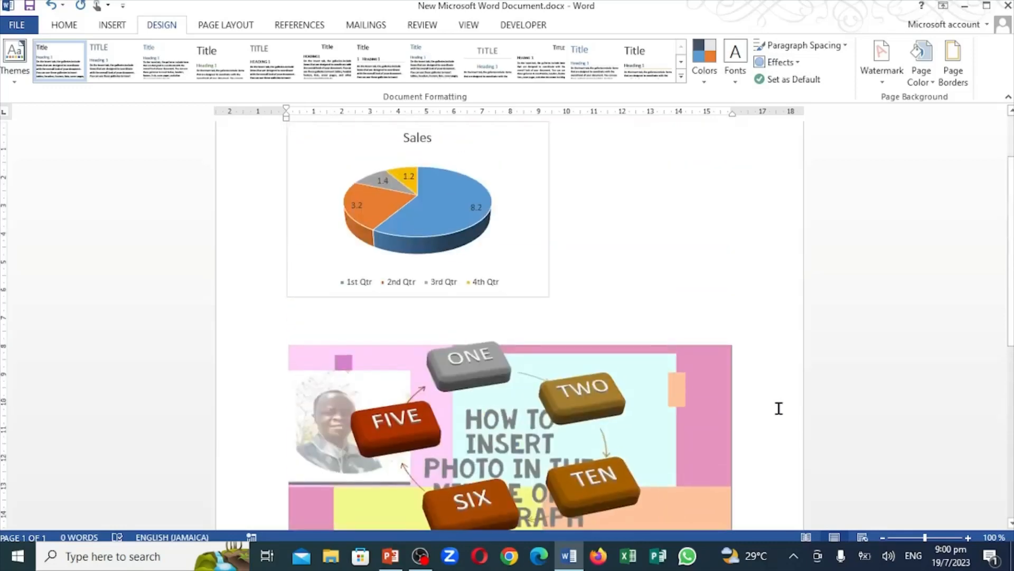
key(Return)
key(Return)
key(Return)
key(Return)
key(Return)
key(Return)
key(Return)
key(Return)
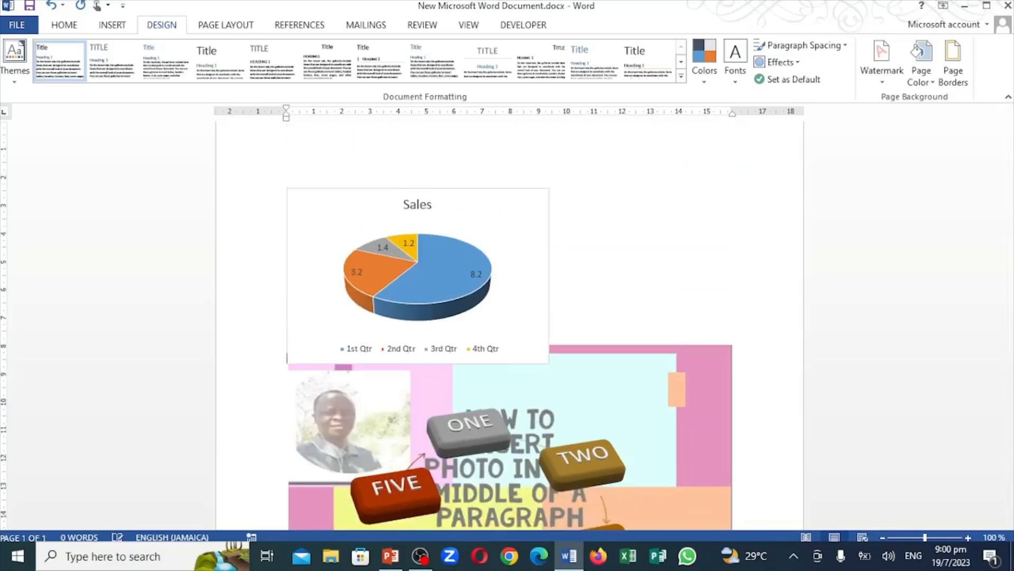
key(Return)
key(Return)
key(Return)
key(Return)
key(Return)
key(Return)
key(Return)
key(Return)
key(Return)
key(Return)
key(Return)
key(Return)
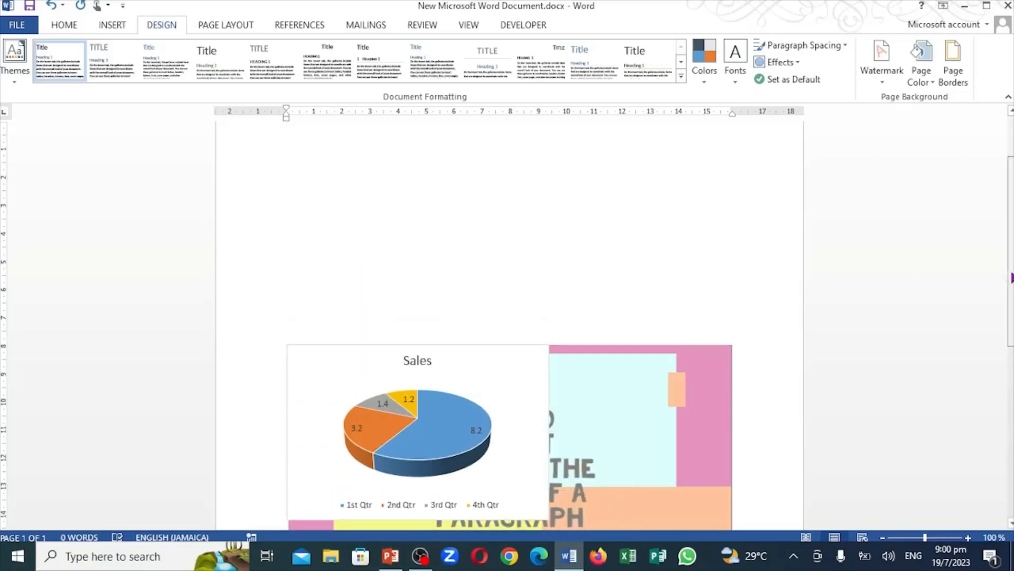
Insert a blank page from the empty lines above the Sales pie chart
drag(1009, 271, 1010, 220)
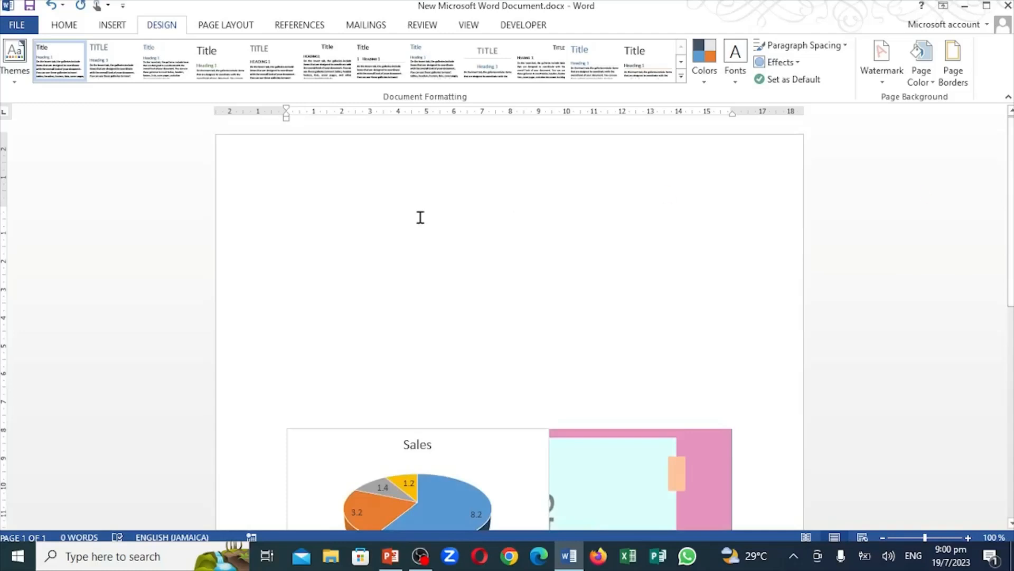
click(305, 227)
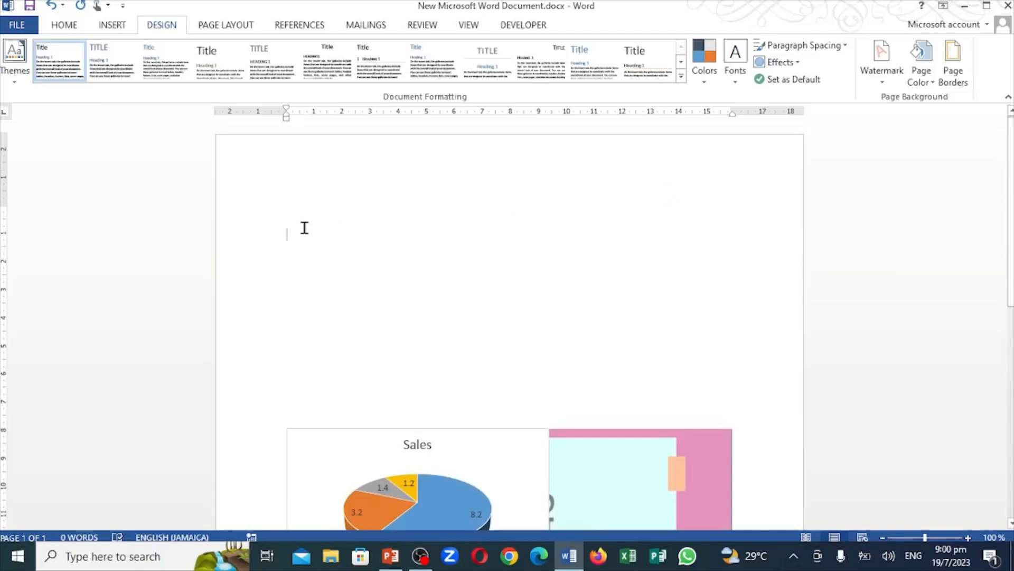
click(110, 26)
click(35, 63)
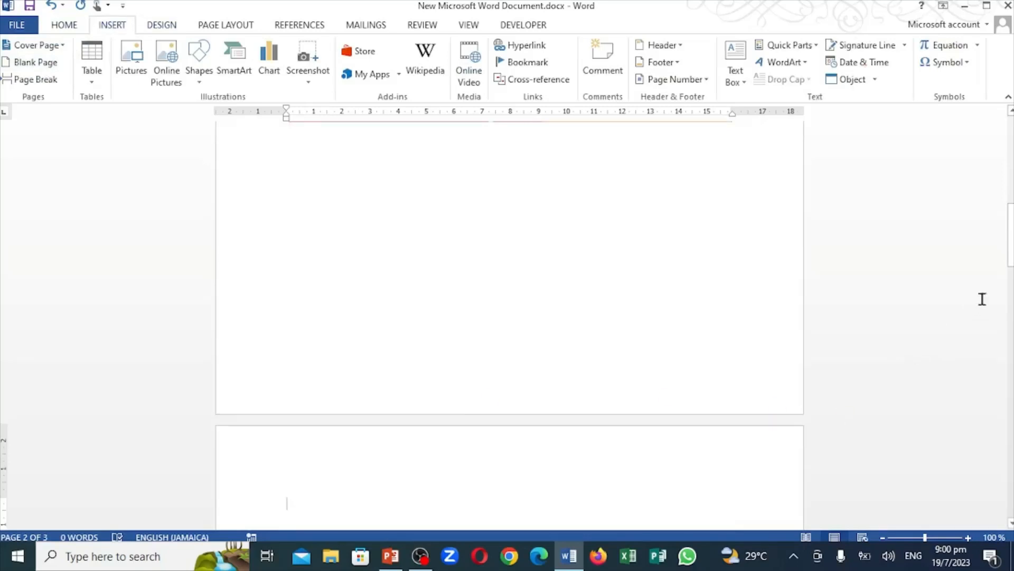
Place the cursor at the start of the blank second page and open the envelope creation settings
drag(1011, 242, 1012, 284)
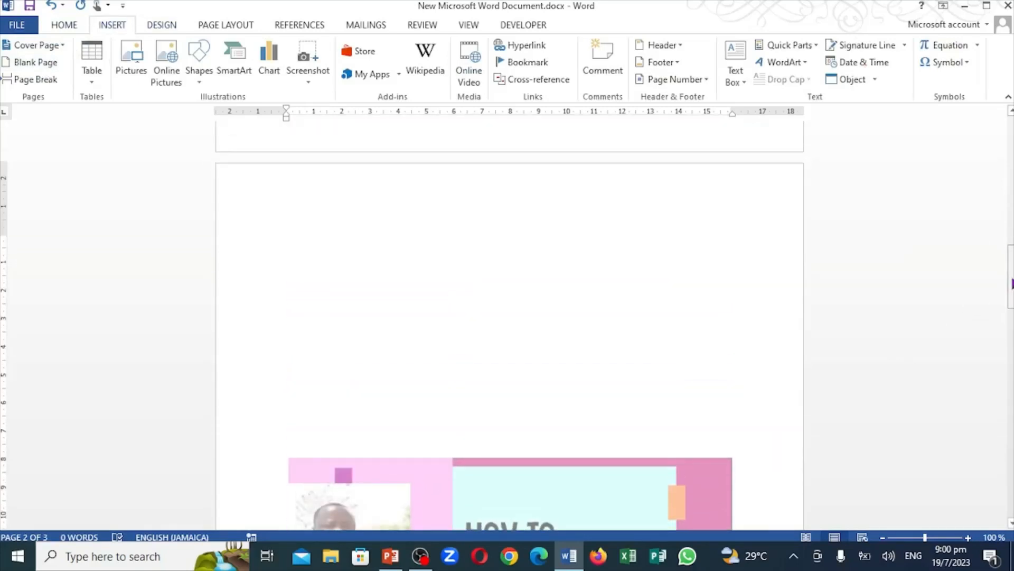
key(Return)
key(Return)
key(Return)
key(Return)
key(Return)
click(296, 240)
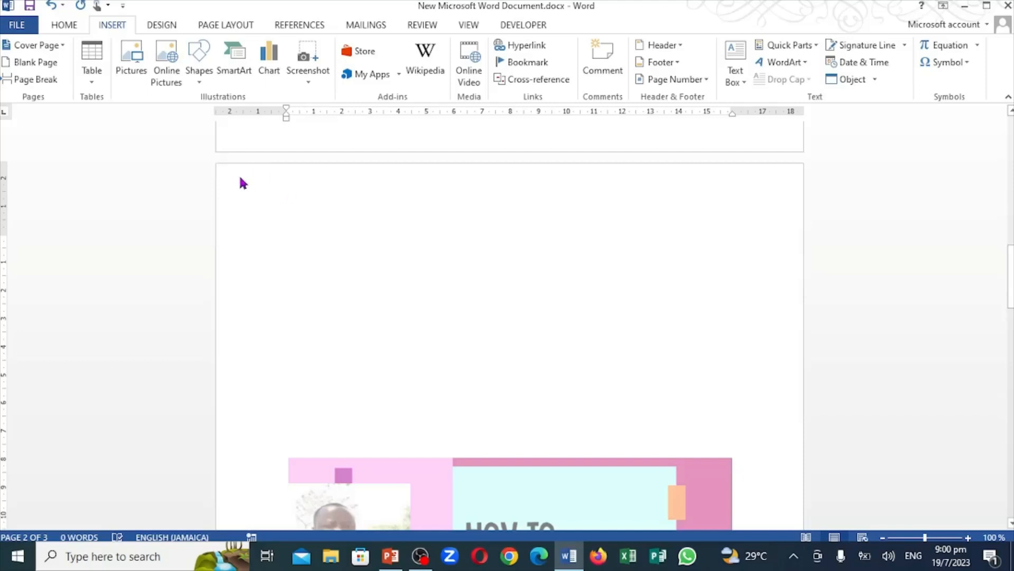
click(369, 27)
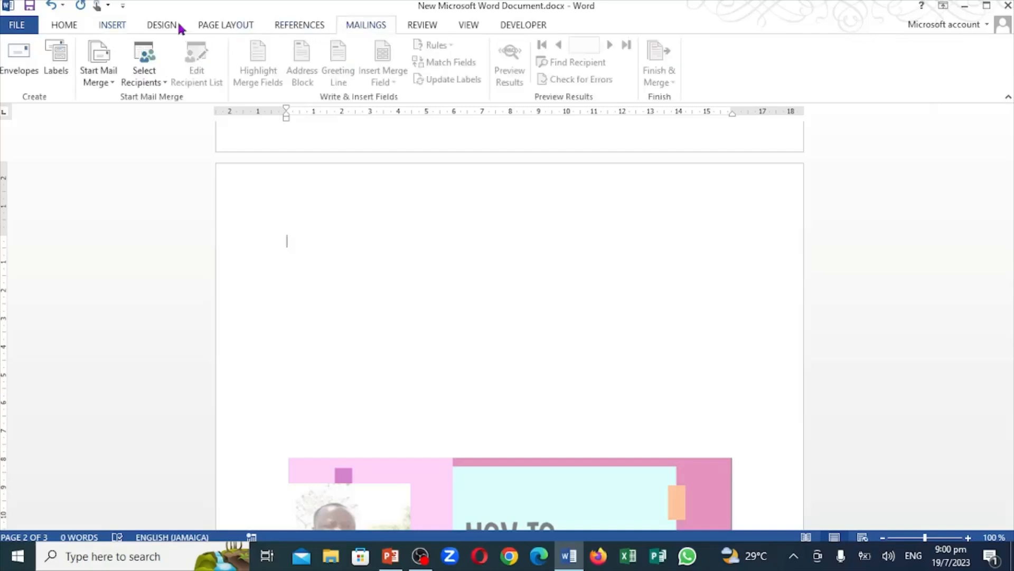
click(19, 59)
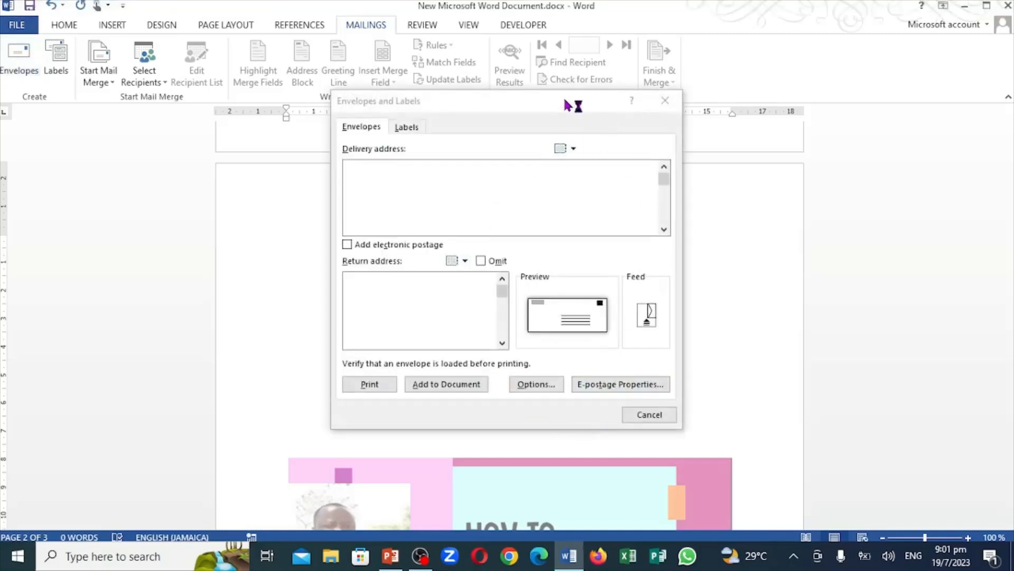
drag(568, 104, 542, 86)
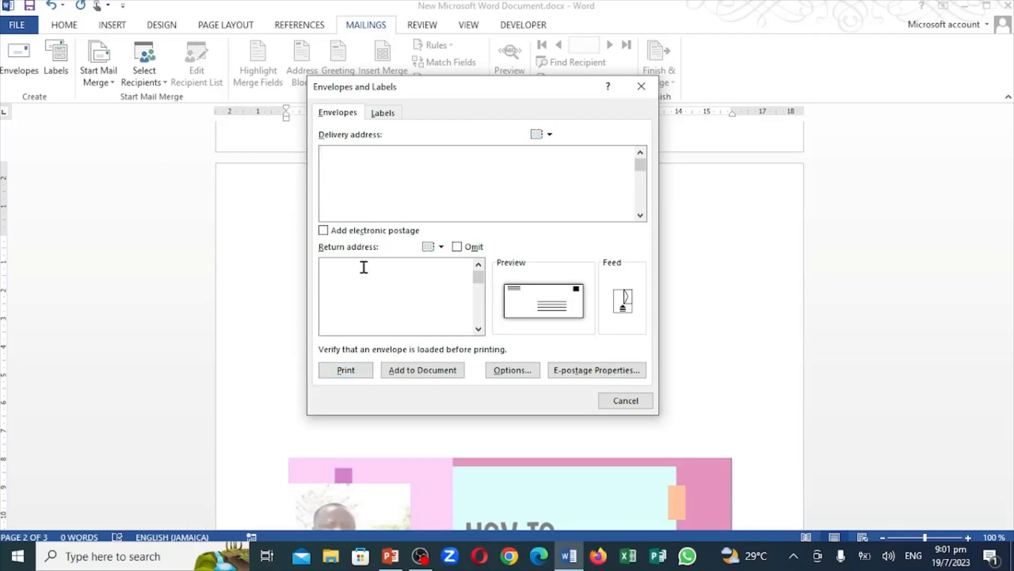
Enter the recipient's postal address as the envelope's delivery address
click(353, 165)
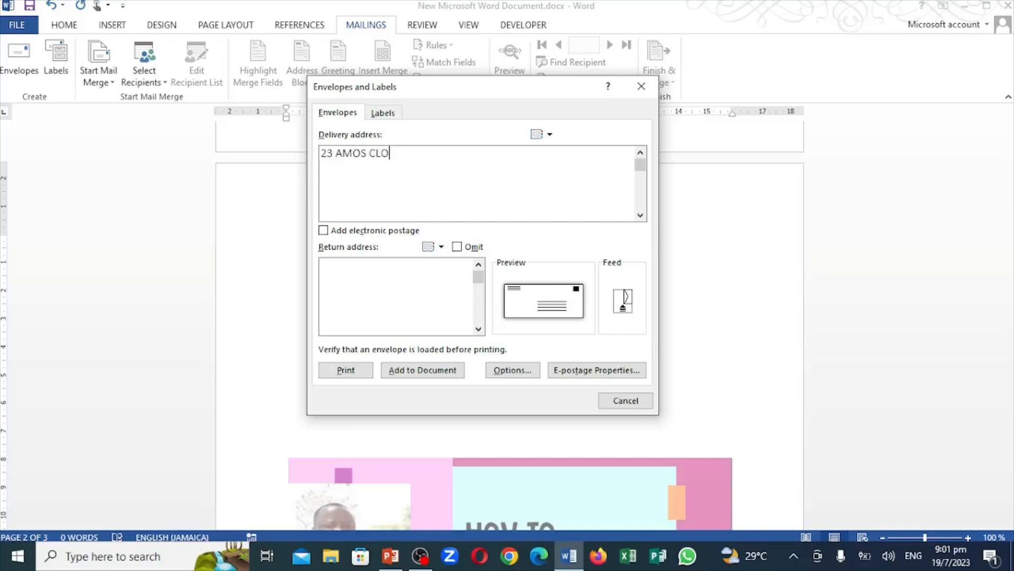
Enter the sender's postal address as the envelope's return address
click(342, 298)
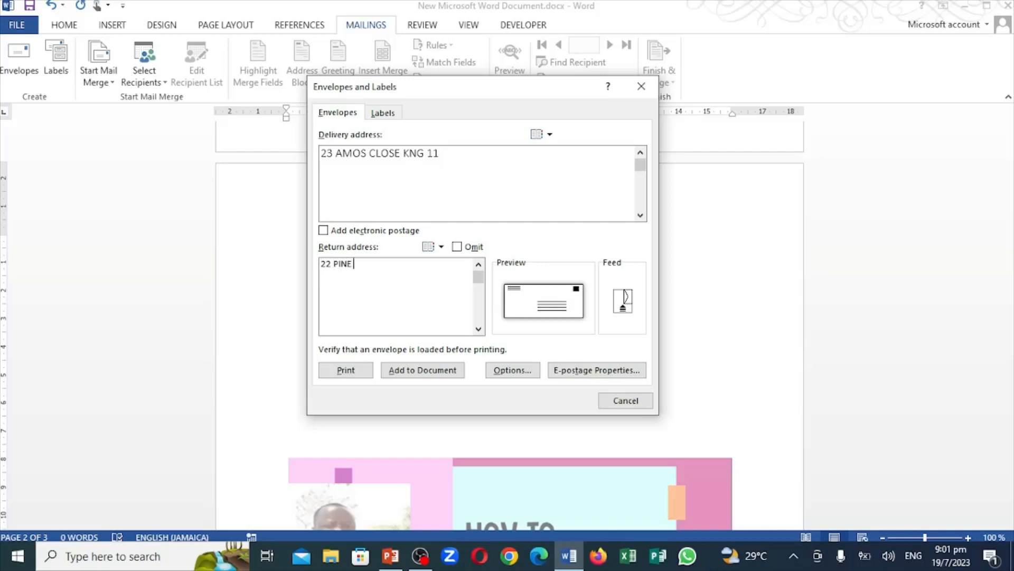
Set the envelope's printing feed to the fifth feed method, face down with clockwise rotation
click(621, 301)
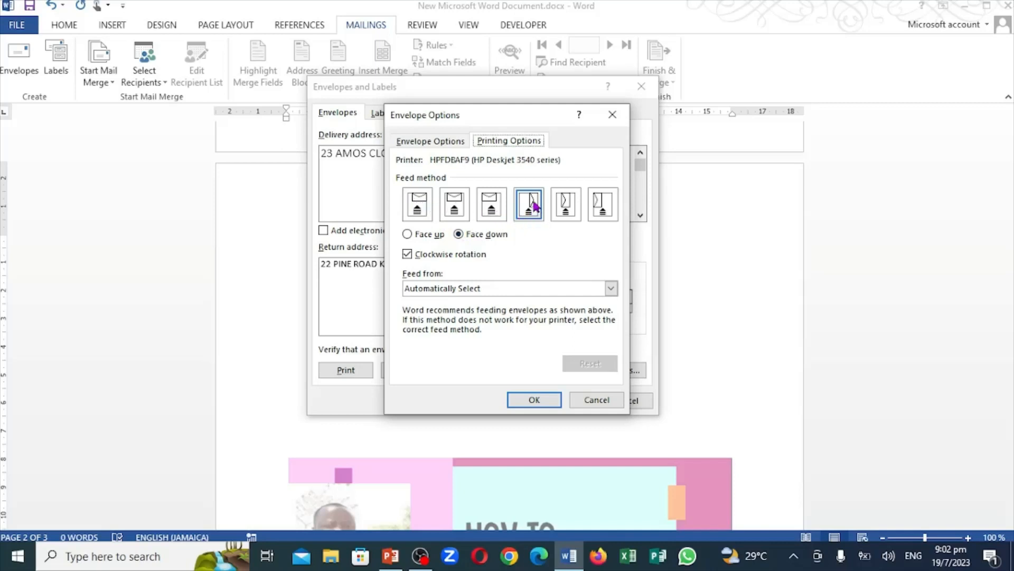
click(567, 212)
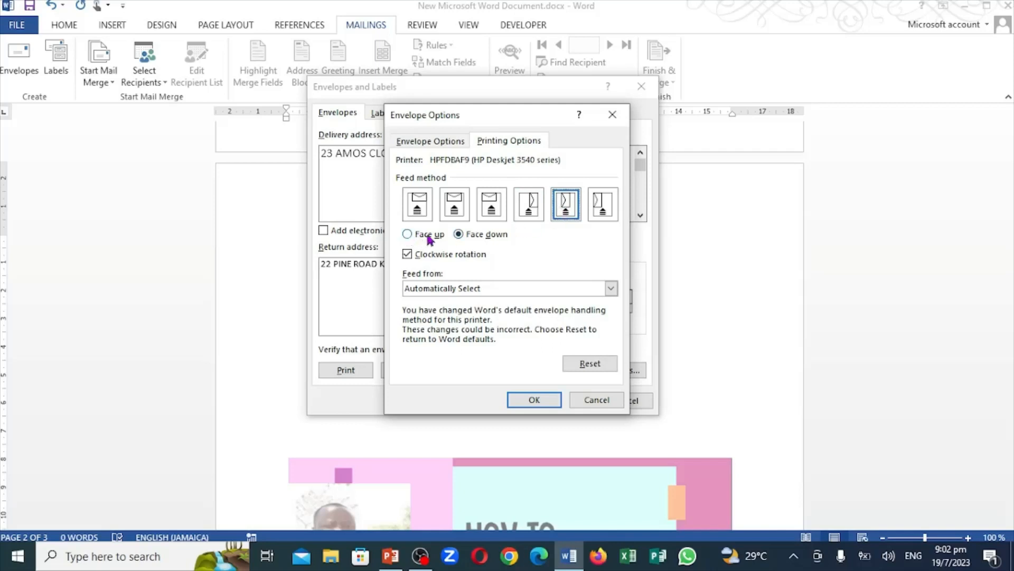
click(529, 400)
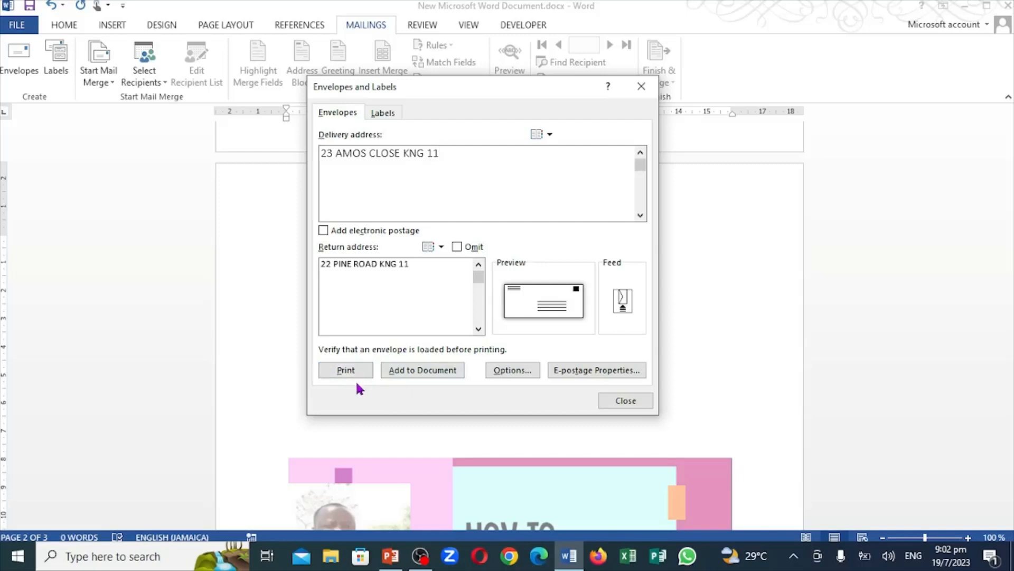
Add the envelope to the document and save its return address as the default
click(428, 371)
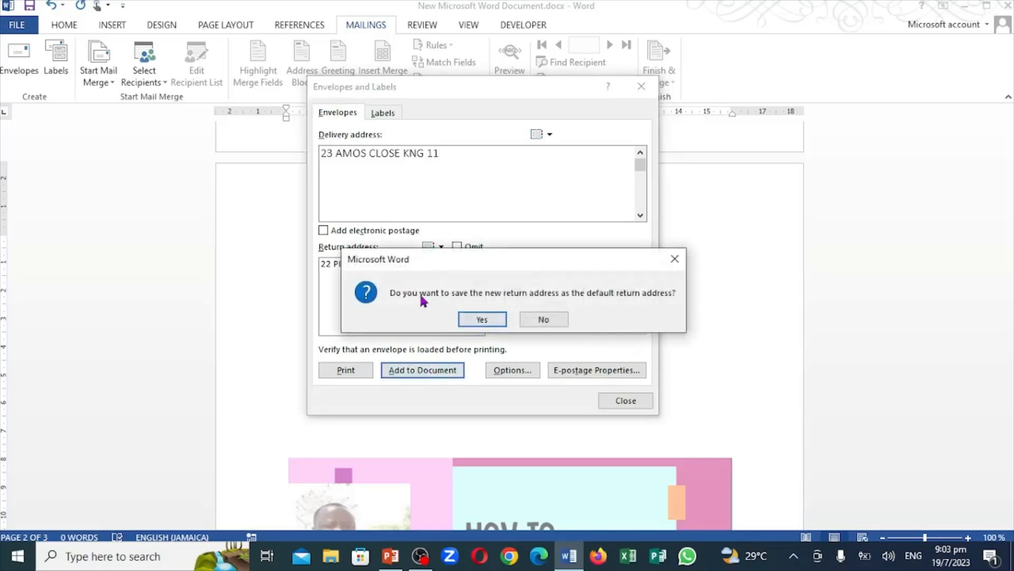
click(482, 321)
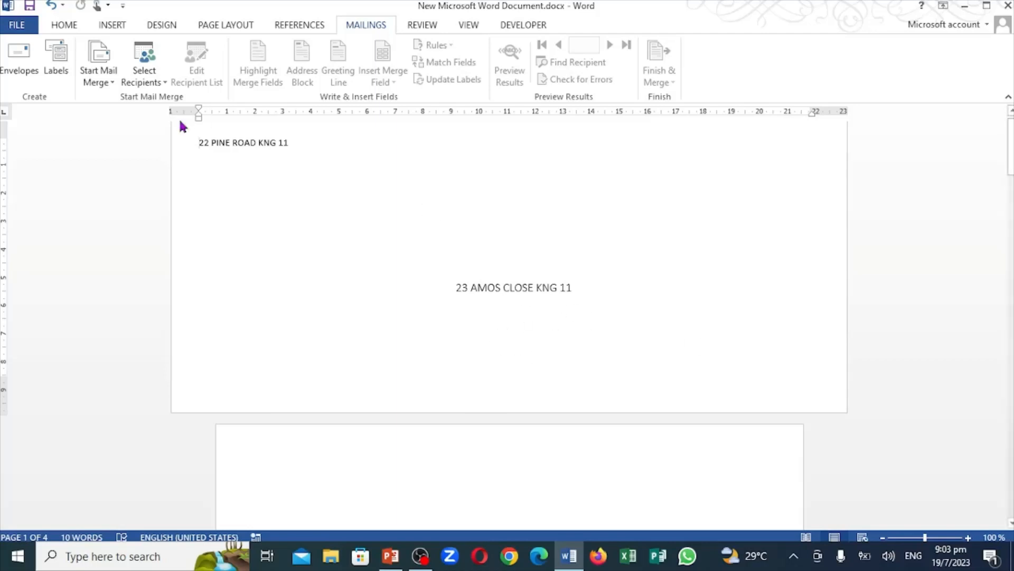
Change the envelope's printing feed to face up with the fourth feed method and close the envelope settings
click(18, 59)
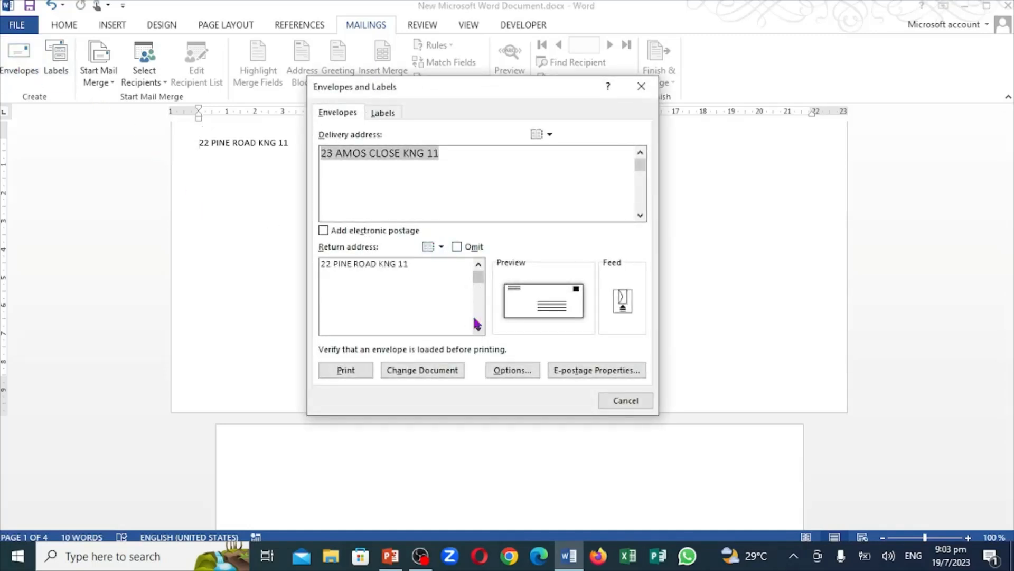
click(624, 304)
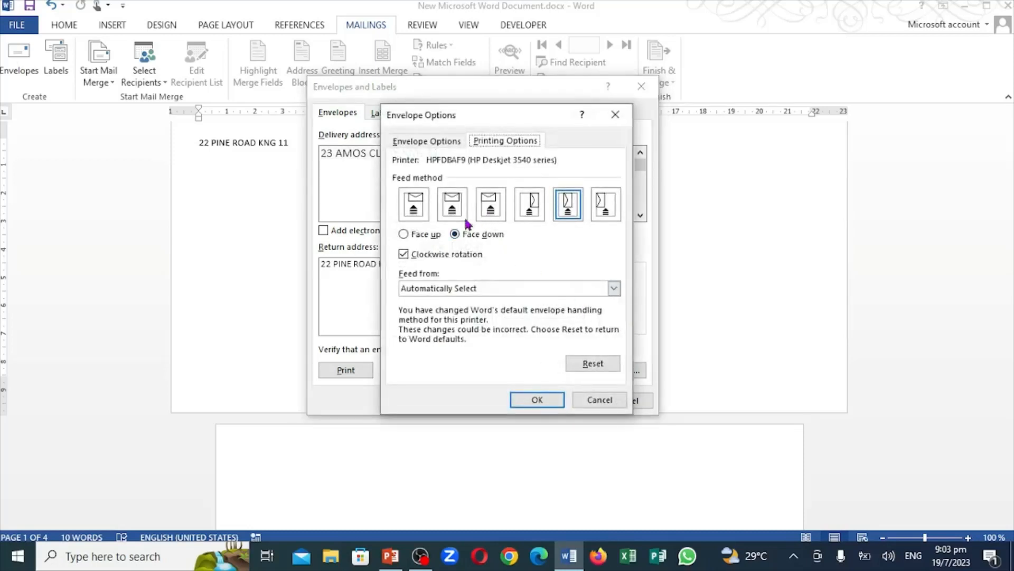
click(405, 234)
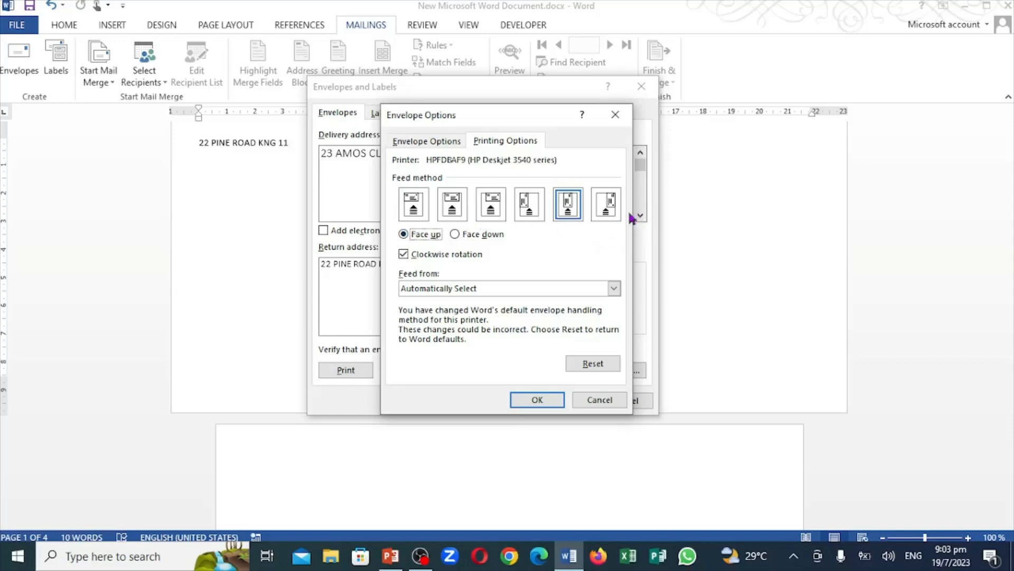
click(531, 206)
click(537, 401)
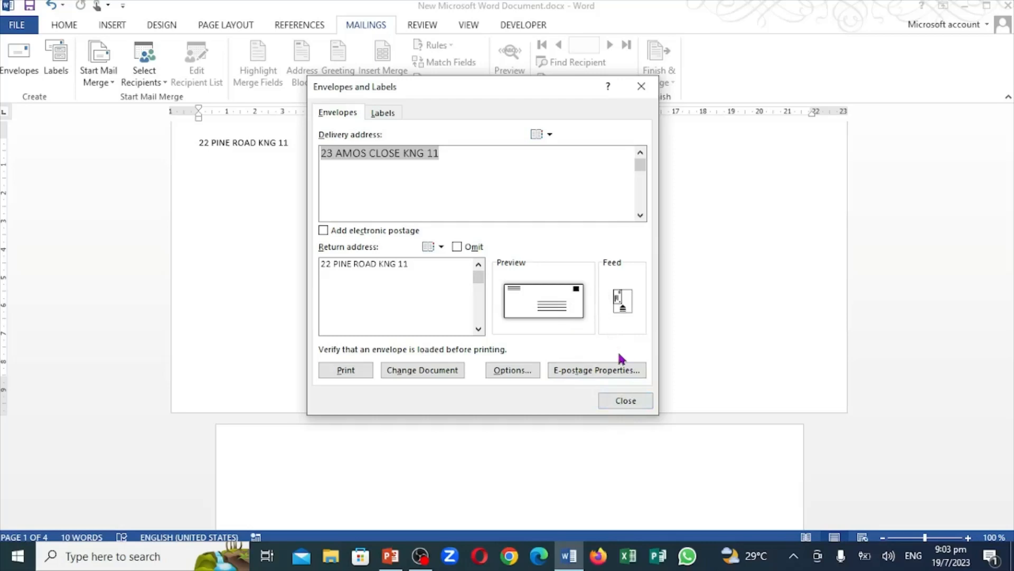
click(628, 401)
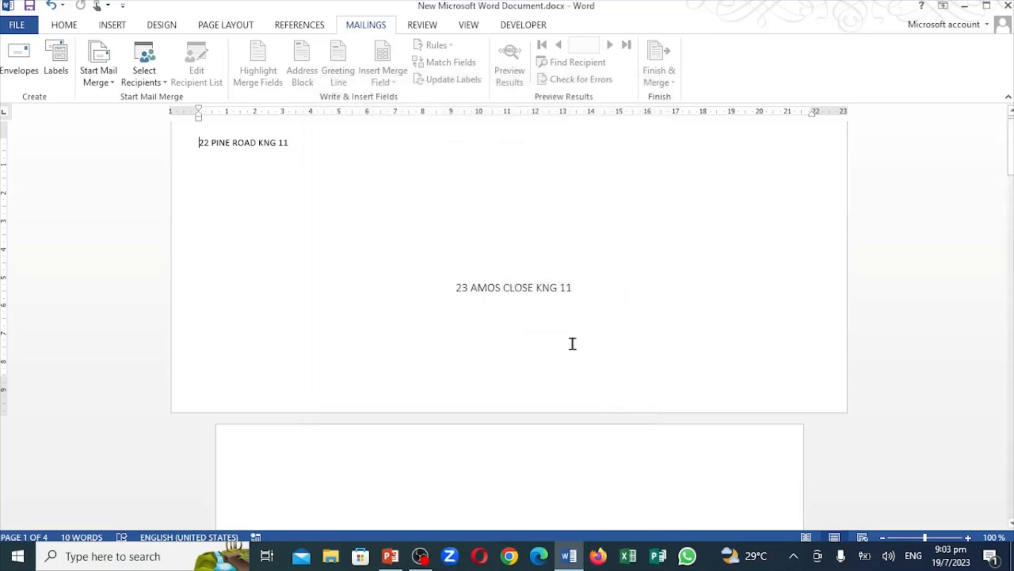